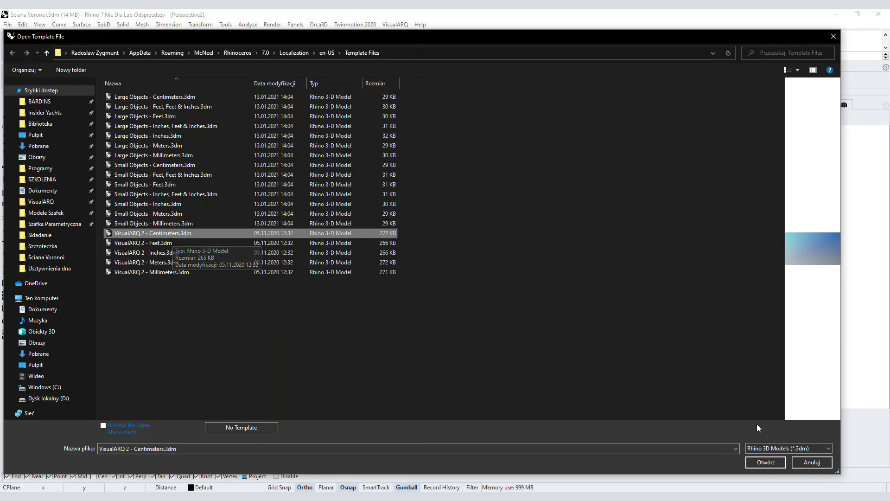
Create a new document from the VisualARQ 2 - Centimeters template and maximize the Perspective viewport
{"action": "left_click", "coordinate": [767, 462]}
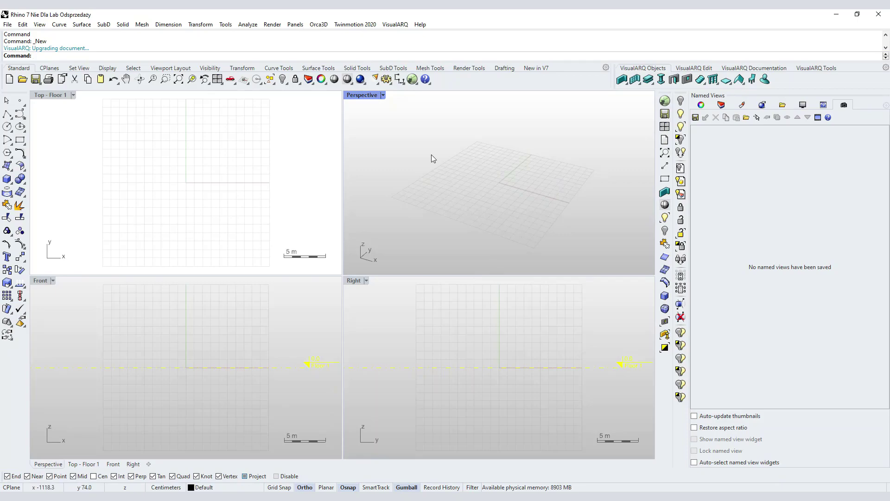
{"action": "double_click", "coordinate": [363, 95]}
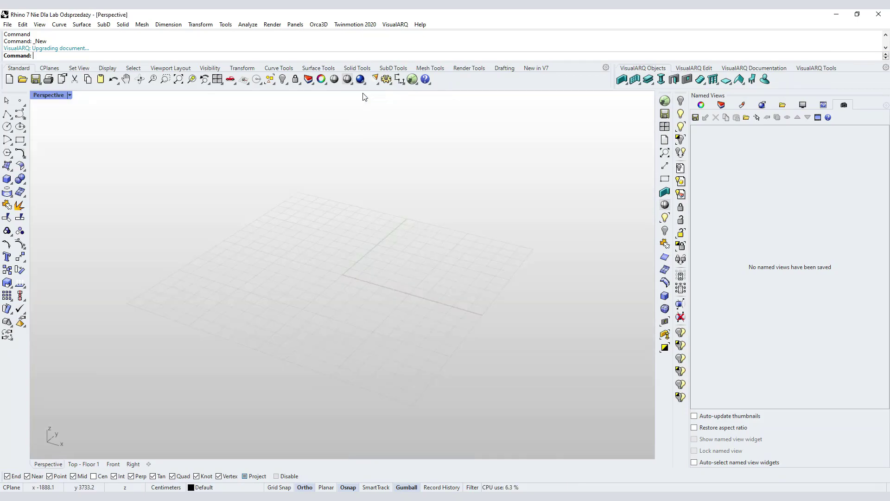
Open Grasshopper and place a VisualARQ Wall component on the canvas
{"action": "left_click", "coordinate": [411, 82]}
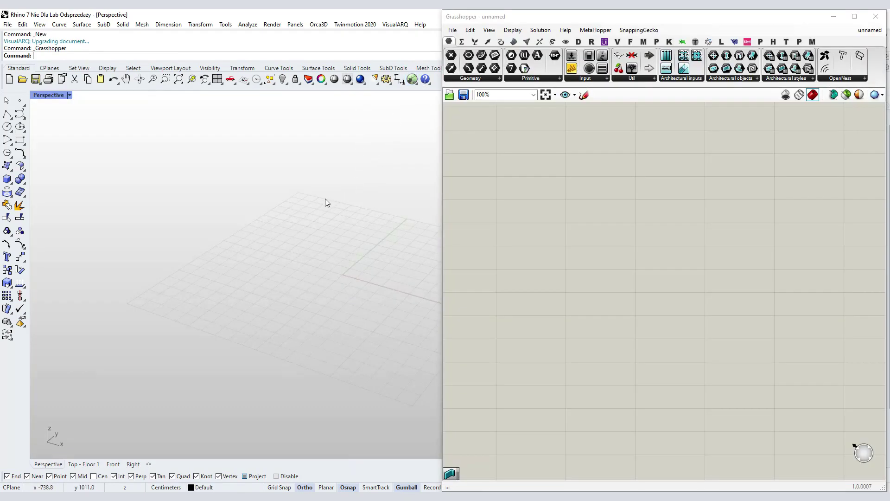
{"action": "mouse_move", "coordinate": [278, 249]}
{"action": "right_mouse_down"}
{"action": "mouse_move", "coordinate": [388, 251]}
{"action": "mouse_move", "coordinate": [268, 253]}
{"action": "right_mouse_up"}
{"action": "left_click", "coordinate": [617, 42]}
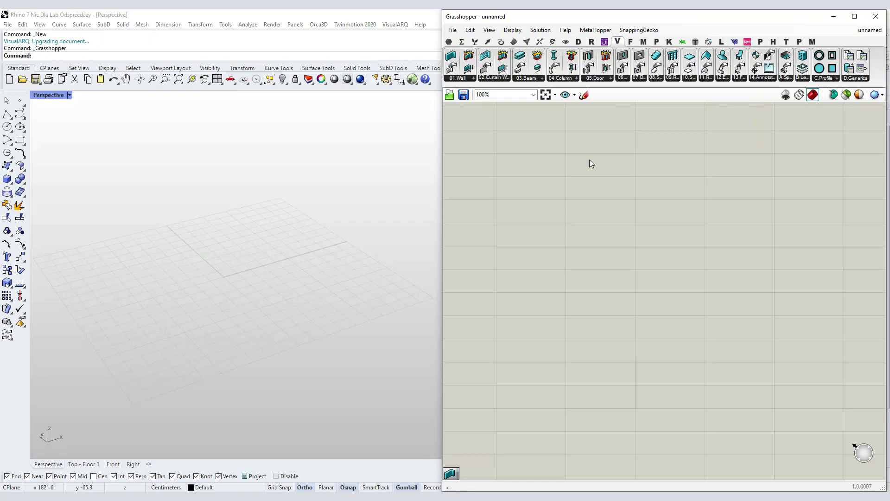
{"action": "left_click", "coordinate": [455, 79]}
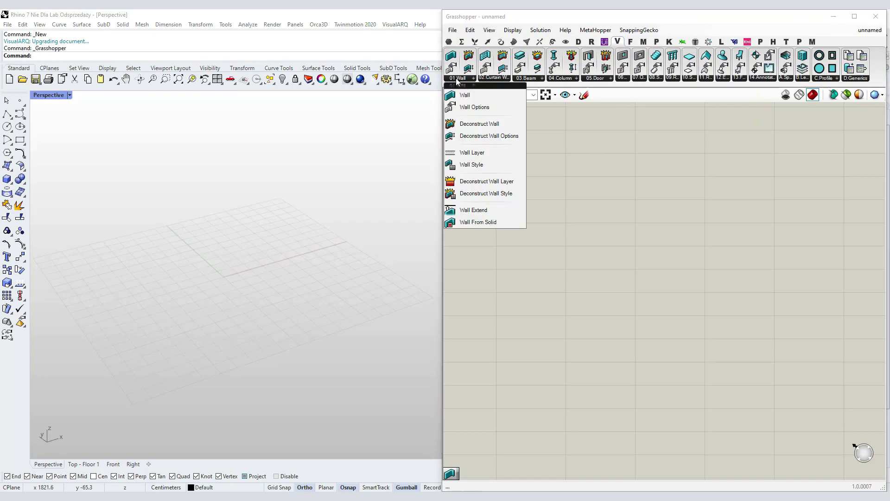
{"action": "left_click", "coordinate": [461, 96]}
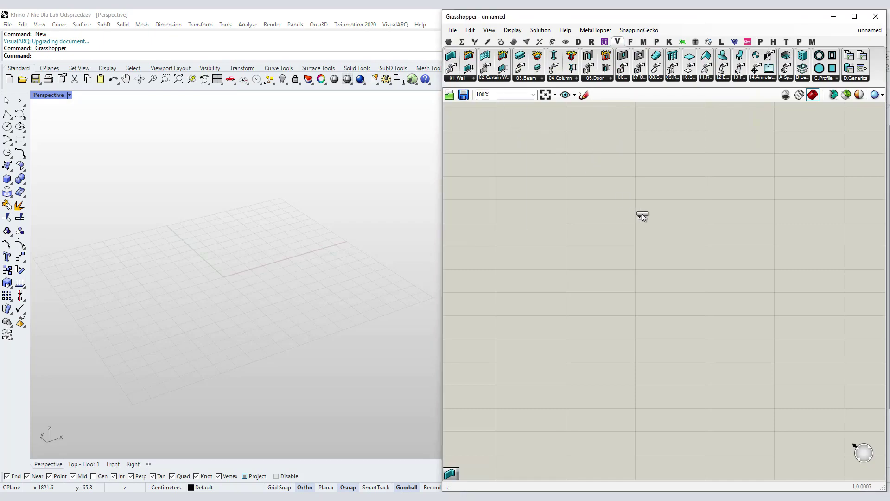
{"action": "left_click", "coordinate": [663, 229]}
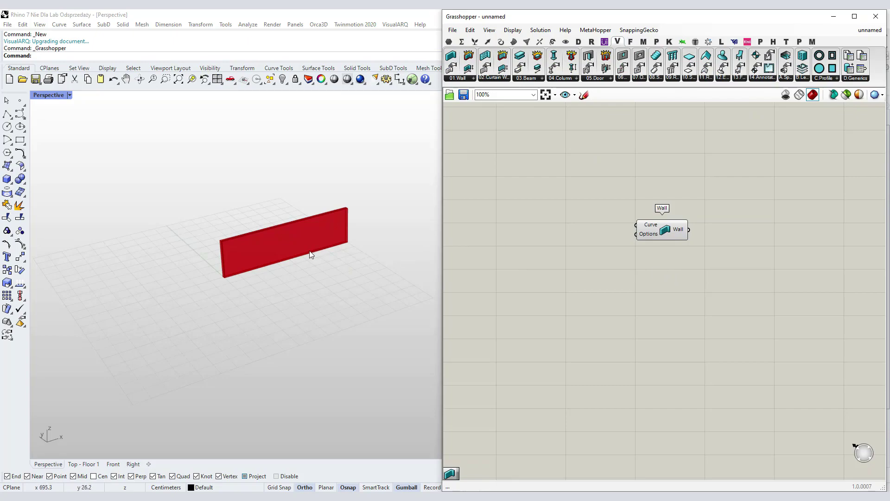
{"action": "scroll", "coordinate": [310, 238], "scroll_direction": "up", "scroll_amount": 3}
{"action": "scroll", "coordinate": [310, 238], "scroll_direction": "up", "scroll_amount": 3}
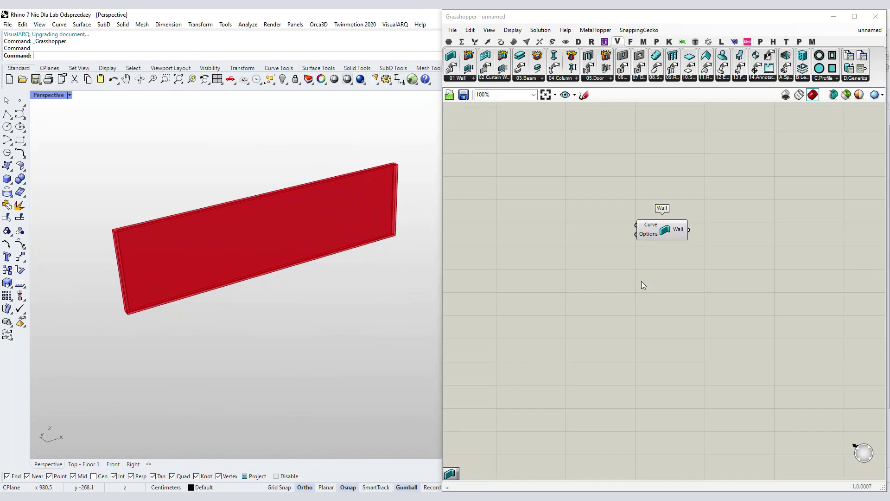
{"action": "left_click_drag", "start_coordinate": [666, 232], "coordinate": [688, 228]}
{"action": "left_click", "coordinate": [690, 251]}
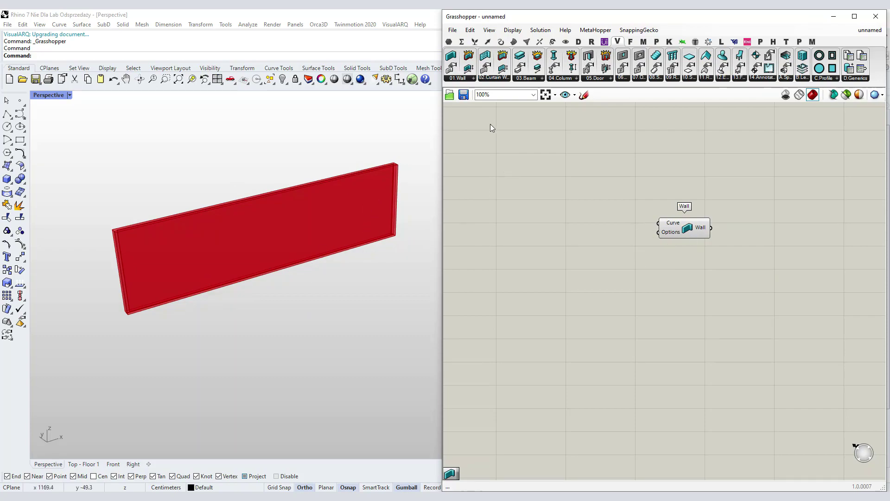
Add a Wall Options component and connect its output to the Wall component's Options input
{"action": "left_click", "coordinate": [464, 78]}
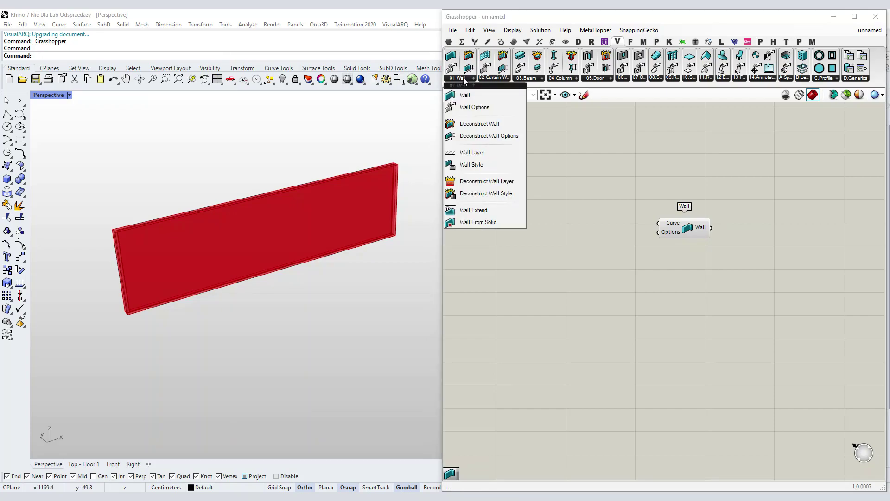
{"action": "left_click", "coordinate": [475, 106]}
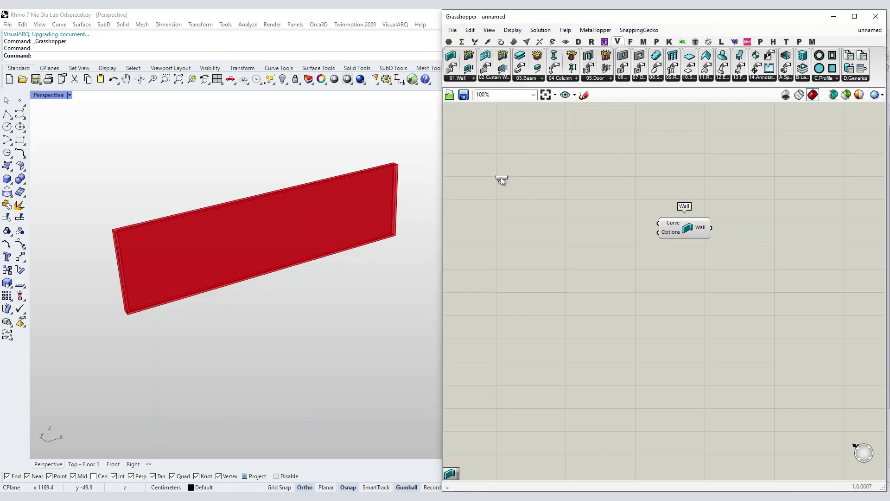
{"action": "left_click", "coordinate": [573, 291]}
{"action": "left_click_drag", "start_coordinate": [604, 292], "coordinate": [659, 232]}
{"action": "left_click_drag", "start_coordinate": [579, 289], "coordinate": [601, 271]}
{"action": "left_click", "coordinate": [632, 293]}
{"action": "right_click_drag", "start_coordinate": [546, 304], "coordinate": [582, 297]}
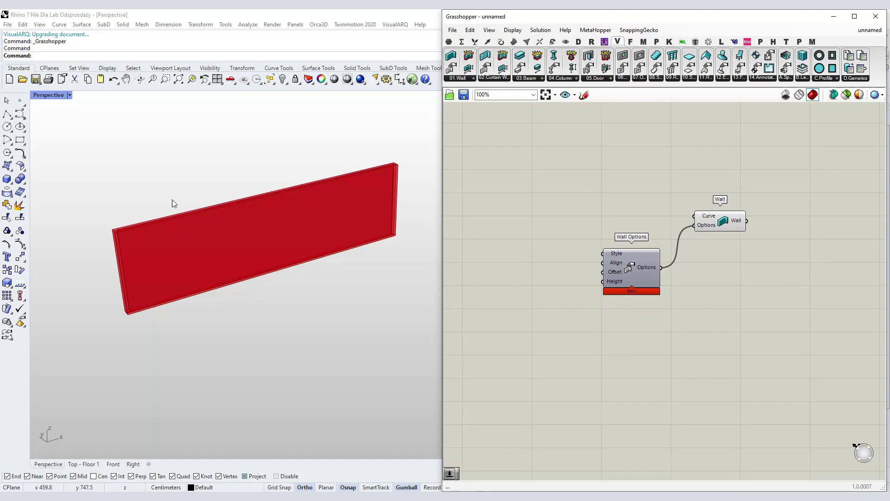
Draw a 600 cm line in Rhino from the origin along the X axis
{"action": "left_click", "coordinate": [9, 118]}
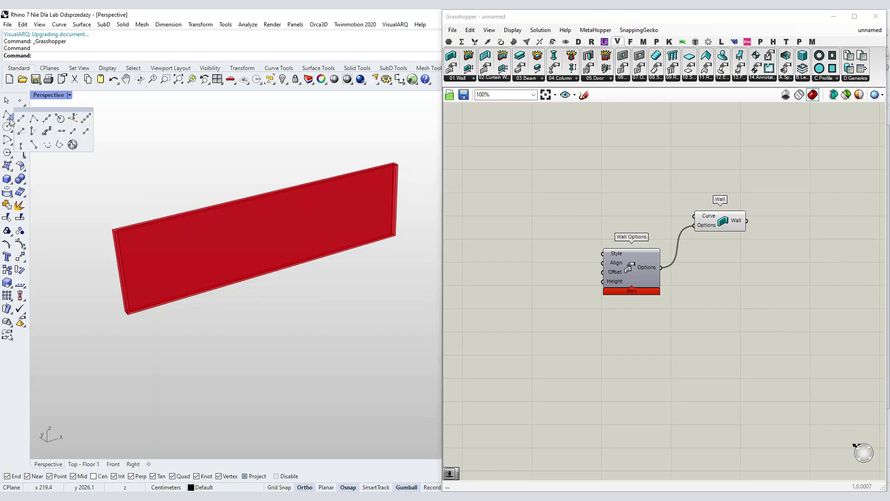
{"action": "left_click", "coordinate": [21, 118]}
{"action": "type", "text": "0"}
{"action": "key", "text": "Return"}
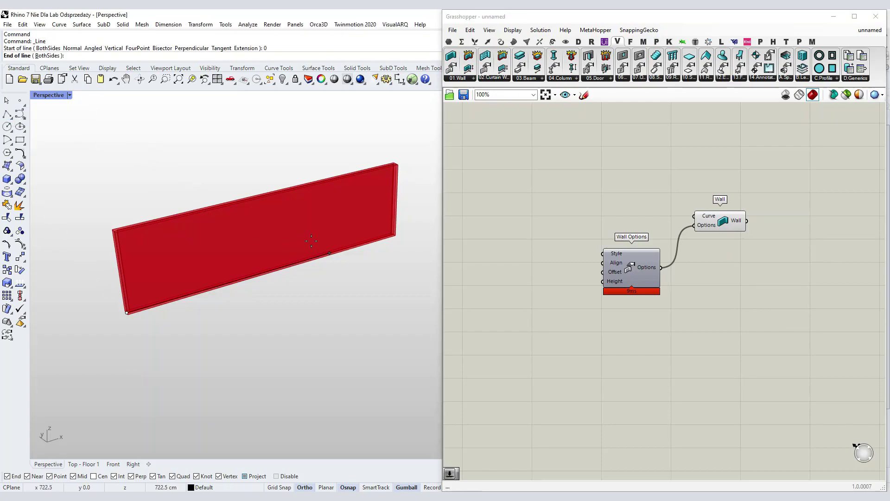
{"action": "type", "text": "600"}
{"action": "key", "text": "Return"}
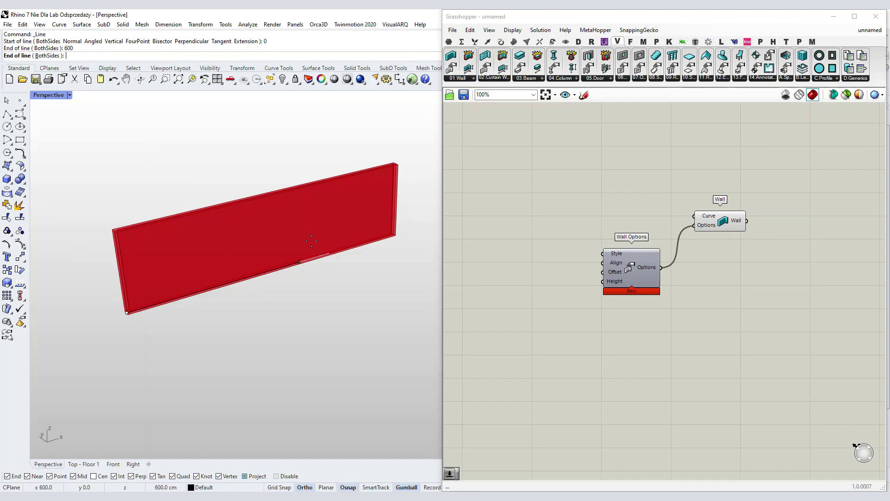
{"action": "key", "text": "Return"}
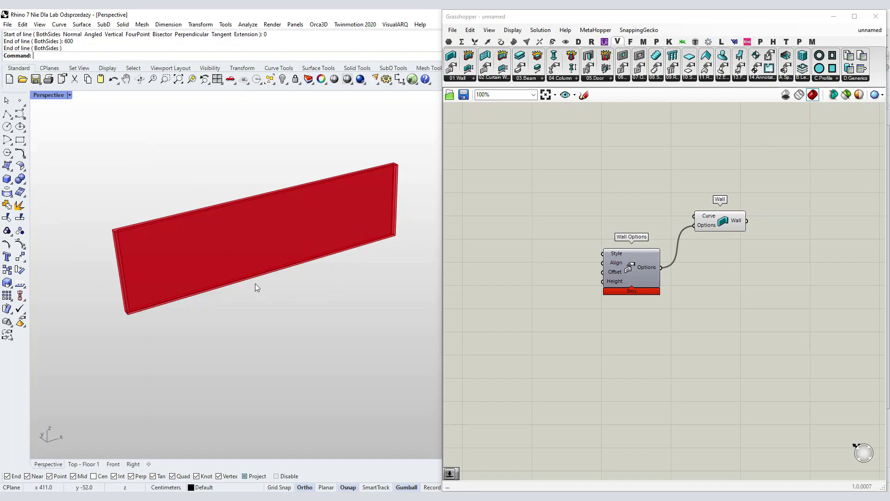
Add a Curve parameter referencing the drawn line and connect it to the Wall component's Curve input
{"action": "left_click", "coordinate": [449, 42]}
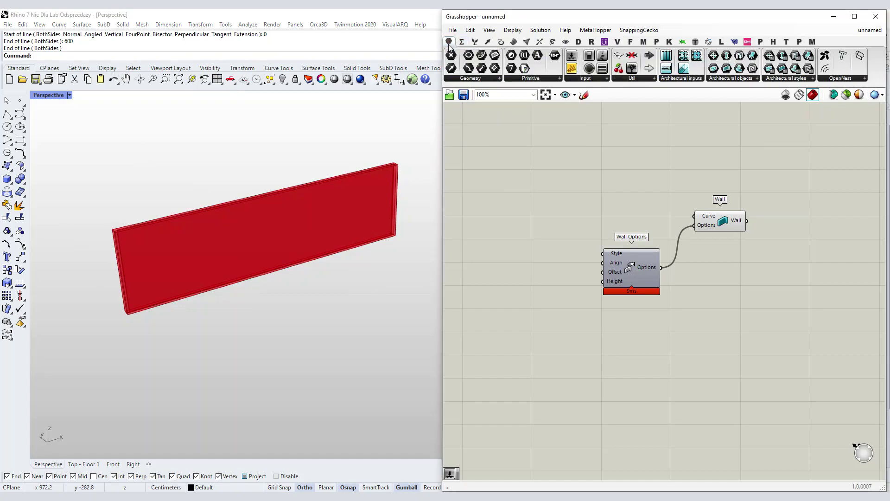
{"action": "left_click_drag", "start_coordinate": [482, 54], "coordinate": [542, 215]}
{"action": "right_click", "coordinate": [543, 219]}
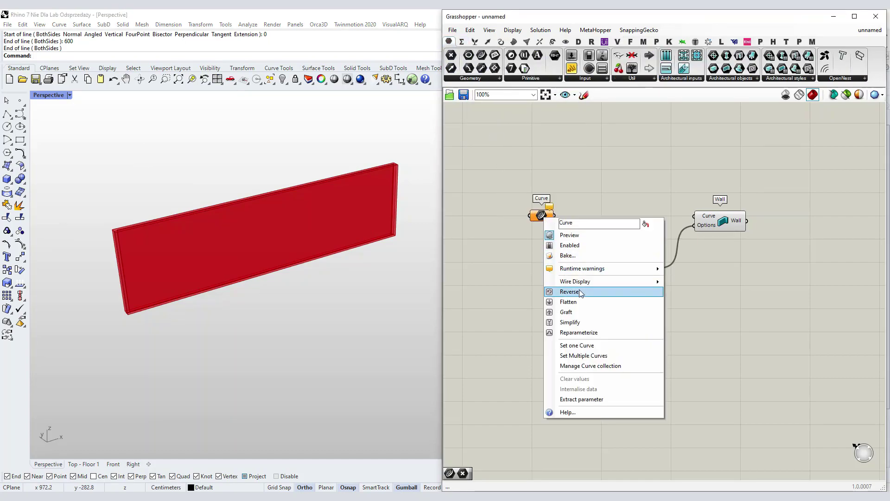
{"action": "left_click", "coordinate": [587, 345]}
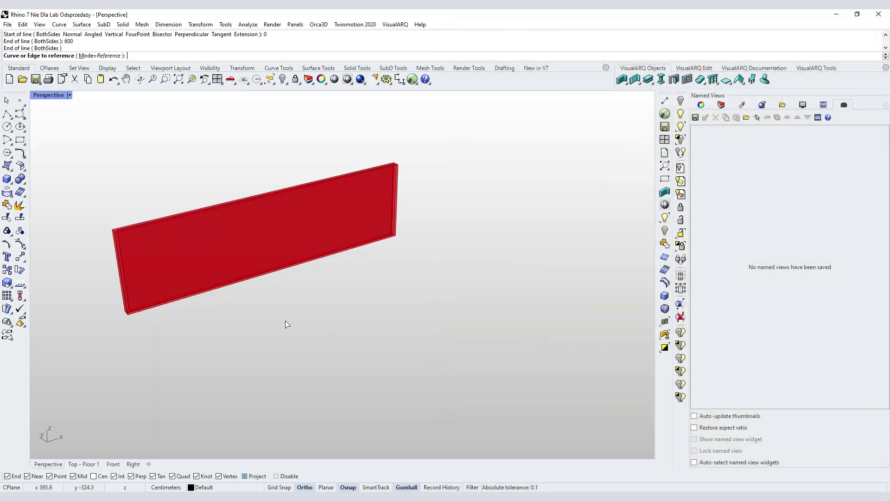
{"action": "left_click", "coordinate": [139, 309]}
{"action": "left_click_drag", "start_coordinate": [555, 215], "coordinate": [693, 217]}
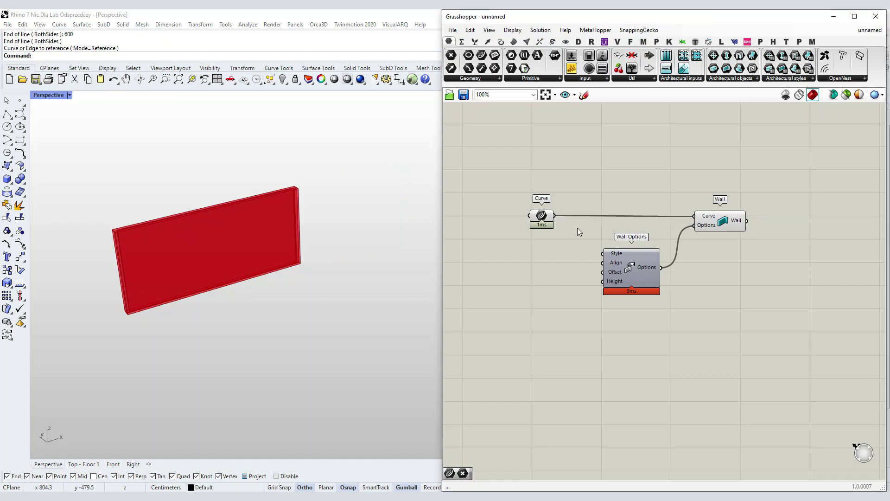
{"action": "left_click_drag", "start_coordinate": [543, 223], "coordinate": [559, 221]}
{"action": "left_click", "coordinate": [552, 257]}
{"action": "right_click_drag", "start_coordinate": [549, 259], "coordinate": [612, 238]}
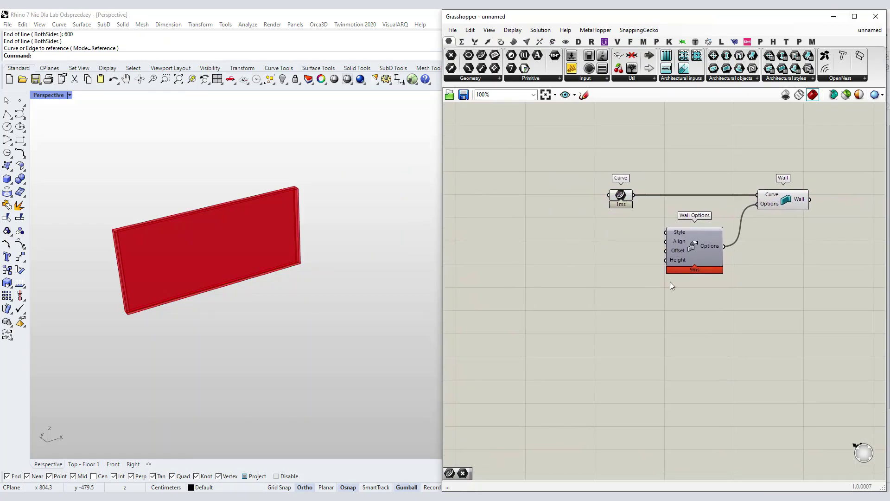
Add a number slider set to 300 and connect it to the Height input of Wall Options
{"action": "double_click", "coordinate": [561, 270]}
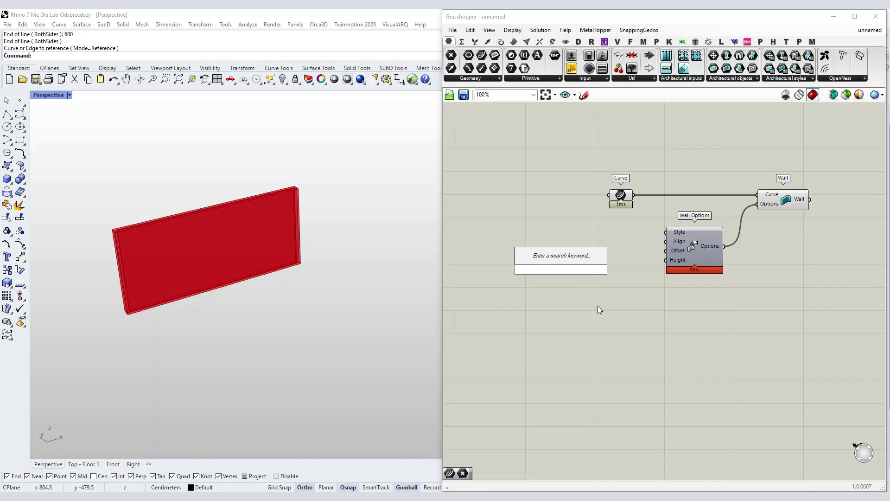
{"action": "type", "text": "300"}
{"action": "key", "text": "Return"}
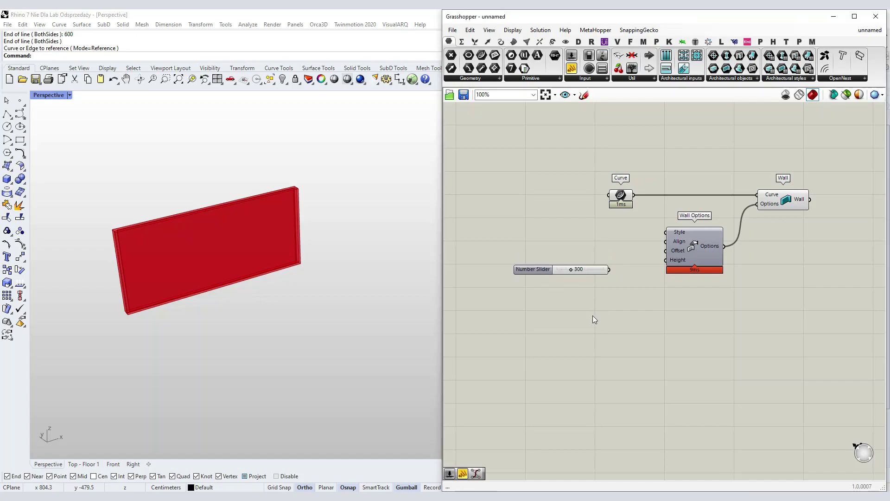
{"action": "left_click_drag", "start_coordinate": [610, 269], "coordinate": [666, 260]}
{"action": "left_click_drag", "start_coordinate": [581, 271], "coordinate": [604, 265]}
{"action": "left_click", "coordinate": [612, 282]}
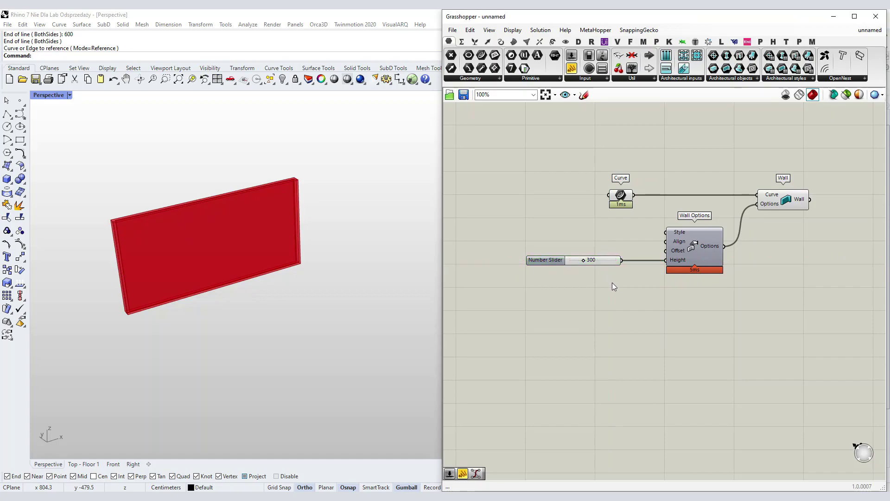
Add a VisualARQ Opening component and connect the Wall output to its Wall input
{"action": "right_click_drag", "start_coordinate": [785, 245], "coordinate": [719, 242]}
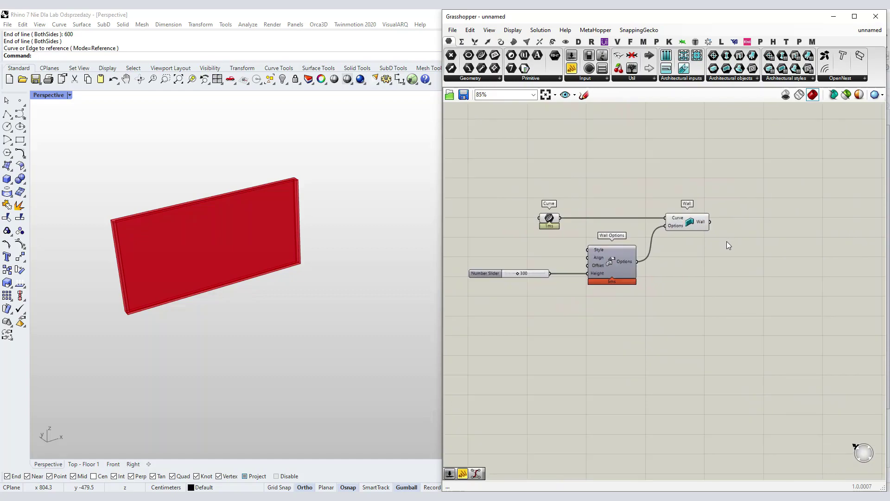
{"action": "right_click_drag", "start_coordinate": [795, 249], "coordinate": [706, 217]}
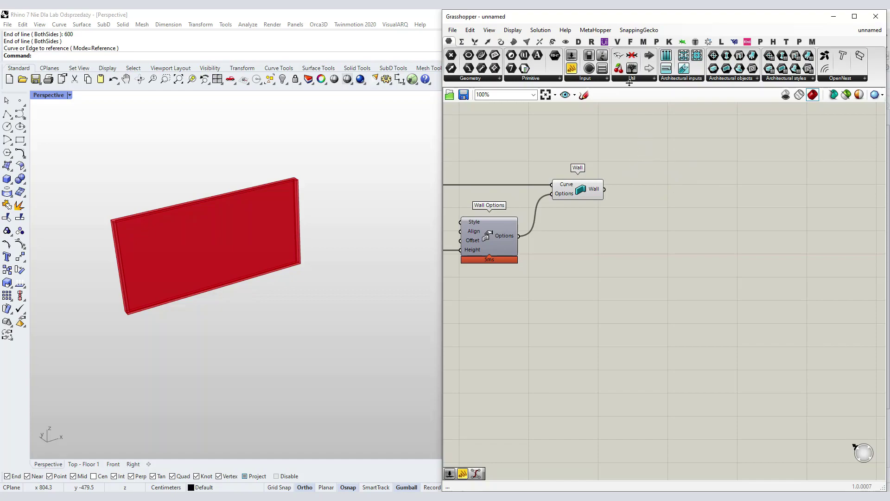
{"action": "left_click", "coordinate": [617, 42]}
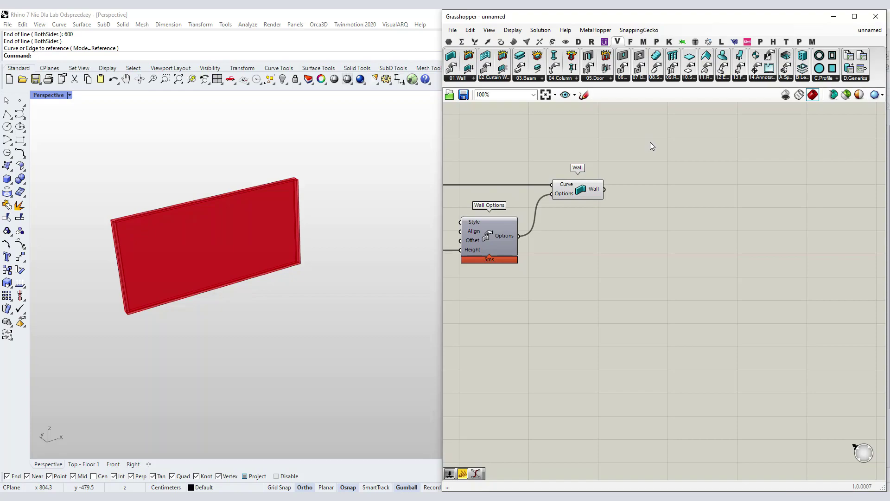
{"action": "left_click", "coordinate": [639, 78]}
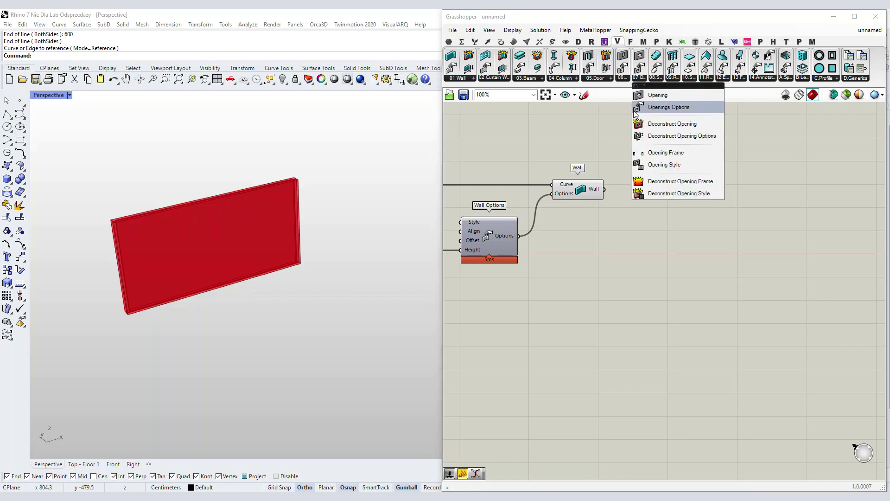
{"action": "left_click", "coordinate": [671, 96]}
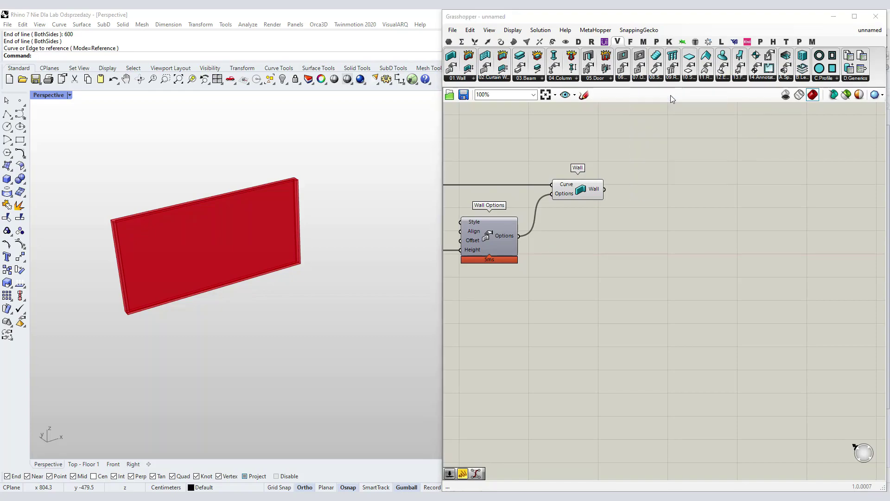
{"action": "left_click", "coordinate": [719, 201]}
{"action": "left_click_drag", "start_coordinate": [717, 202], "coordinate": [747, 196]}
{"action": "left_click", "coordinate": [735, 237]}
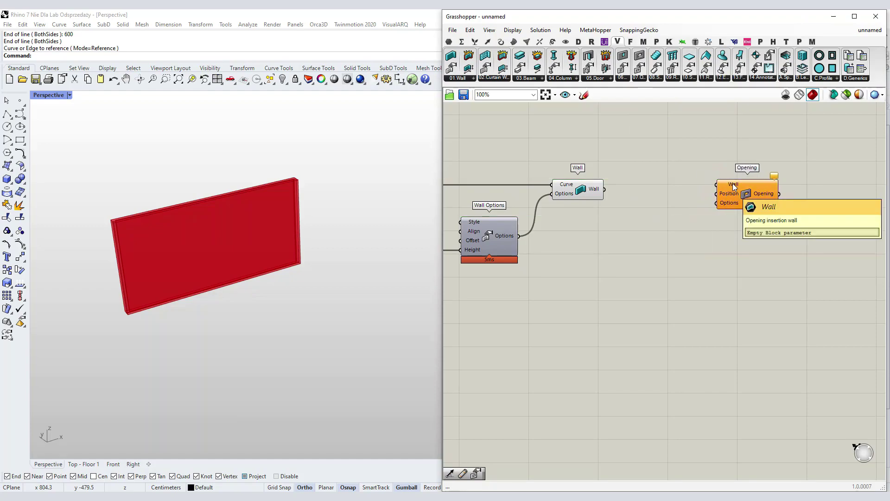
{"action": "left_click_drag", "start_coordinate": [604, 190], "coordinate": [760, 201]}
{"action": "left_click", "coordinate": [738, 236]}
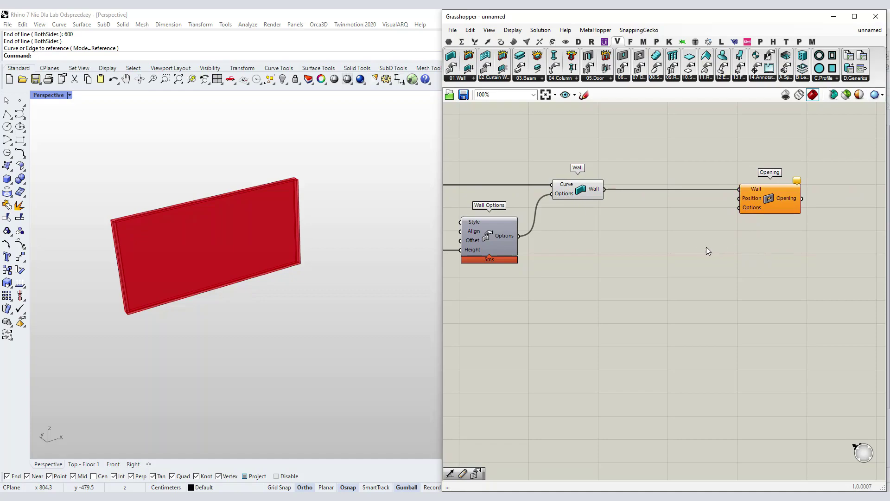
Add a Point On Curve component above the Wall component and feed it from the Curve parameter
{"action": "scroll", "coordinate": [707, 251], "scroll_direction": "down", "scroll_amount": 1}
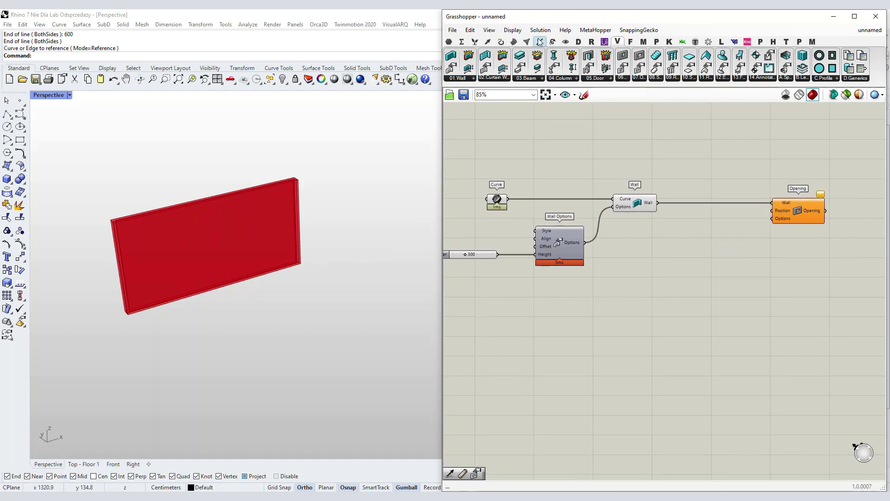
{"action": "left_click", "coordinate": [500, 42]}
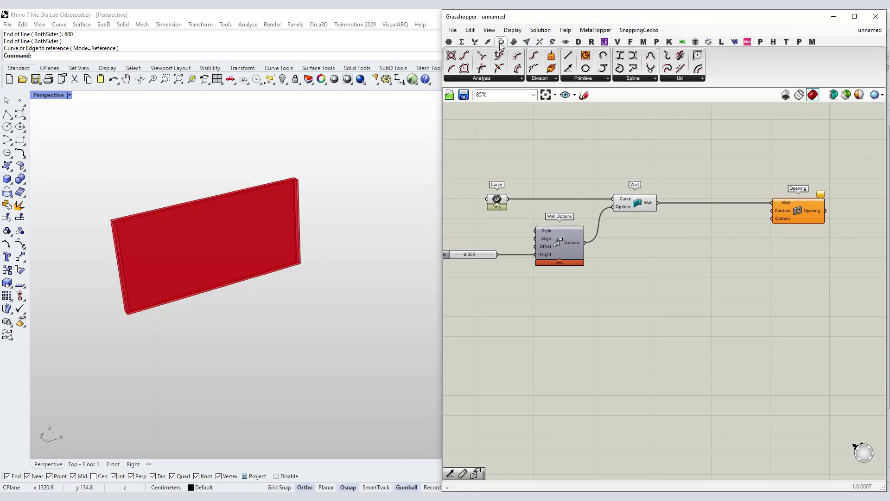
{"action": "left_click", "coordinate": [477, 79]}
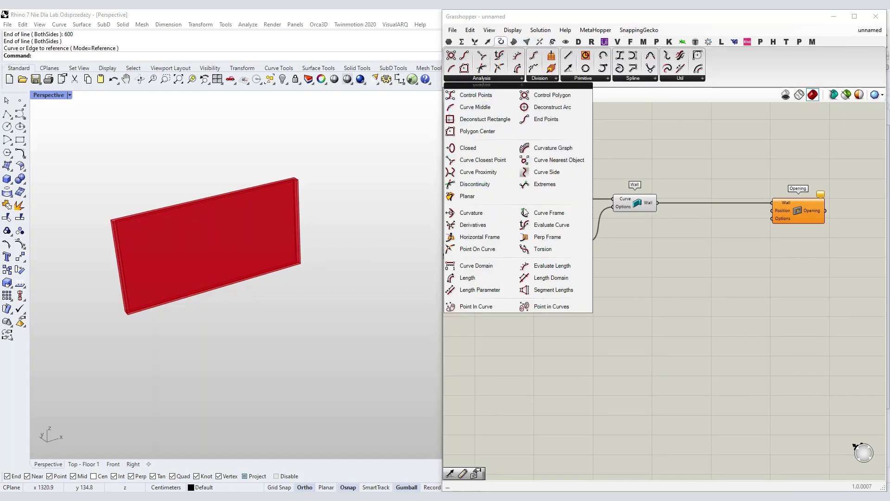
{"action": "left_click_drag", "start_coordinate": [479, 251], "coordinate": [665, 248]}
{"action": "left_click_drag", "start_coordinate": [508, 199], "coordinate": [627, 161]}
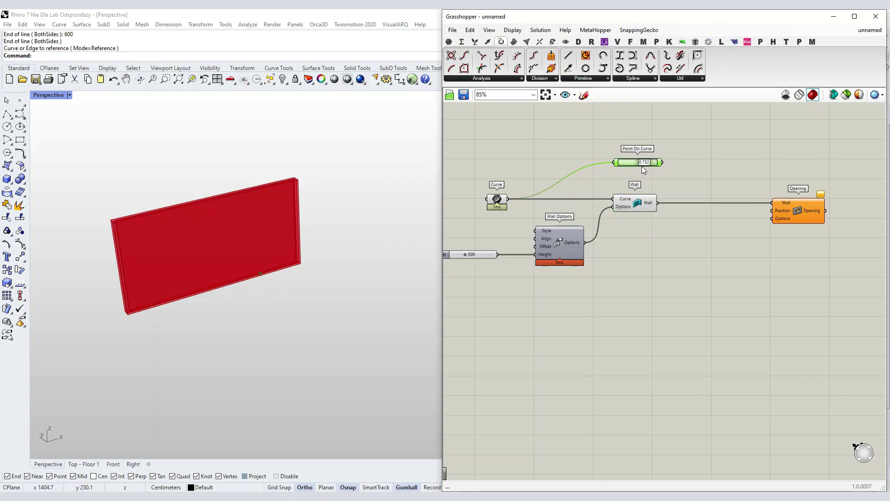
Connect the Point On Curve output to the Opening's Position input and set the curve position to 0.484
{"action": "left_click_drag", "start_coordinate": [631, 166], "coordinate": [771, 213]}
{"action": "left_click", "coordinate": [701, 166]}
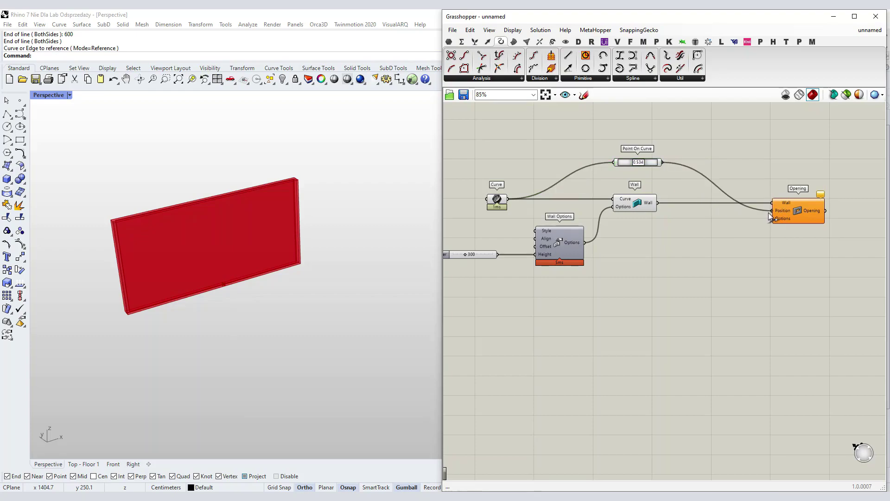
{"action": "left_click_drag", "start_coordinate": [624, 162], "coordinate": [636, 171]}
{"action": "left_click", "coordinate": [736, 219]}
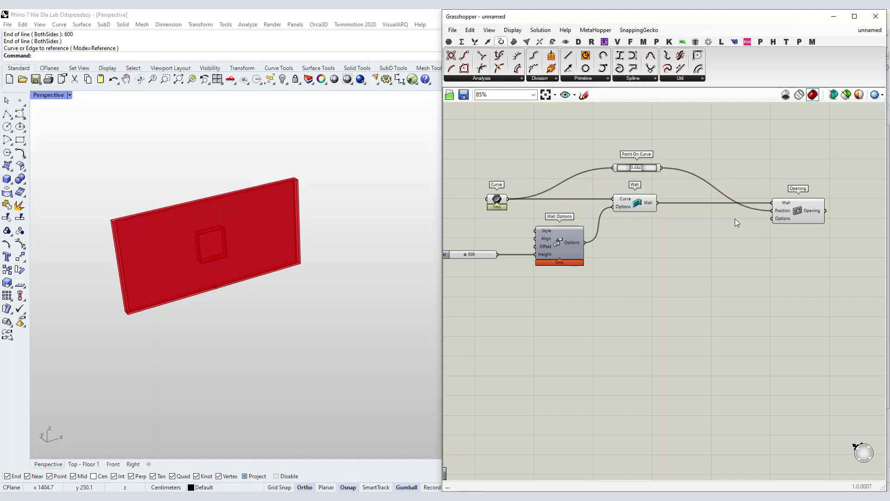
Add a VisualARQ Openings Options component below the Wall component and connect it to the Opening's Options input
{"action": "left_click", "coordinate": [618, 42]}
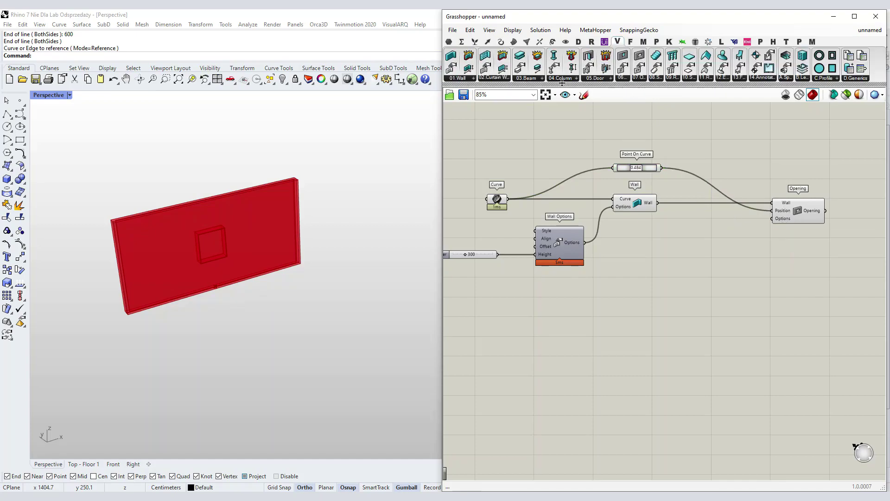
{"action": "left_click", "coordinate": [639, 79]}
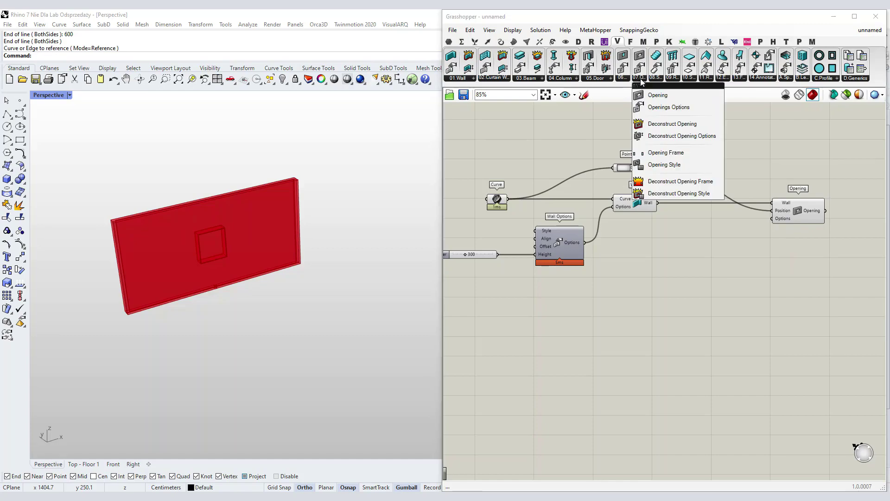
{"action": "left_click", "coordinate": [672, 110]}
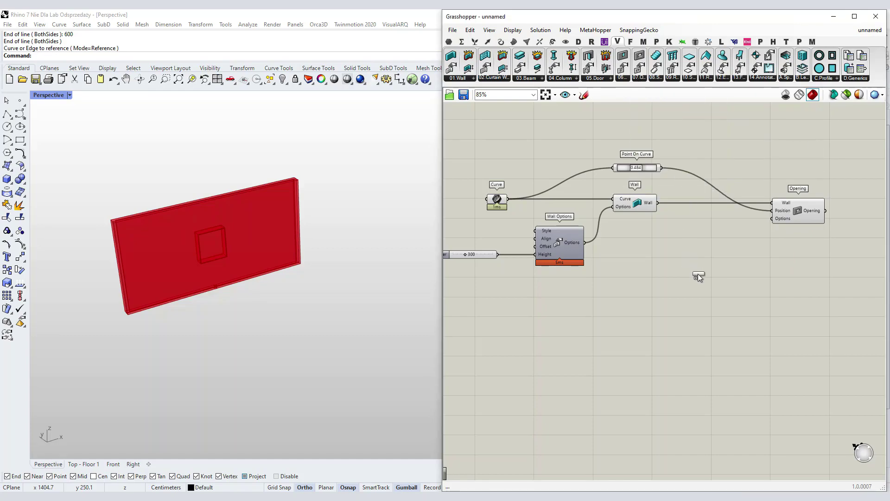
{"action": "left_click", "coordinate": [695, 270]}
{"action": "left_click_drag", "start_coordinate": [734, 270], "coordinate": [772, 219]}
{"action": "left_click_drag", "start_coordinate": [709, 276], "coordinate": [690, 310]}
{"action": "left_click", "coordinate": [724, 311]}
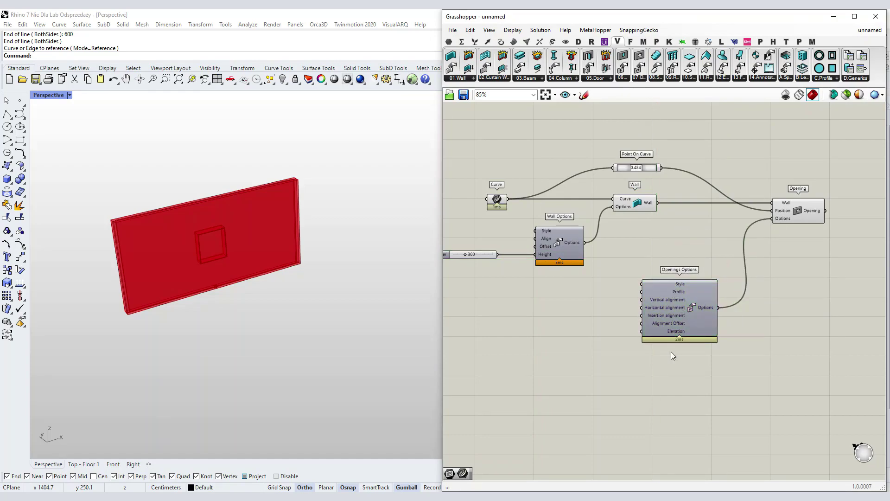
Add a number slider set to 200 and connect it to the Elevation input of Openings Options
{"action": "scroll", "coordinate": [642, 344], "scroll_direction": "up", "scroll_amount": 1}
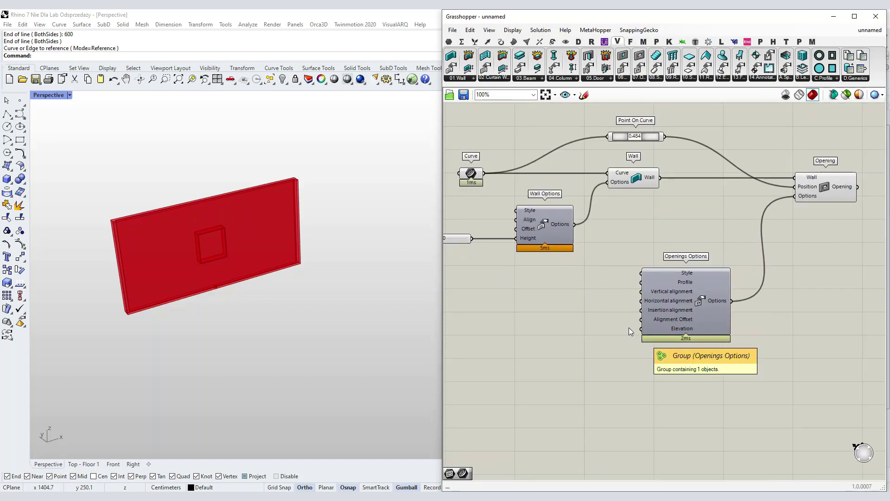
{"action": "mouse_move", "coordinate": [670, 329]}
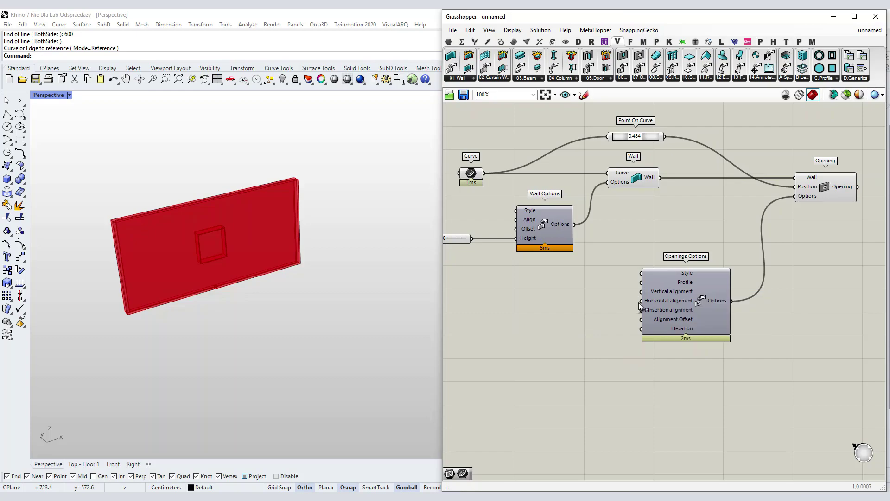
{"action": "double_click", "coordinate": [548, 334]}
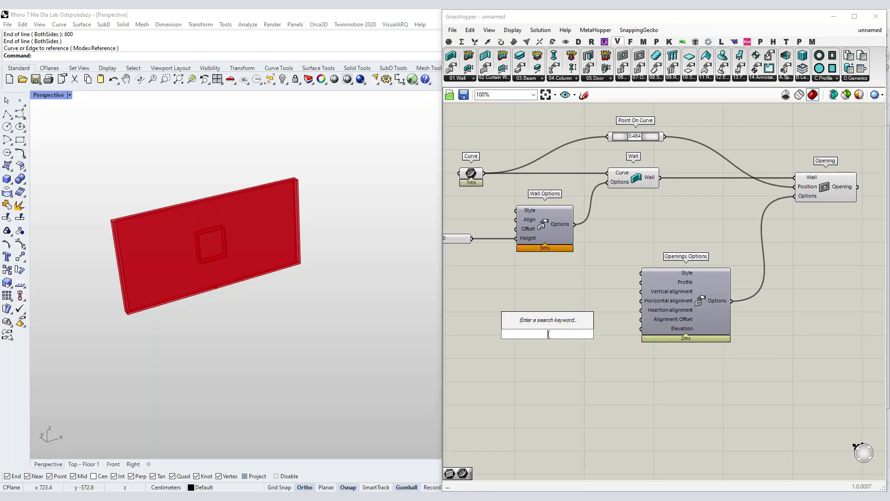
{"action": "type", "text": "200"}
{"action": "key", "text": "Return"}
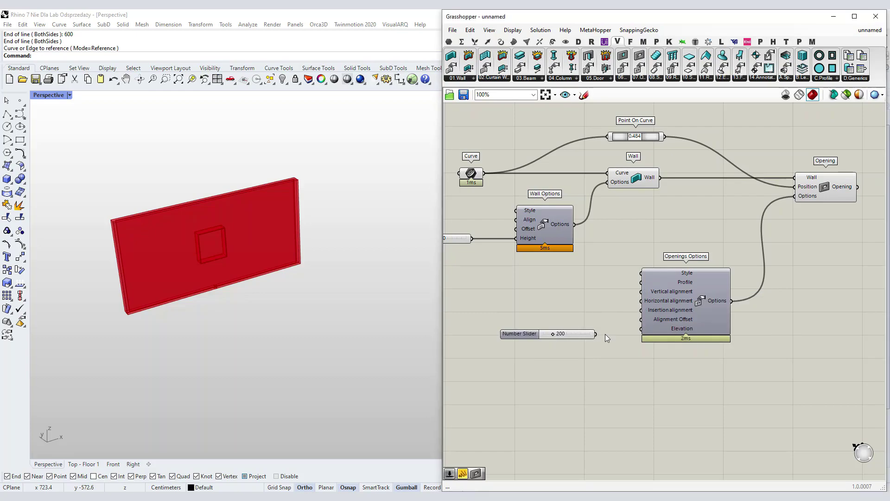
{"action": "left_click_drag", "start_coordinate": [597, 332], "coordinate": [635, 331]}
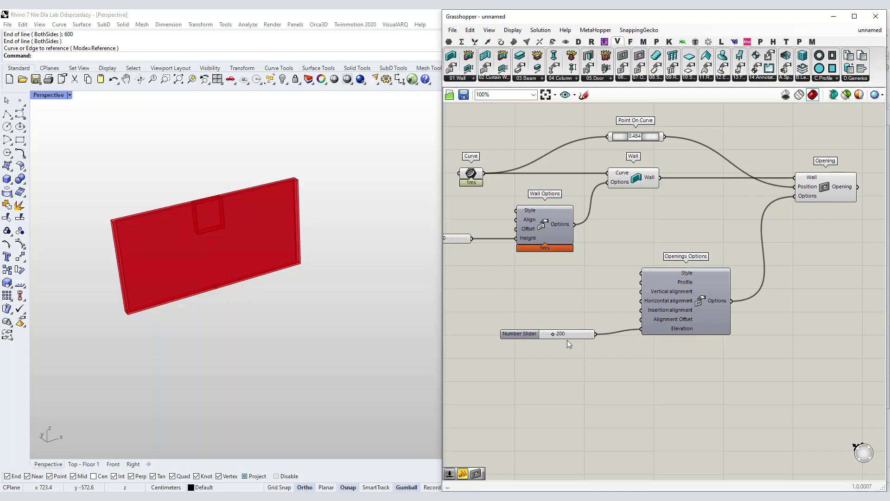
Set the opening's elevation slider to 110 and line the slider up with the Elevation input
{"action": "mouse_move", "coordinate": [553, 334]}
{"action": "left_mouse_down"}
{"action": "mouse_move", "coordinate": [541, 339]}
{"action": "mouse_move", "coordinate": [554, 338]}
{"action": "left_mouse_up"}
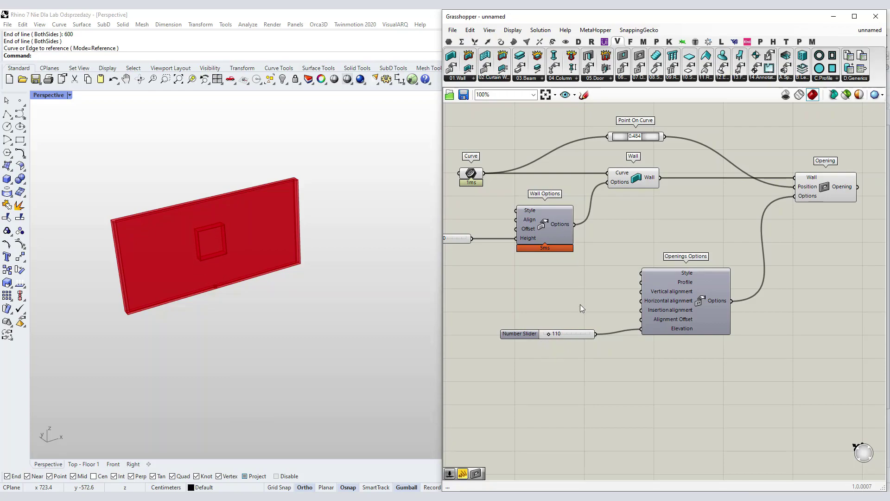
{"action": "right_click", "coordinate": [659, 291]}
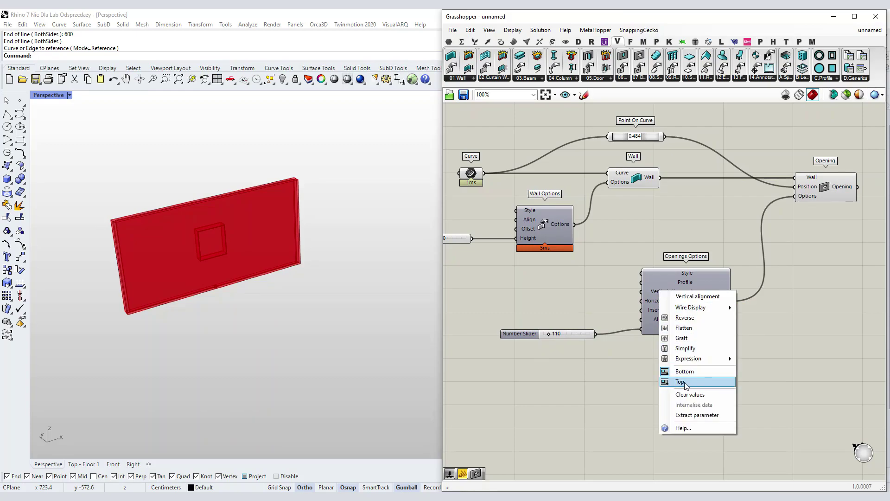
{"action": "left_click", "coordinate": [616, 383]}
{"action": "left_click_drag", "start_coordinate": [582, 335], "coordinate": [581, 334]}
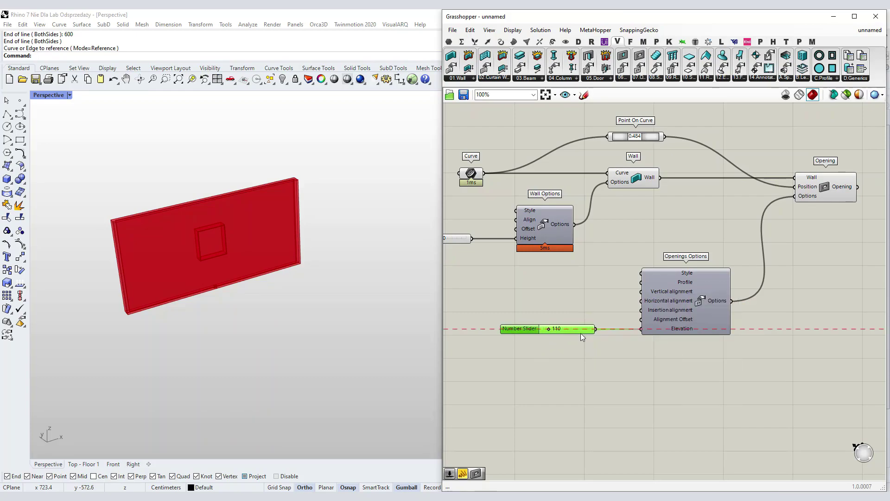
{"action": "left_click", "coordinate": [545, 352]}
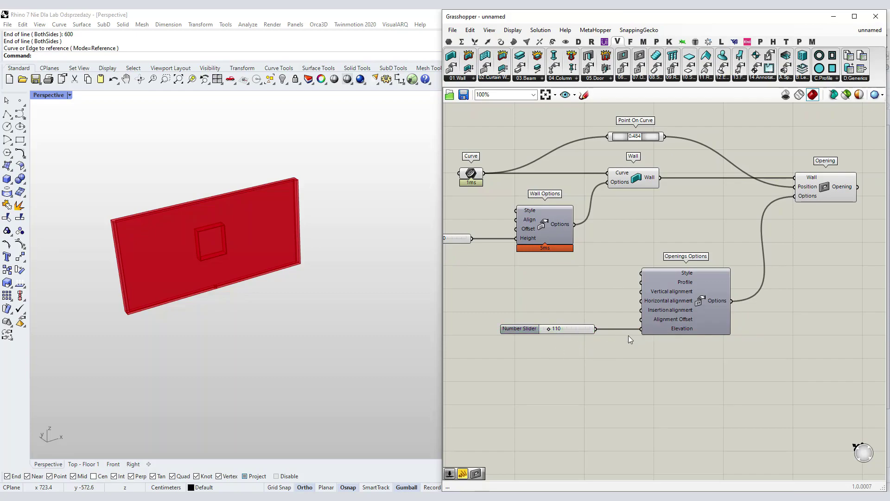
Spread out the definition by moving Opening farther from Wall and shifting Openings Options with its elevation slider lower on the canvas
{"action": "right_click_drag", "start_coordinate": [671, 343], "coordinate": [624, 346]}
{"action": "right_click_drag", "start_coordinate": [755, 252], "coordinate": [723, 256]}
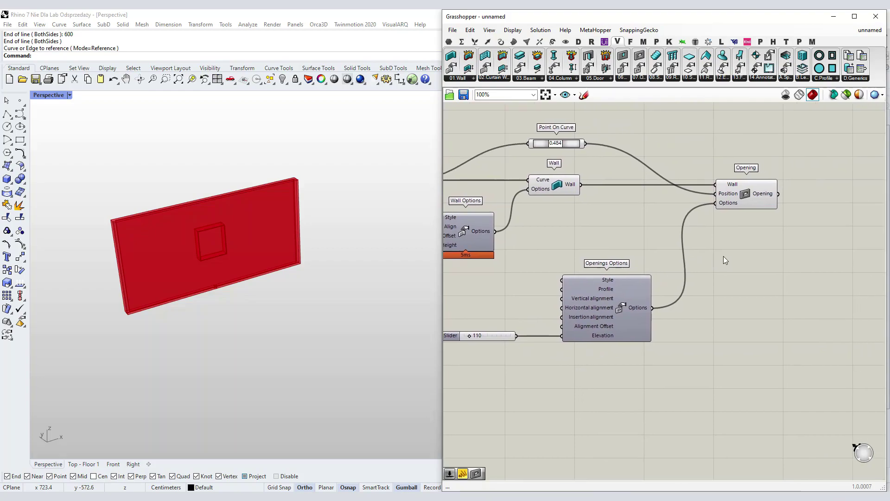
{"action": "left_click_drag", "start_coordinate": [758, 193], "coordinate": [781, 192]}
{"action": "left_click", "coordinate": [739, 255]}
{"action": "right_click_drag", "start_coordinate": [656, 274], "coordinate": [733, 272]}
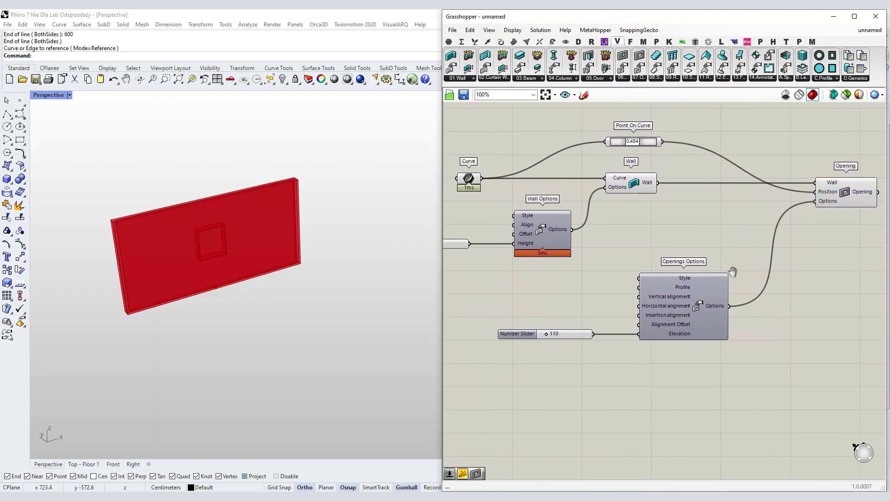
{"action": "left_click_drag", "start_coordinate": [725, 261], "coordinate": [556, 366]}
{"action": "left_click_drag", "start_coordinate": [678, 322], "coordinate": [734, 365]}
{"action": "right_click_drag", "start_coordinate": [836, 290], "coordinate": [732, 278]}
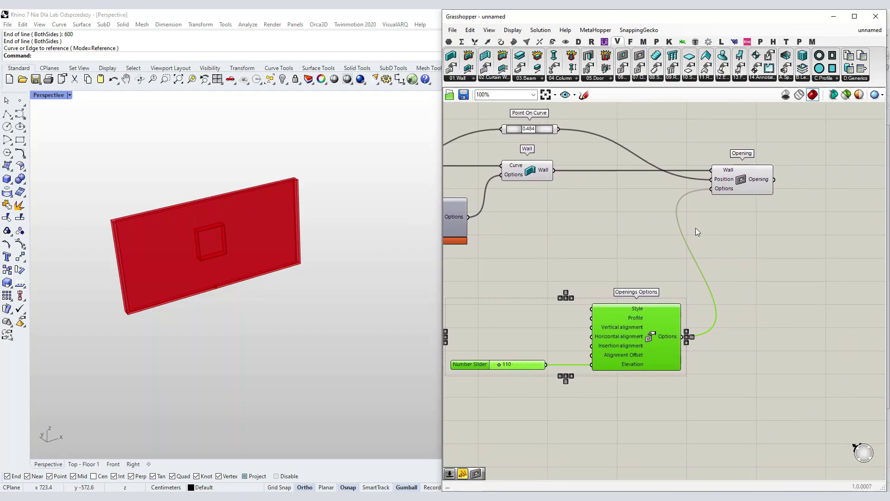
{"action": "left_click", "coordinate": [698, 230]}
{"action": "right_click_drag", "start_coordinate": [680, 293], "coordinate": [739, 288]}
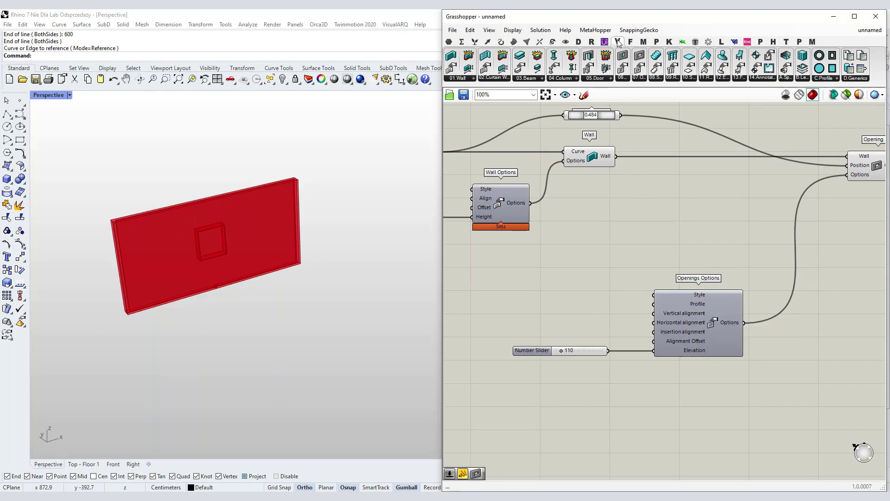
Add a VisualARQ Custom profile component beside Openings Options and connect its Profile output to the Profile input
{"action": "mouse_move", "coordinate": [618, 43]}
{"action": "left_click", "coordinate": [824, 78]}
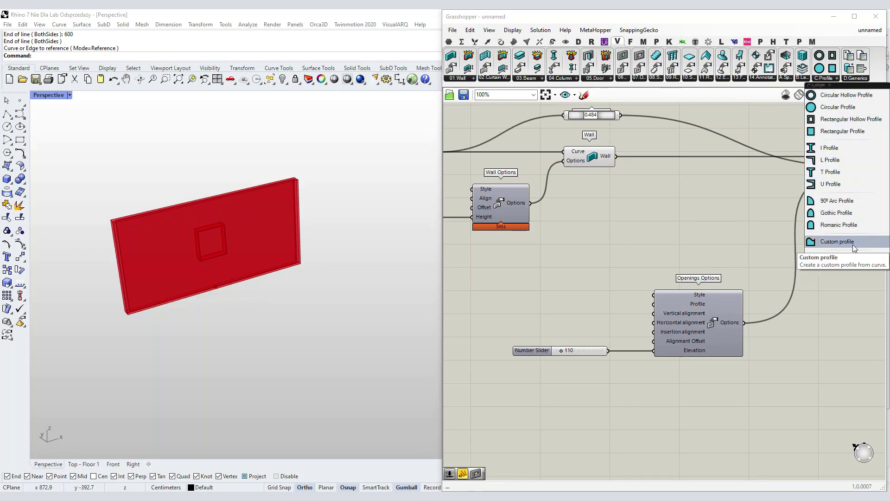
{"action": "left_click_drag", "start_coordinate": [844, 242], "coordinate": [558, 302]}
{"action": "right_click_drag", "start_coordinate": [613, 309], "coordinate": [655, 292]}
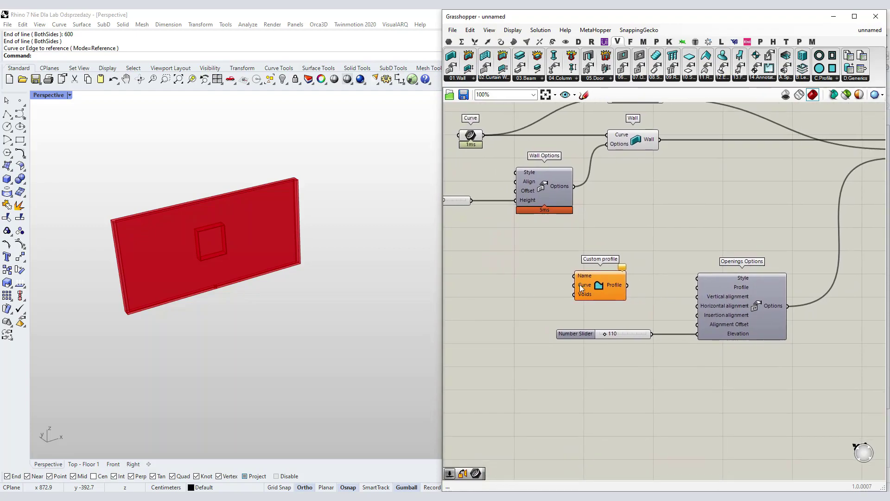
{"action": "left_click_drag", "start_coordinate": [602, 286], "coordinate": [698, 287]}
{"action": "left_click", "coordinate": [627, 308]}
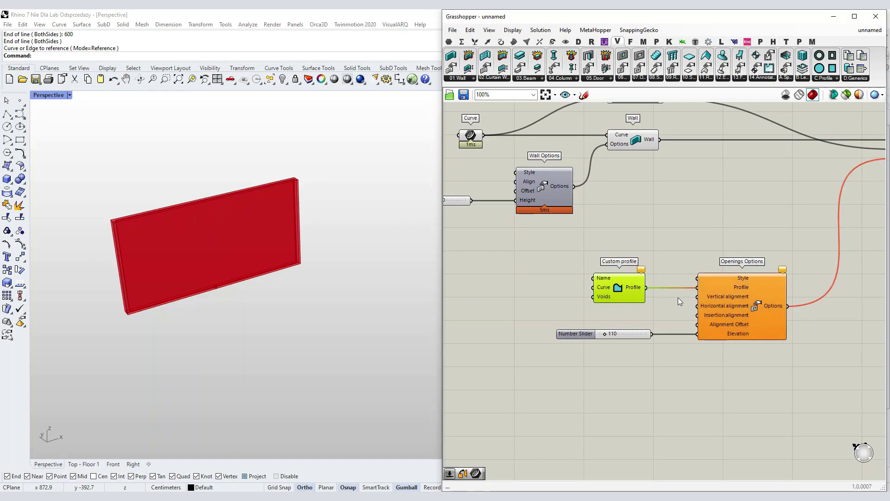
{"action": "left_click_drag", "start_coordinate": [617, 291], "coordinate": [620, 292]}
{"action": "left_click", "coordinate": [628, 252]}
{"action": "right_click_drag", "start_coordinate": [712, 257], "coordinate": [684, 234]}
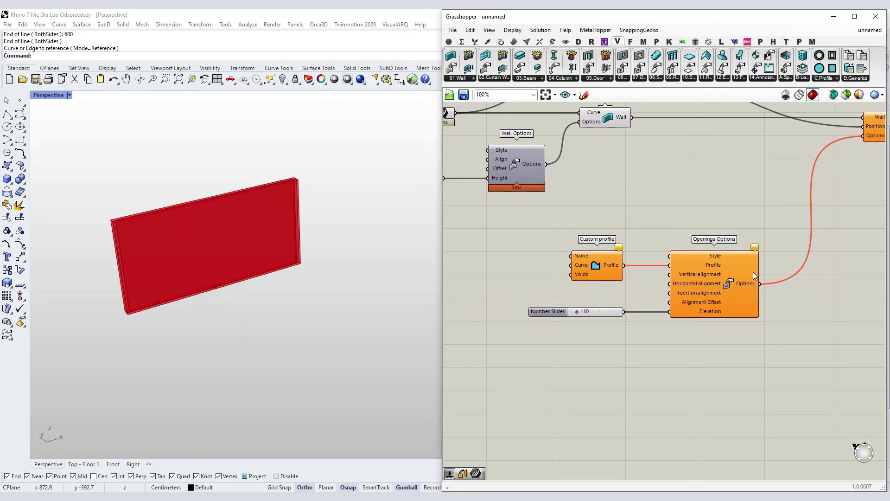
{"action": "mouse_move", "coordinate": [620, 251]}
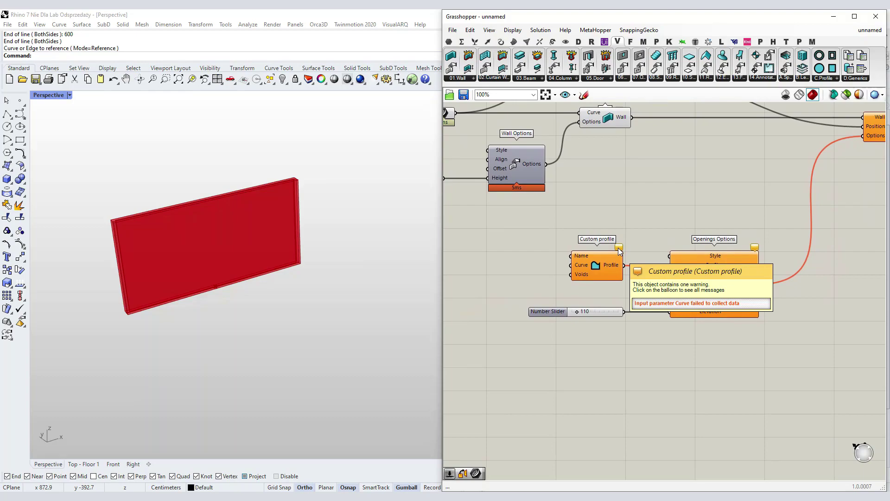
{"action": "right_click_drag", "start_coordinate": [536, 272], "coordinate": [556, 278]}
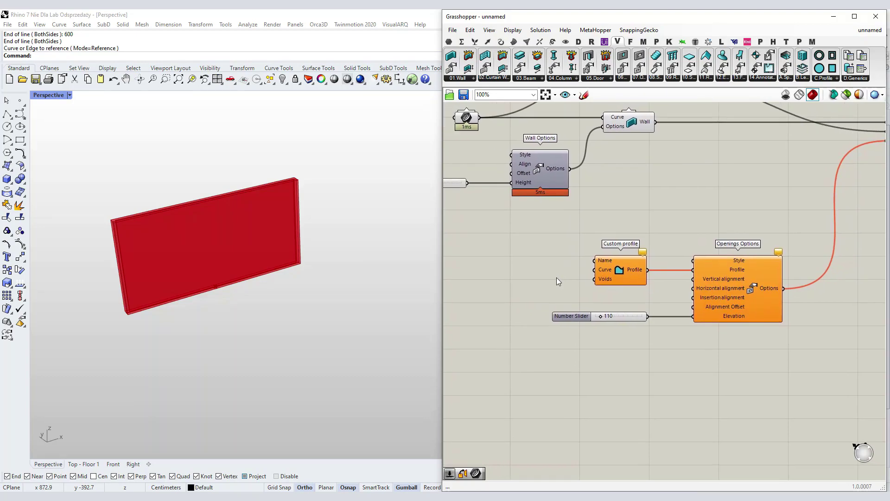
In Rhino's Perspective view, draw a closed, irregular five-sided polyline on the ground in front of the wall
{"action": "left_click", "coordinate": [7, 113]}
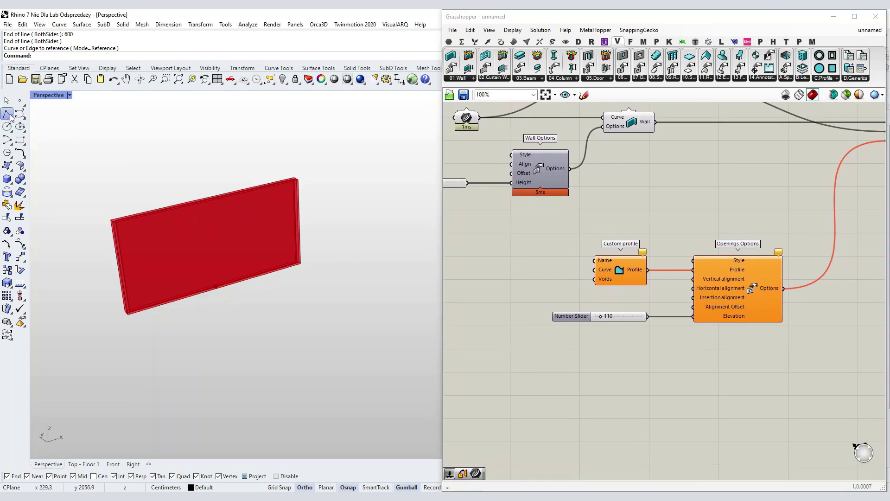
{"action": "left_click", "coordinate": [230, 313]}
{"action": "left_click", "coordinate": [239, 300]}
{"action": "left_click", "coordinate": [255, 297]}
{"action": "left_click", "coordinate": [272, 314]}
{"action": "left_click", "coordinate": [254, 322]}
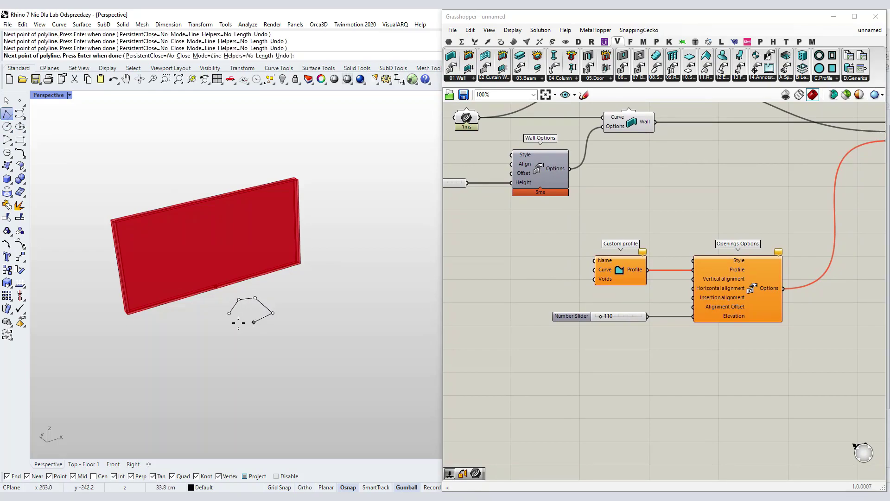
{"action": "left_click", "coordinate": [230, 314]}
{"action": "right_click_drag", "start_coordinate": [230, 313], "coordinate": [274, 336]}
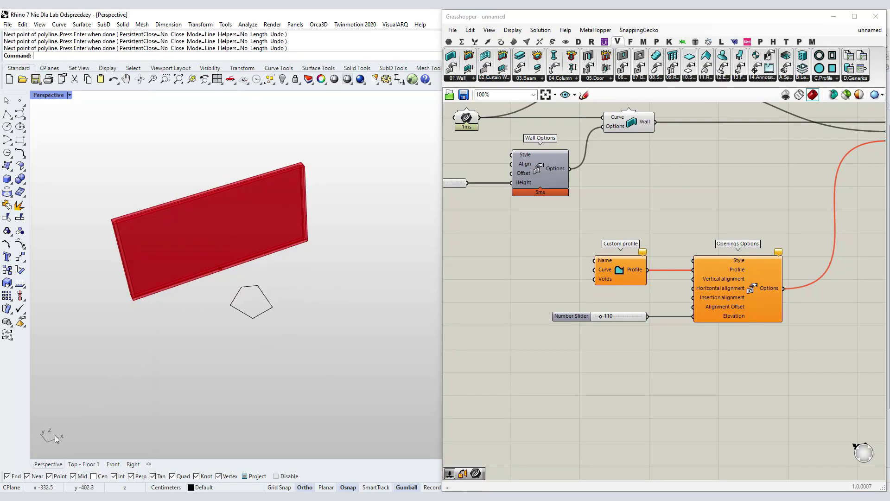
{"action": "right_click_drag", "start_coordinate": [219, 298], "coordinate": [225, 291]}
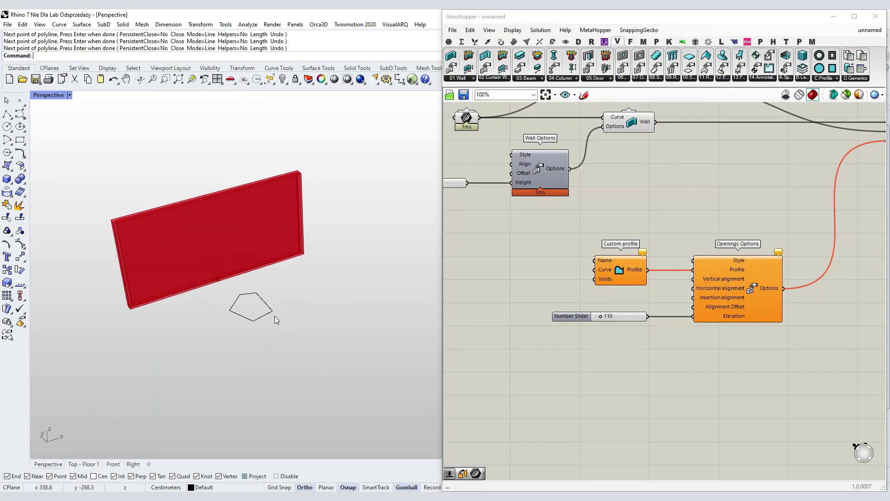
In Grasshopper, add a Curve parameter referencing the five-sided polyline and connect it to the Custom profile's Curve input
{"action": "left_click", "coordinate": [449, 42]}
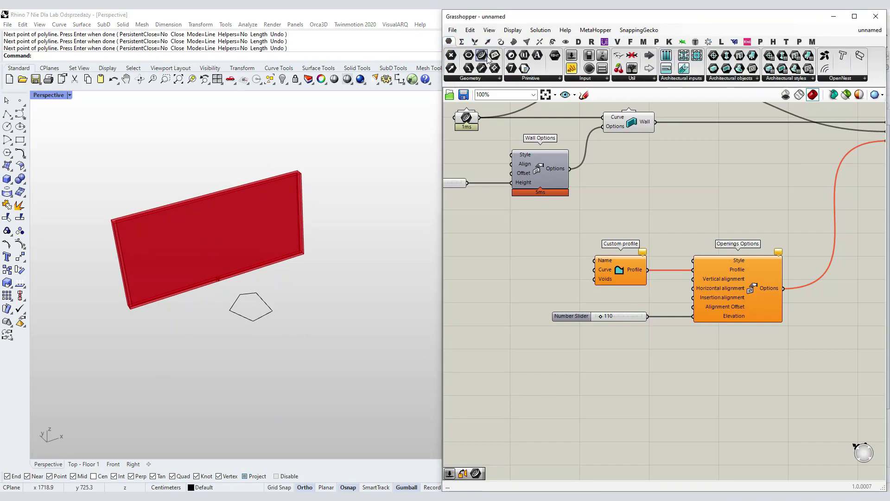
{"action": "left_click_drag", "start_coordinate": [485, 57], "coordinate": [538, 266]}
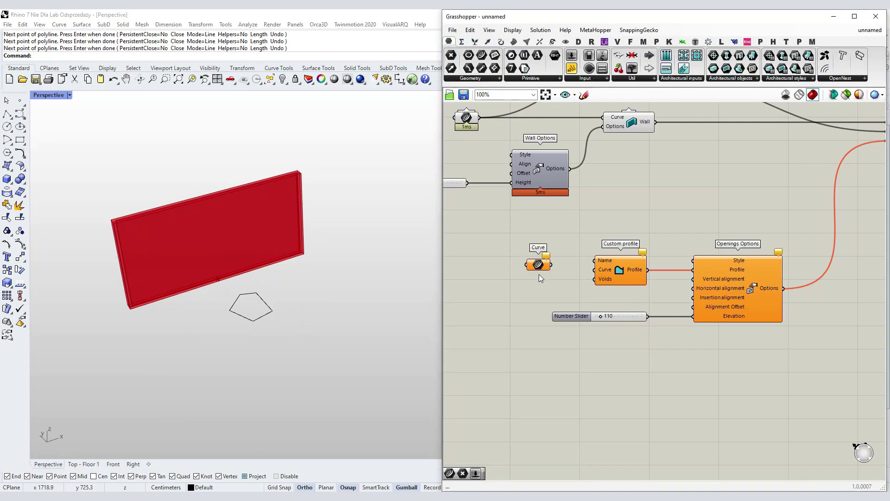
{"action": "right_click", "coordinate": [538, 268]}
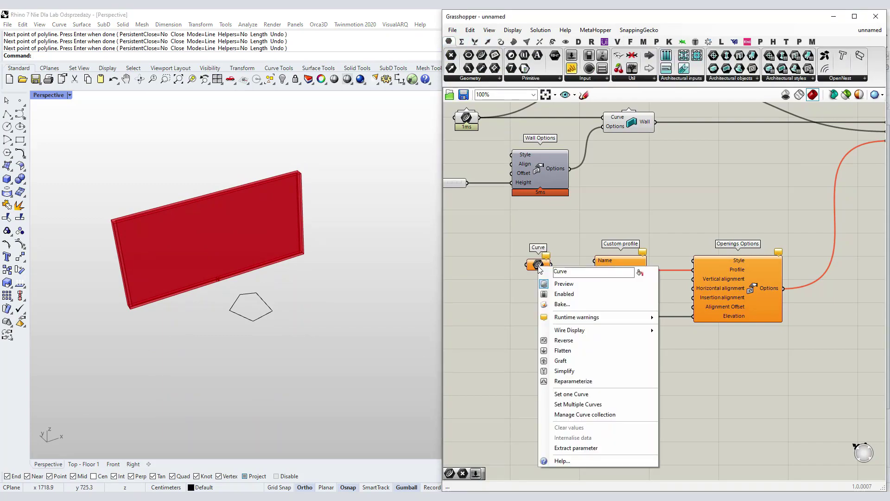
{"action": "left_click", "coordinate": [575, 394]}
{"action": "left_click", "coordinate": [268, 313]}
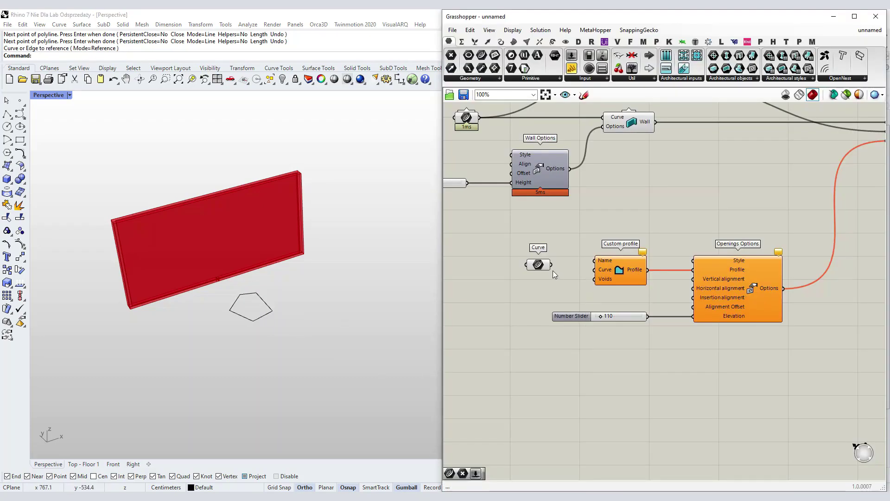
{"action": "left_click_drag", "start_coordinate": [552, 265], "coordinate": [595, 269]}
{"action": "left_click_drag", "start_coordinate": [541, 269], "coordinate": [551, 274]}
{"action": "right_click_drag", "start_coordinate": [327, 304], "coordinate": [323, 287]}
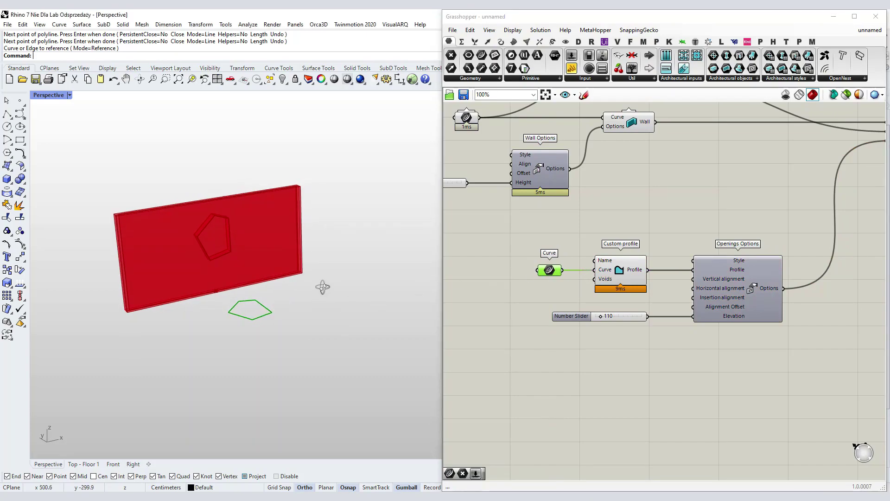
{"action": "scroll", "coordinate": [219, 244], "scroll_direction": "up", "scroll_amount": 2}
{"action": "right_click_drag", "start_coordinate": [274, 316], "coordinate": [280, 336]}
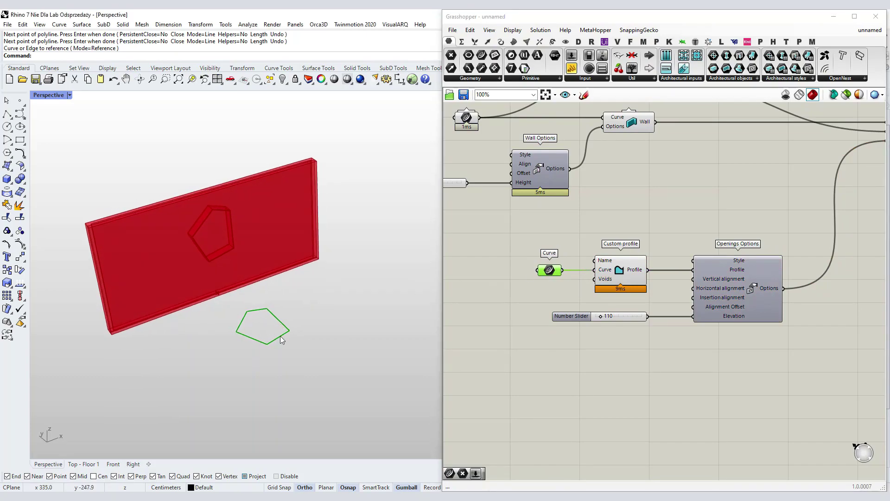
Set the opening's elevation to 90 and enlarge the five-sided profile curve in Rhino by moving two neighbouring corner points outward
{"action": "left_click_drag", "start_coordinate": [602, 316], "coordinate": [601, 315]}
{"action": "left_click", "coordinate": [274, 342]}
{"action": "left_click", "coordinate": [290, 330]}
{"action": "left_click_drag", "start_coordinate": [315, 321], "coordinate": [286, 302]}
{"action": "left_click", "coordinate": [267, 308], "text": "ctrl+shift"}
{"action": "left_click", "coordinate": [340, 330]}
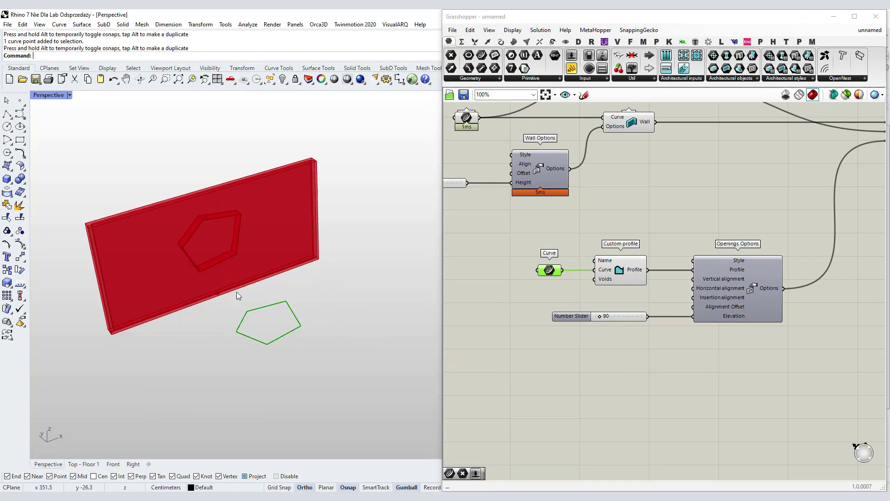
{"action": "right_click_drag", "start_coordinate": [295, 323], "coordinate": [343, 307]}
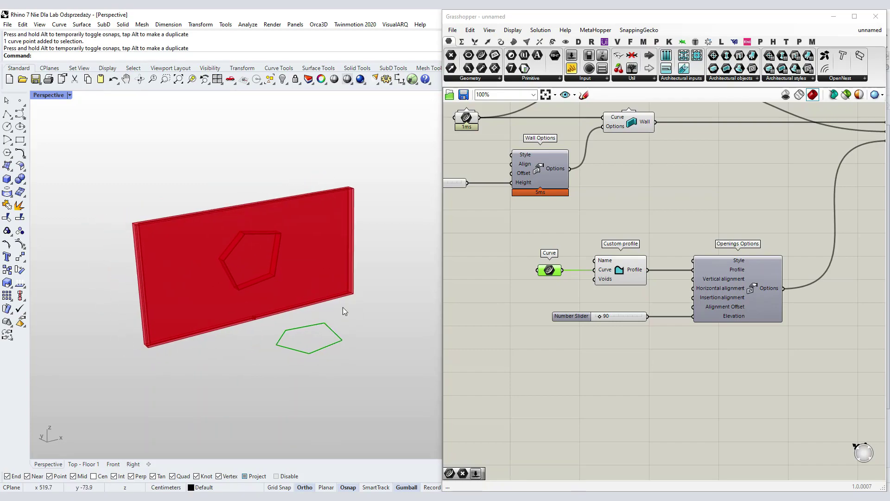
Delete the five-sided profile curve in front of the wall from the Rhino model
{"action": "left_click", "coordinate": [336, 332]}
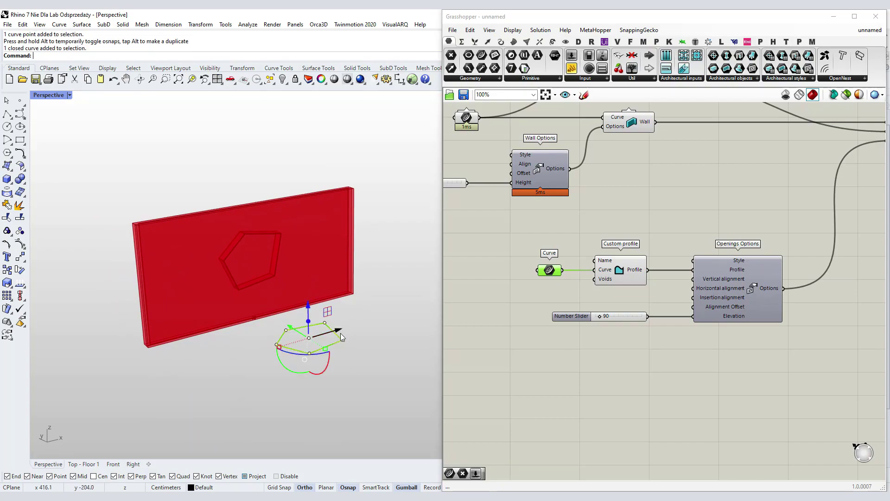
{"action": "key", "text": "Delete"}
{"action": "left_click", "coordinate": [585, 296]}
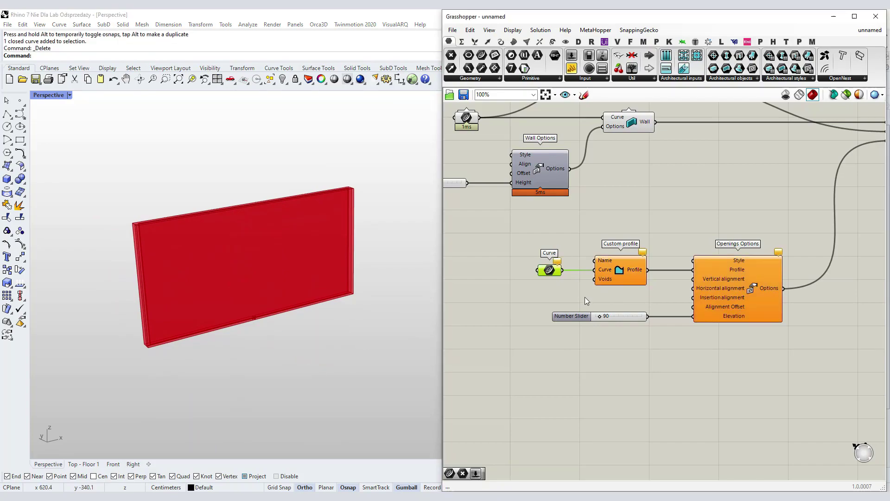
In Grasshopper, add a Voronoi component to the empty canvas above the wire between Wall and Opening
{"action": "scroll", "coordinate": [581, 300], "scroll_direction": "down", "scroll_amount": 2}
{"action": "scroll", "coordinate": [678, 234], "scroll_direction": "up", "scroll_amount": 1}
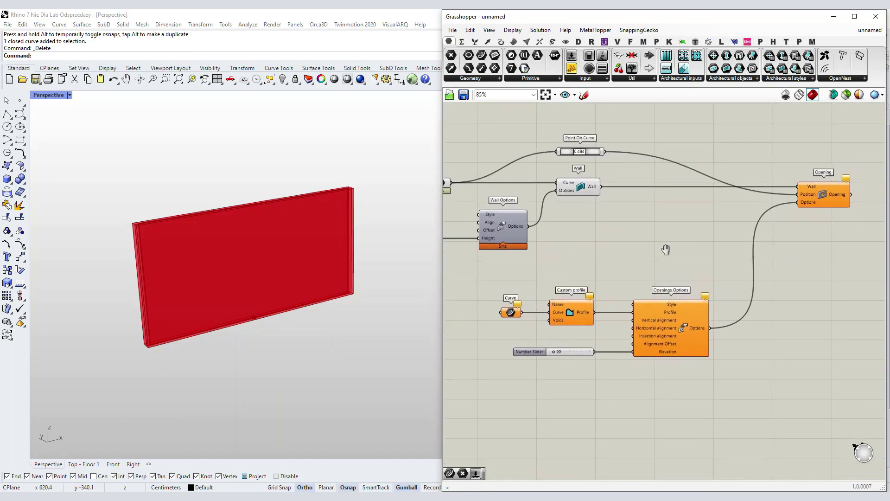
{"action": "right_click_drag", "start_coordinate": [673, 248], "coordinate": [637, 270]}
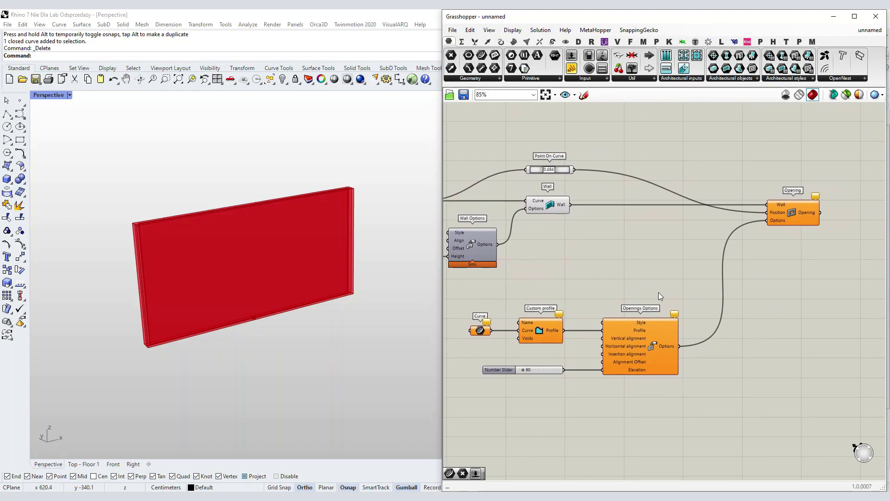
{"action": "scroll", "coordinate": [589, 331], "scroll_direction": "down", "scroll_amount": 2}
{"action": "right_click_drag", "start_coordinate": [674, 316], "coordinate": [644, 309]}
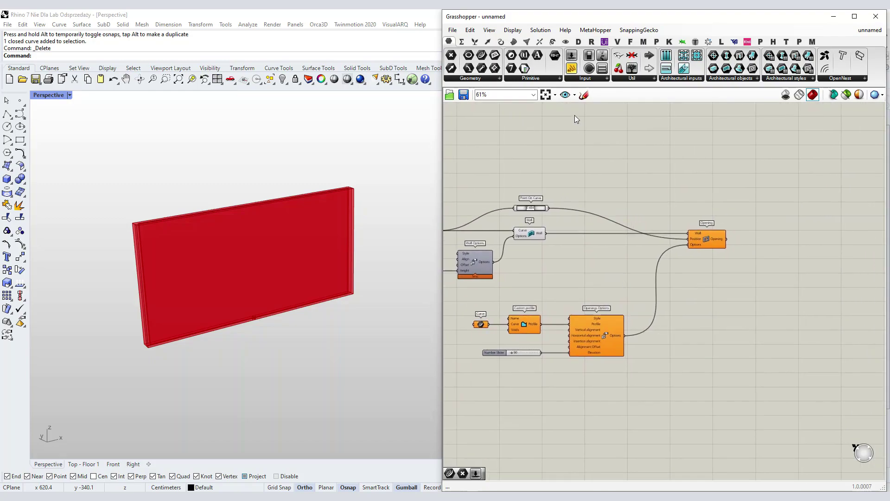
{"action": "left_click", "coordinate": [527, 43]}
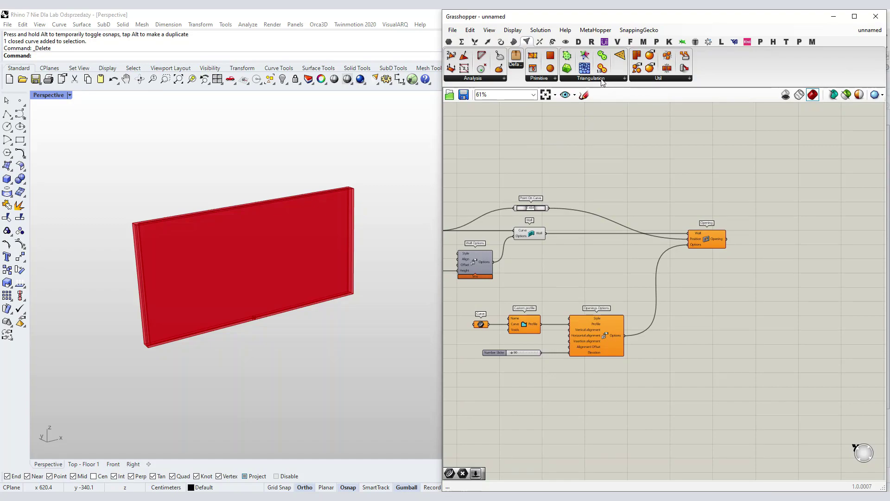
{"action": "mouse_move", "coordinate": [603, 82]}
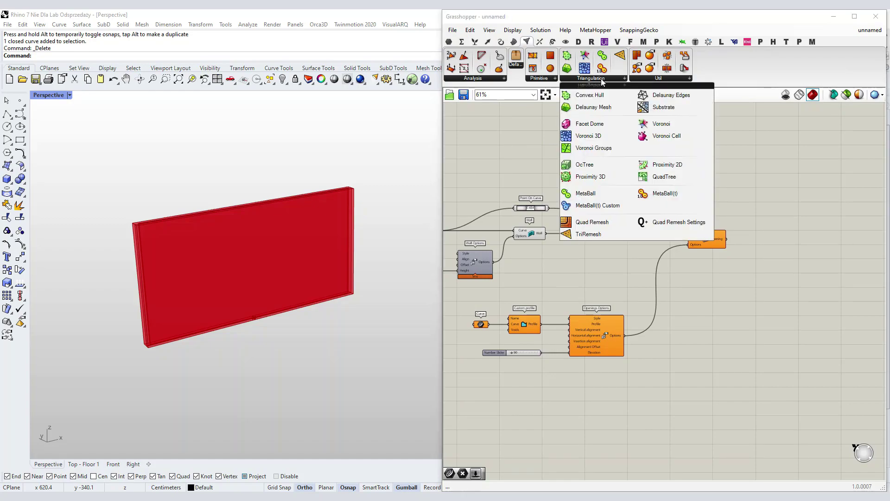
{"action": "left_click", "coordinate": [658, 123]}
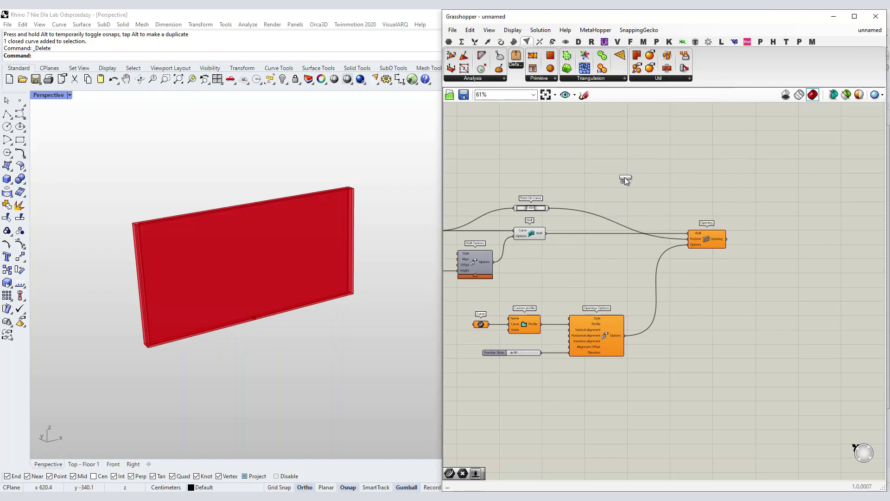
{"action": "left_click", "coordinate": [625, 179]}
{"action": "scroll", "coordinate": [636, 208], "scroll_direction": "up", "scroll_amount": 3}
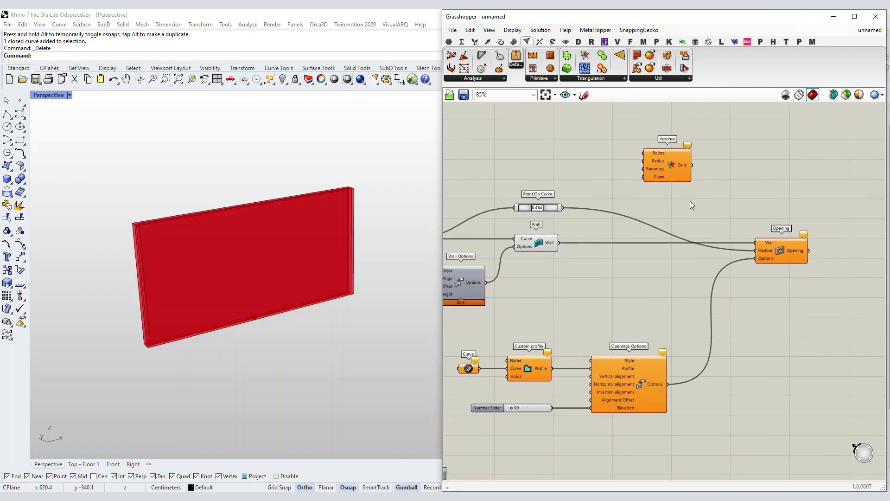
{"action": "right_click_drag", "start_coordinate": [745, 180], "coordinate": [730, 177]}
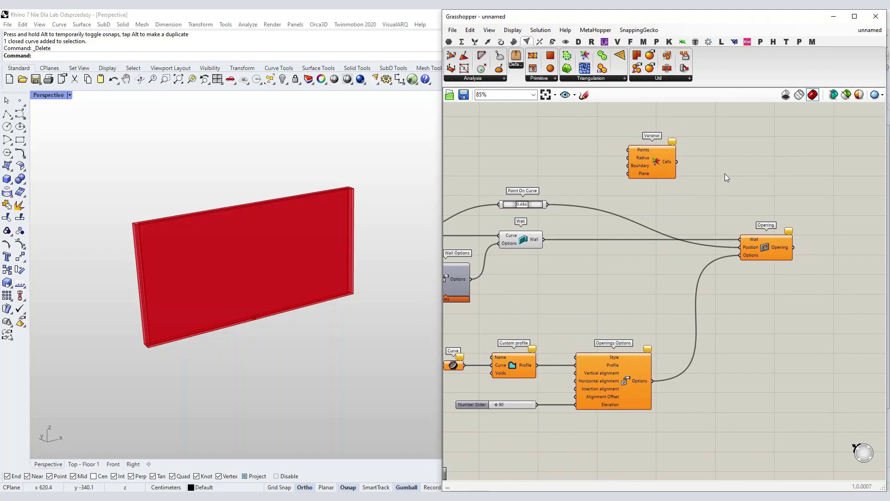
{"action": "double_click", "coordinate": [726, 176]}
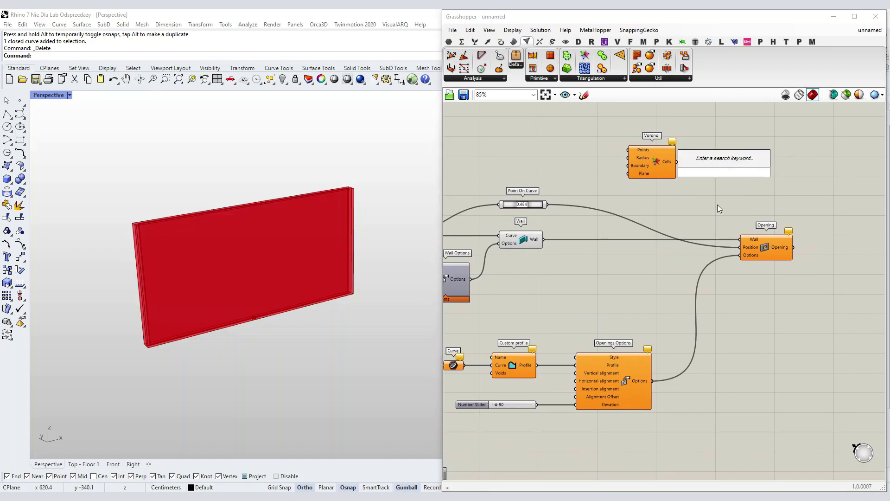
{"action": "type", "text": "voro"}
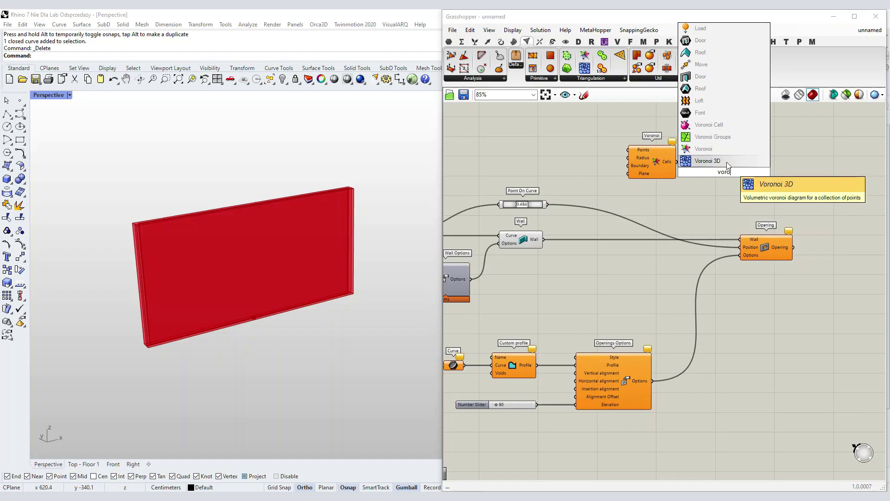
{"action": "left_click", "coordinate": [707, 220]}
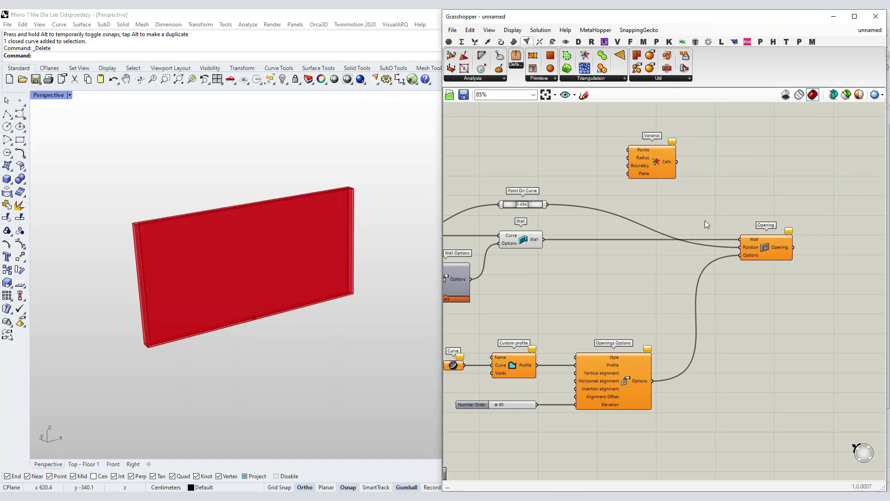
Move the Voronoi component farther toward Opening to free space on the side of its inputs
{"action": "left_click_drag", "start_coordinate": [654, 162], "coordinate": [648, 171]}
{"action": "left_click", "coordinate": [706, 177]}
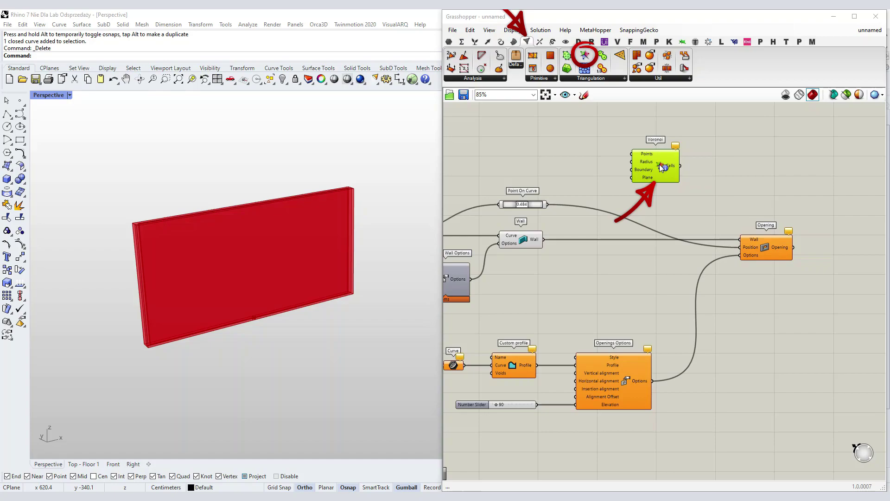
{"action": "left_click", "coordinate": [711, 172]}
{"action": "mouse_move", "coordinate": [662, 168]}
{"action": "left_mouse_down"}
{"action": "mouse_move", "coordinate": [664, 176]}
{"action": "mouse_move", "coordinate": [677, 171]}
{"action": "left_mouse_up"}
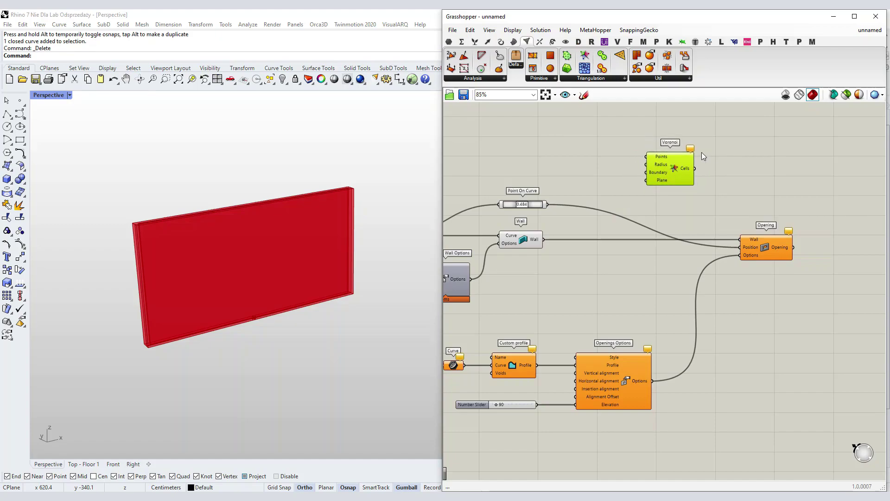
{"action": "left_click", "coordinate": [622, 163]}
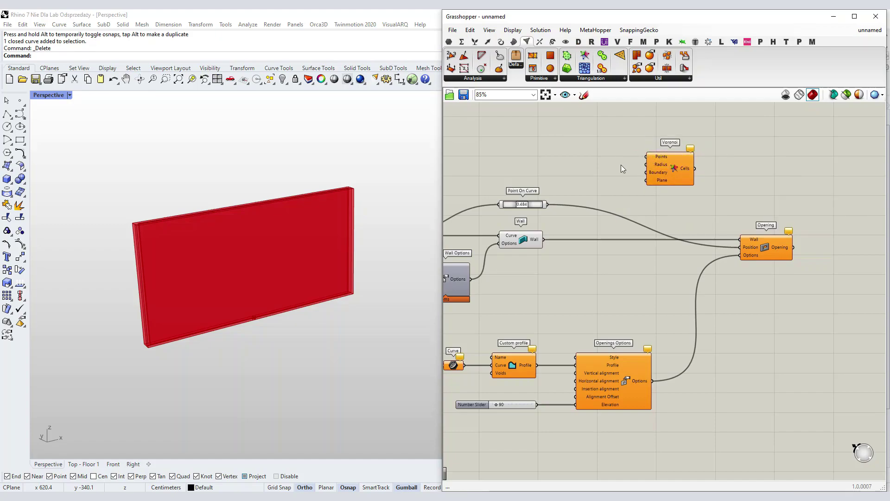
{"action": "left_click_drag", "start_coordinate": [661, 163], "coordinate": [675, 164]}
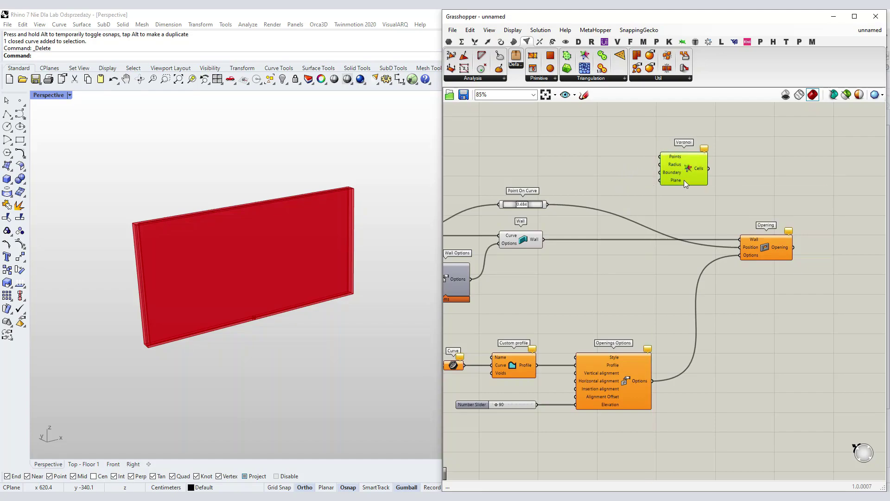
{"action": "left_click_drag", "start_coordinate": [686, 171], "coordinate": [708, 179]}
{"action": "left_click", "coordinate": [654, 180]}
{"action": "right_click_drag", "start_coordinate": [656, 177], "coordinate": [711, 169]}
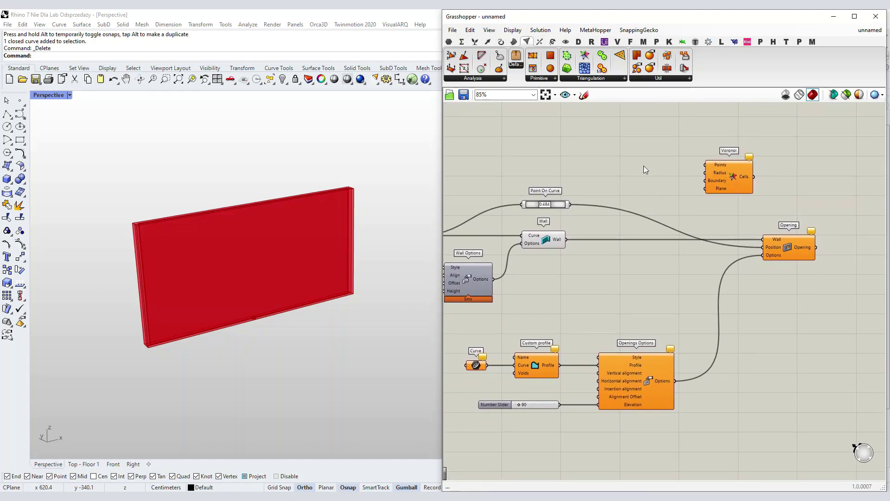
Add a Populate 2D grid component in the free space on the input side of Voronoi
{"action": "left_click", "coordinate": [488, 42]}
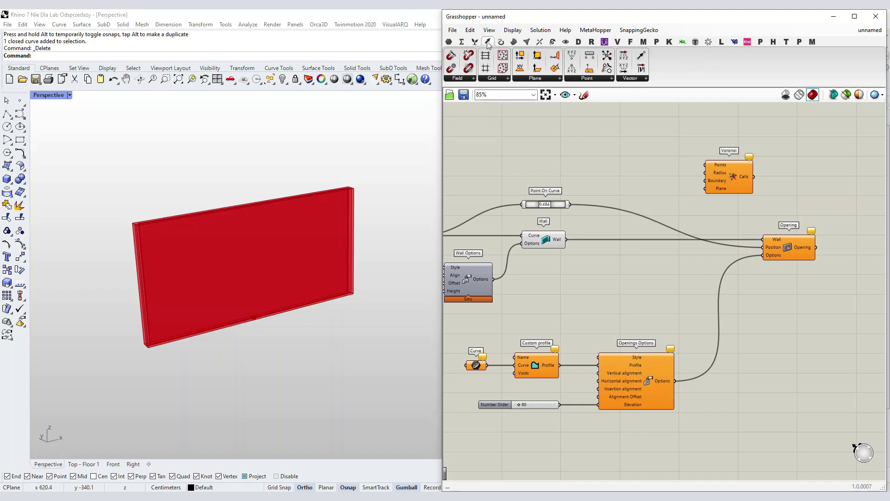
{"action": "left_click", "coordinate": [495, 80]}
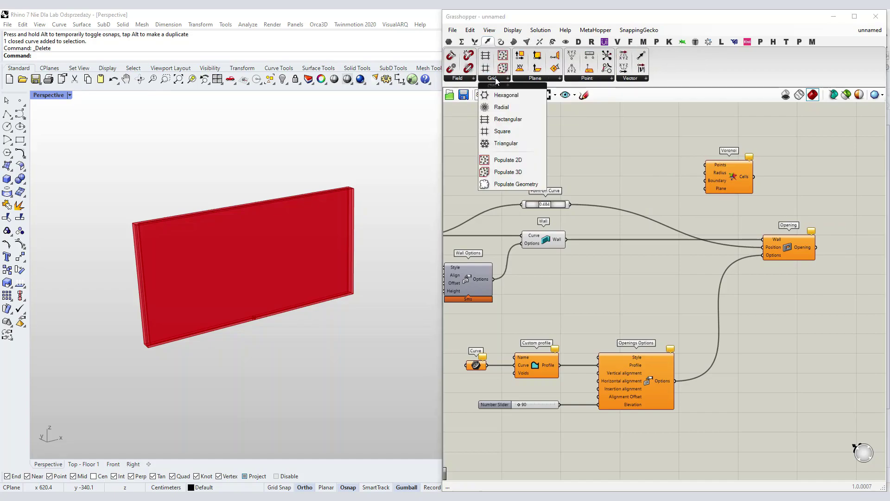
{"action": "left_click", "coordinate": [523, 161]}
{"action": "left_click", "coordinate": [622, 166]}
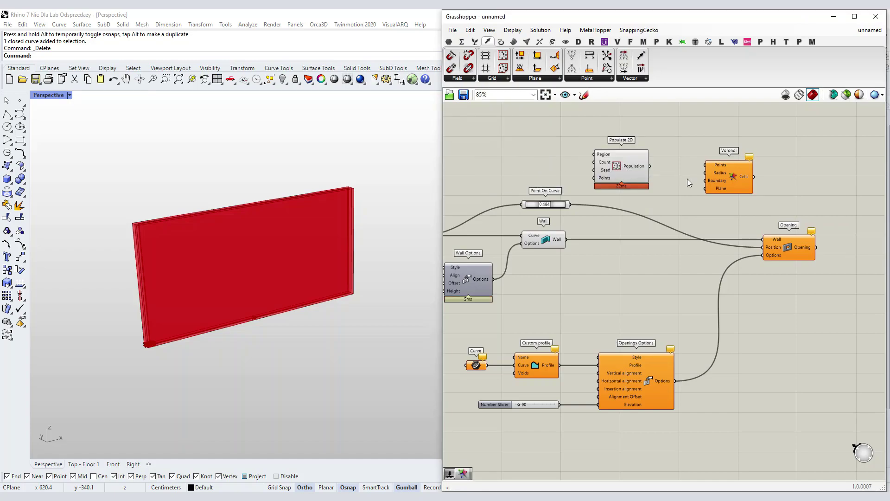
Select Populate 2D and examine its generated points up close at the wall's base corner in Rhino's Perspective view
{"action": "right_click", "coordinate": [619, 170]}
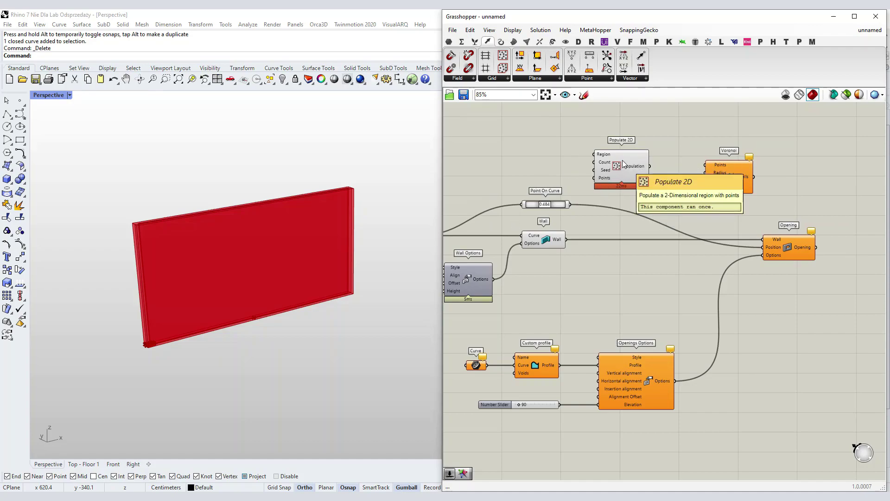
{"action": "left_click", "coordinate": [622, 163]}
{"action": "middle_click", "coordinate": [619, 168]}
{"action": "left_click", "coordinate": [603, 190]}
{"action": "right_click_drag", "start_coordinate": [327, 188], "coordinate": [350, 231]}
{"action": "scroll", "coordinate": [350, 232], "scroll_direction": "down", "scroll_amount": 8}
{"action": "scroll", "coordinate": [245, 138], "scroll_direction": "up", "scroll_amount": 2}
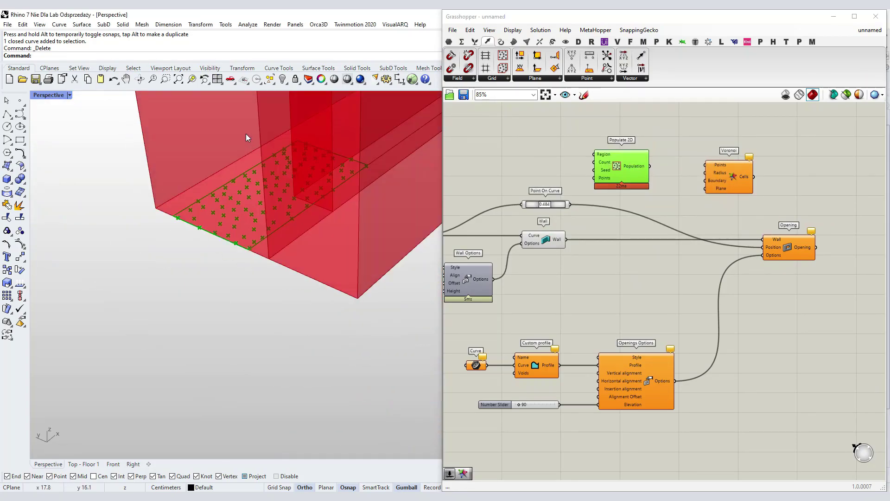
{"action": "scroll", "coordinate": [246, 134], "scroll_direction": "up", "scroll_amount": 7}
{"action": "scroll", "coordinate": [301, 196], "scroll_direction": "down", "scroll_amount": 4}
{"action": "right_click_drag", "start_coordinate": [257, 276], "coordinate": [289, 276]}
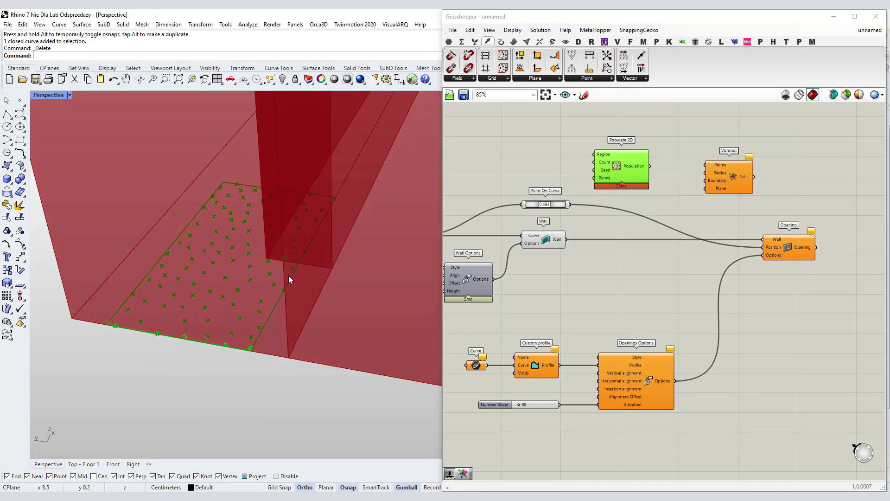
{"action": "left_click", "coordinate": [549, 176]}
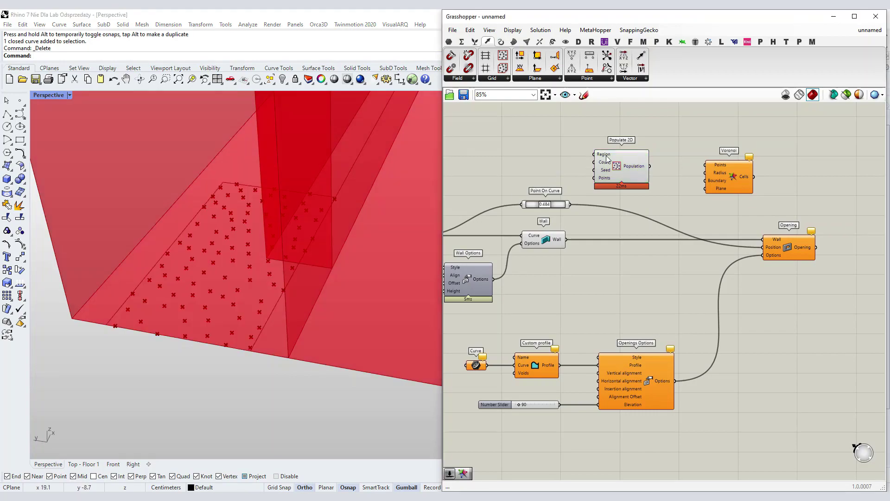
Highlight Populate 2D again and compare its default point region with the whole wall face in the Perspective view
{"action": "scroll", "coordinate": [605, 155], "scroll_direction": "up", "scroll_amount": 2}
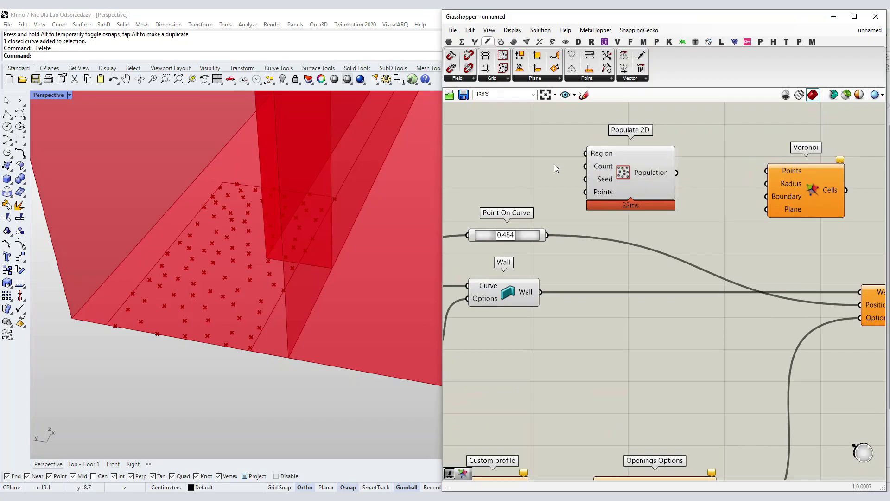
{"action": "left_click_drag", "start_coordinate": [631, 174], "coordinate": [651, 171]}
{"action": "scroll", "coordinate": [346, 235], "scroll_direction": "down", "scroll_amount": 5}
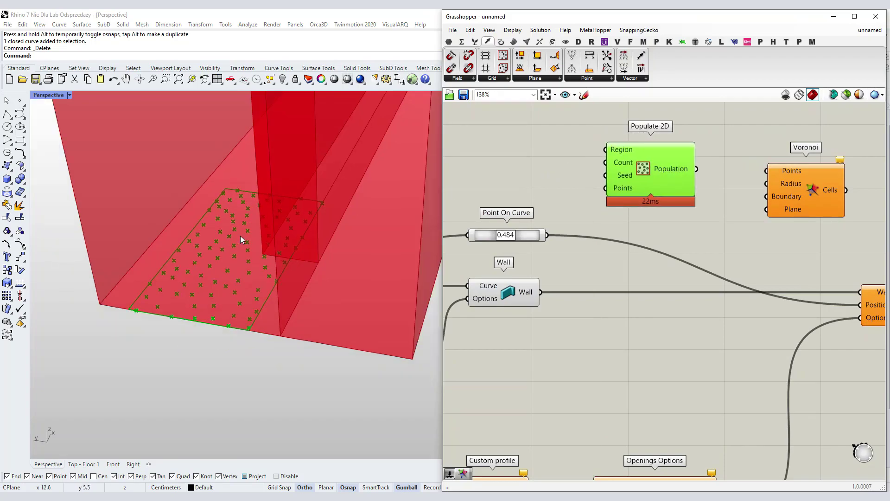
{"action": "right_click_drag", "start_coordinate": [344, 236], "coordinate": [211, 316]}
{"action": "scroll", "coordinate": [232, 293], "scroll_direction": "down", "scroll_amount": 10}
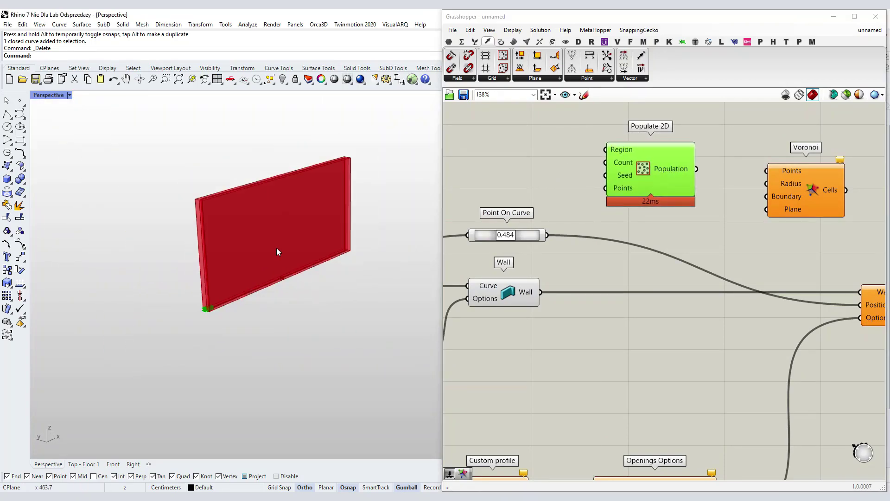
{"action": "scroll", "coordinate": [330, 213], "scroll_direction": "up", "scroll_amount": 5}
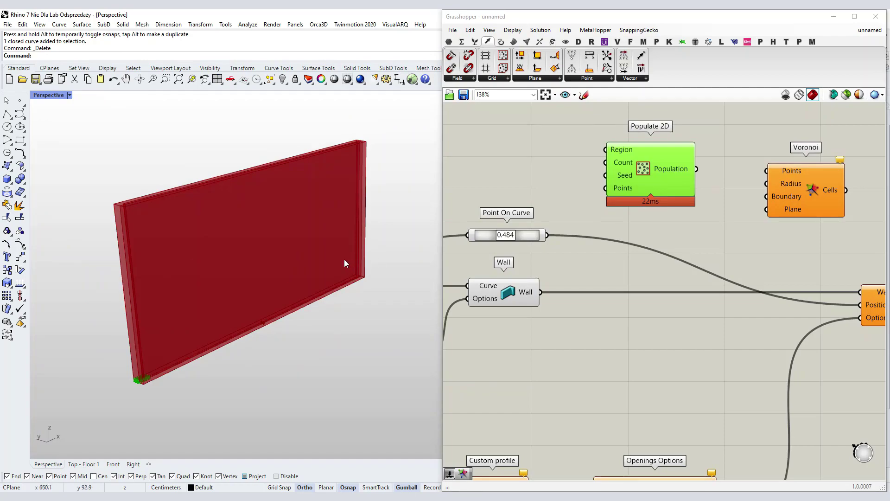
{"action": "right_click_drag", "start_coordinate": [330, 211], "coordinate": [254, 212]}
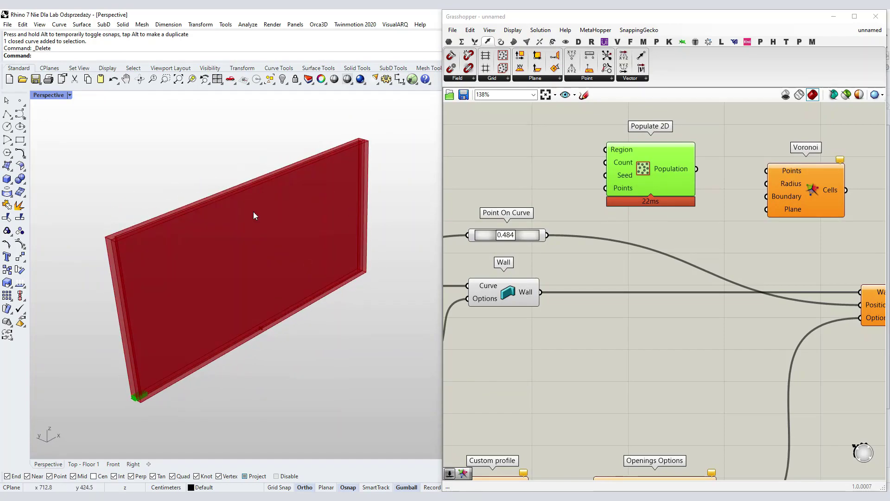
{"action": "right_click_drag", "start_coordinate": [335, 275], "coordinate": [364, 254], "text": "shift"}
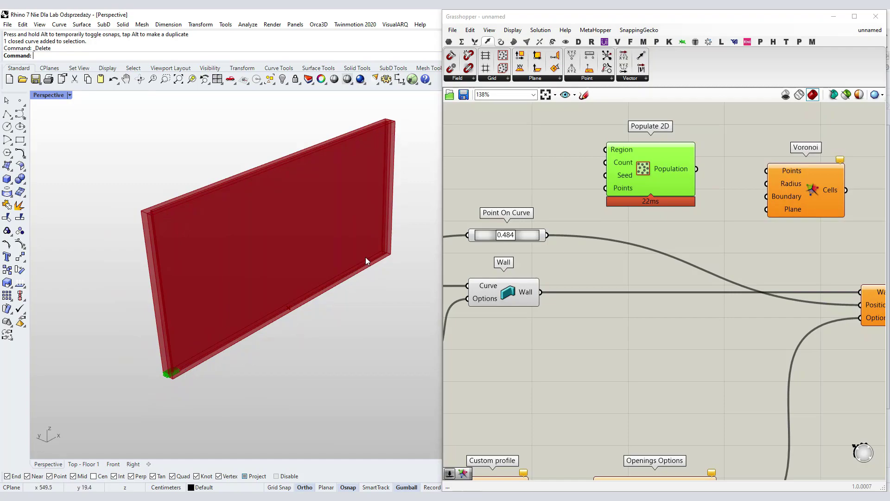
Move Populate 2D slightly higher and closer to Voronoi to leave room beside its Region and Count inputs
{"action": "left_click", "coordinate": [583, 169]}
{"action": "scroll", "coordinate": [646, 156], "scroll_direction": "down", "scroll_amount": 1}
{"action": "scroll", "coordinate": [712, 156], "scroll_direction": "up", "scroll_amount": 1}
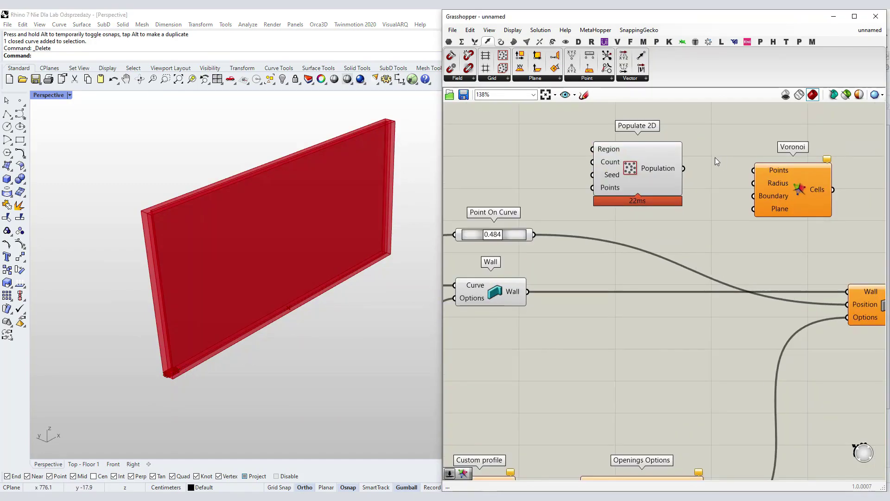
{"action": "left_click_drag", "start_coordinate": [643, 174], "coordinate": [664, 159]}
{"action": "scroll", "coordinate": [684, 161], "scroll_direction": "down", "scroll_amount": 3}
{"action": "left_click", "coordinate": [614, 151]}
{"action": "right_click_drag", "start_coordinate": [594, 156], "coordinate": [632, 153]}
{"action": "scroll", "coordinate": [635, 157], "scroll_direction": "up", "scroll_amount": 1}
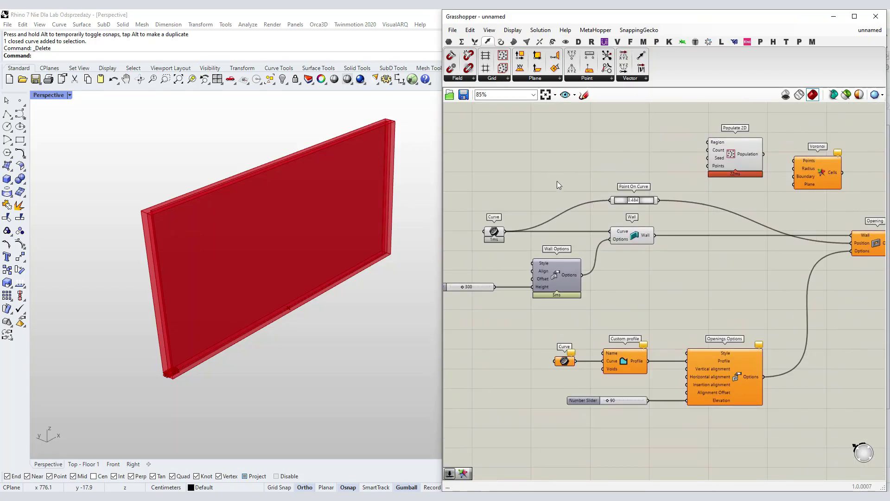
Preview only the wall's base Curve component in Rhino, and restore the preview of all components
{"action": "left_click", "coordinate": [494, 233]}
{"action": "left_click", "coordinate": [847, 96]}
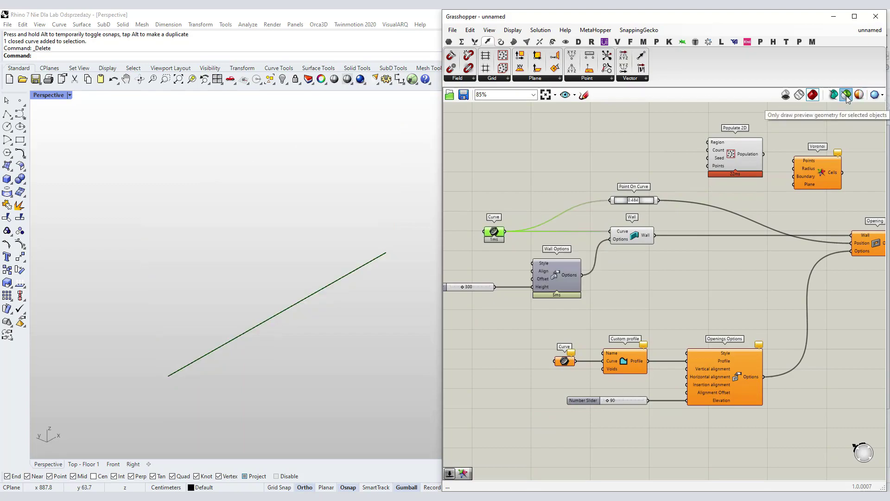
{"action": "left_click", "coordinate": [847, 96]}
Add an Extrude component in the free space above the Wall components, between the base Curve and Populate 2D
{"action": "right_click_drag", "start_coordinate": [680, 176], "coordinate": [632, 151]}
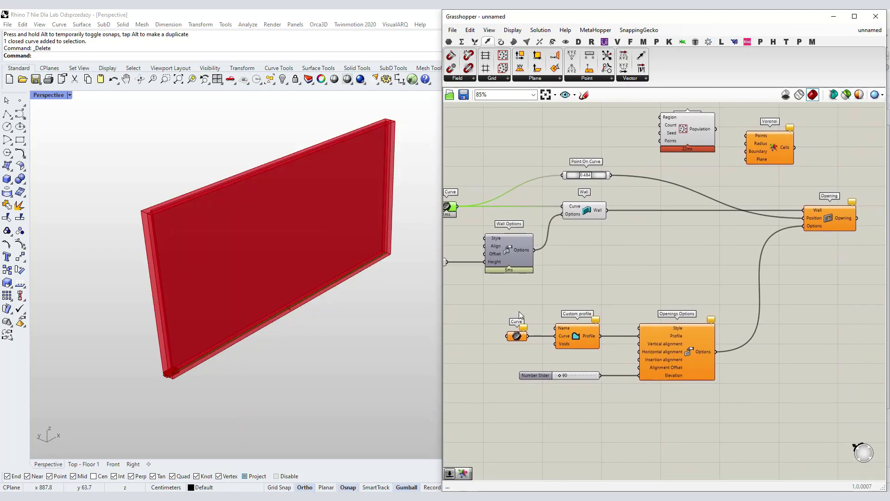
{"action": "right_click_drag", "start_coordinate": [482, 377], "coordinate": [528, 380]}
{"action": "right_click_drag", "start_coordinate": [547, 152], "coordinate": [613, 161]}
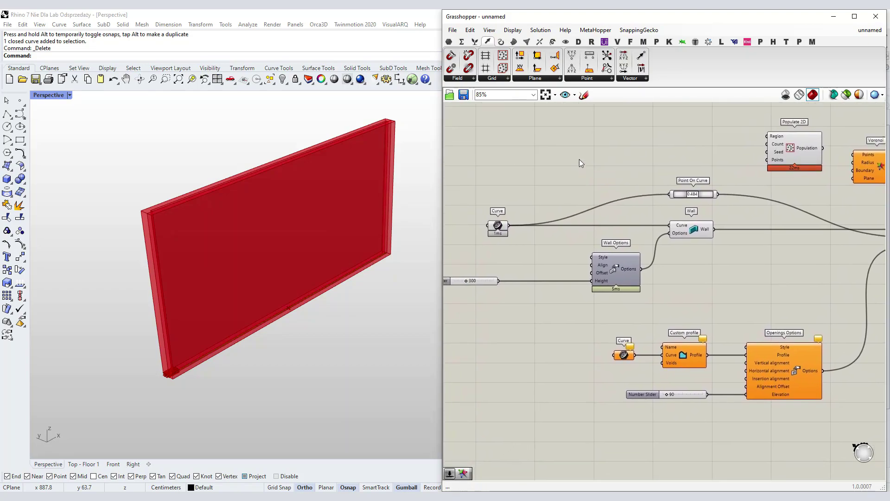
{"action": "left_click", "coordinate": [514, 42]}
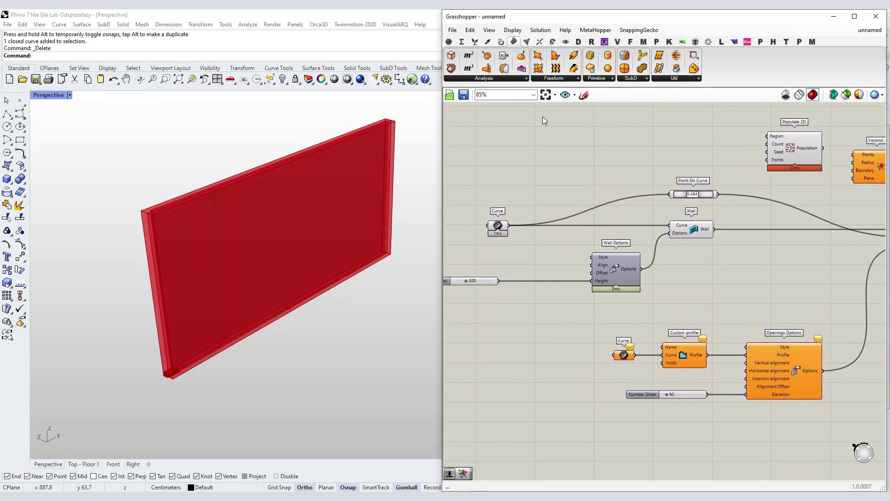
{"action": "left_click", "coordinate": [556, 79]}
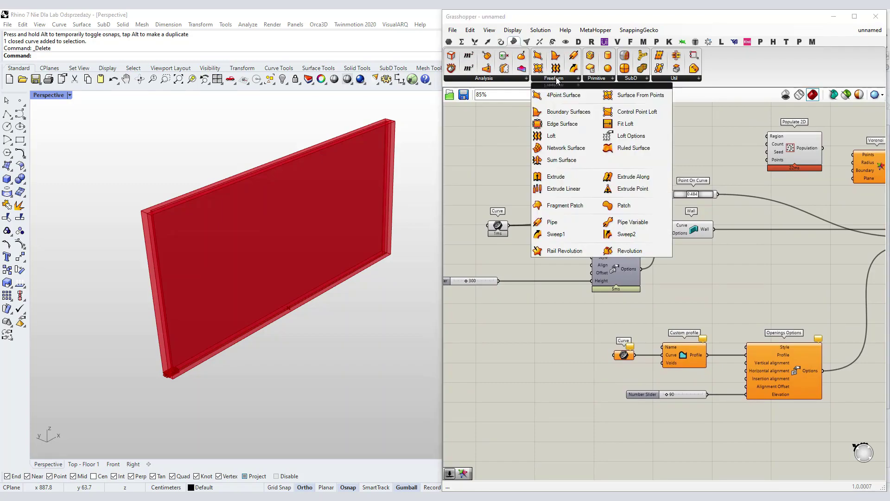
{"action": "left_click", "coordinate": [564, 177]}
{"action": "left_click", "coordinate": [577, 175]}
{"action": "scroll", "coordinate": [563, 201], "scroll_direction": "up", "scroll_amount": 2}
{"action": "left_click_drag", "start_coordinate": [580, 166], "coordinate": [612, 145]}
{"action": "left_click", "coordinate": [584, 162]}
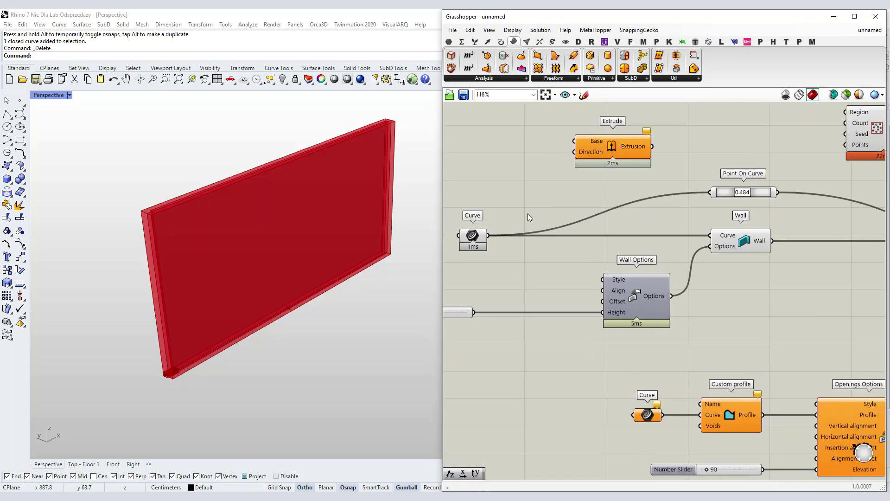
Connect the wall's base Curve to Extrude's Base and feed its Direction from a new Unit Z component
{"action": "left_click_drag", "start_coordinate": [488, 236], "coordinate": [644, 149]}
{"action": "left_click", "coordinate": [595, 177]}
{"action": "right_click_drag", "start_coordinate": [626, 147], "coordinate": [681, 144]}
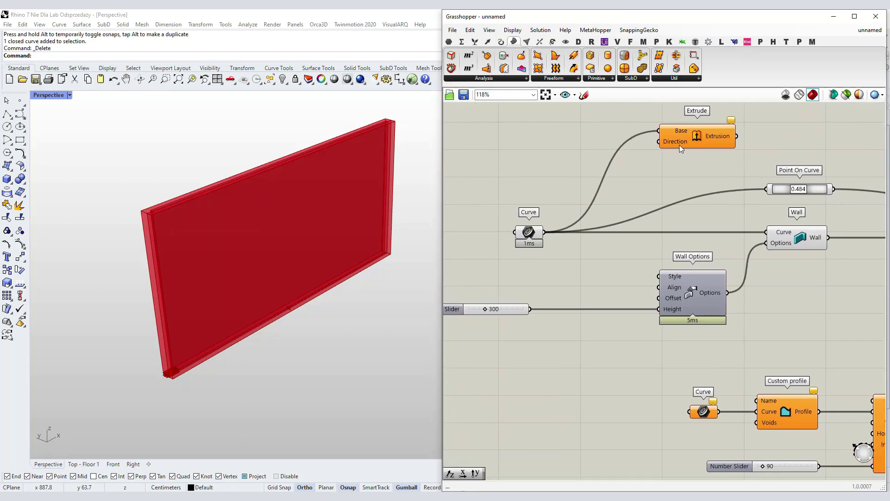
{"action": "double_click", "coordinate": [571, 146]}
{"action": "type", "text": "z"}
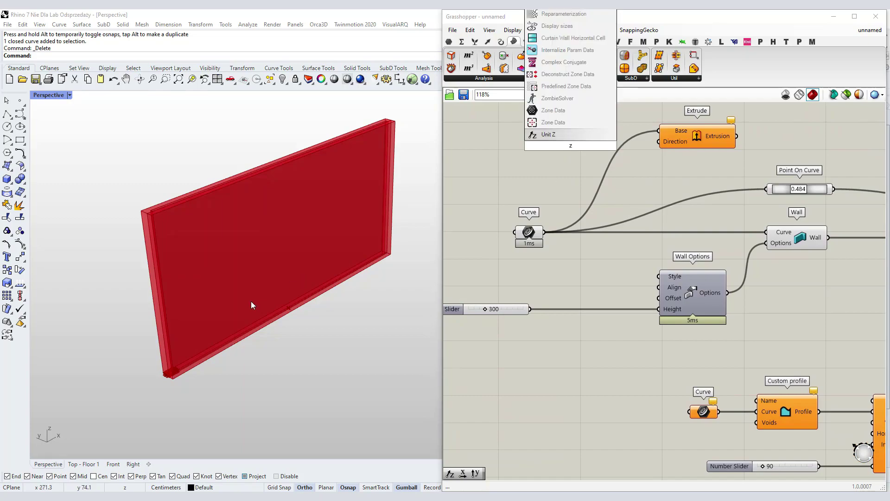
{"action": "left_click", "coordinate": [560, 133]}
{"action": "left_click_drag", "start_coordinate": [581, 153], "coordinate": [655, 146]}
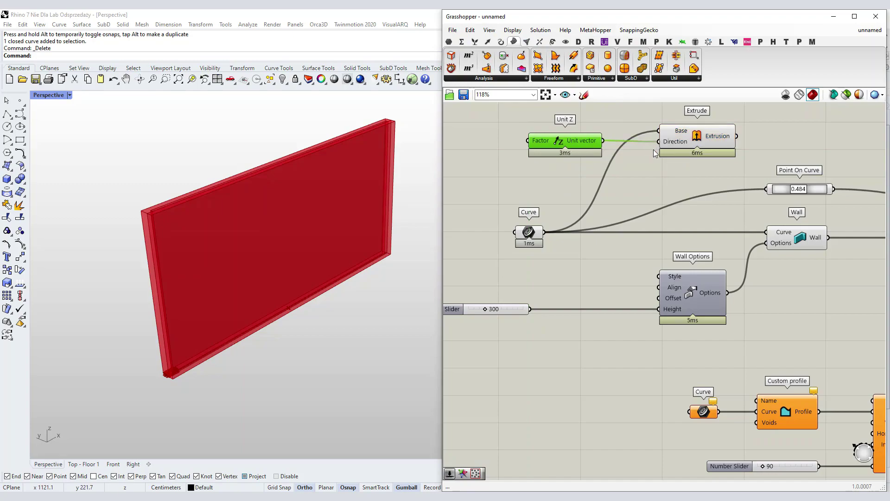
Connect the 300 wall height slider to Unit Z's Factor and shift the slider away from the components it feeds
{"action": "scroll", "coordinate": [651, 166], "scroll_direction": "down", "scroll_amount": 2}
{"action": "right_click_drag", "start_coordinate": [565, 283], "coordinate": [698, 186]}
{"action": "left_click_drag", "start_coordinate": [675, 145], "coordinate": [674, 149]}
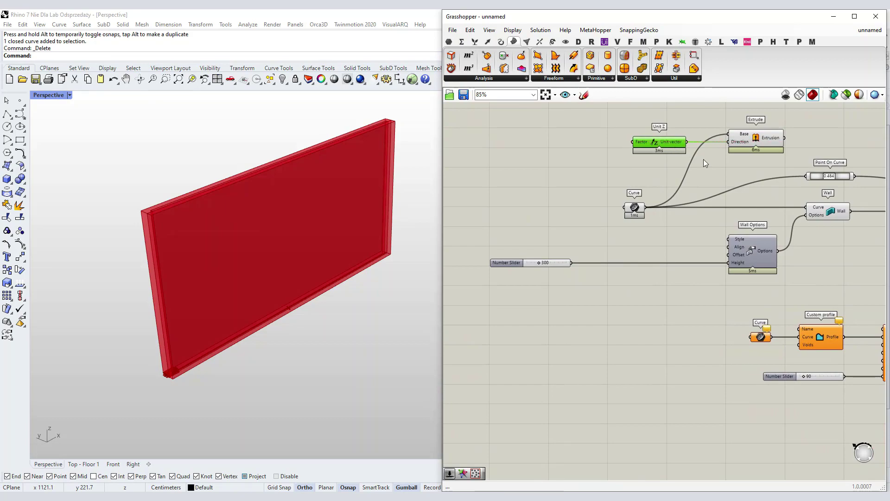
{"action": "left_click", "coordinate": [704, 159]}
{"action": "scroll", "coordinate": [633, 145], "scroll_direction": "up", "scroll_amount": 1}
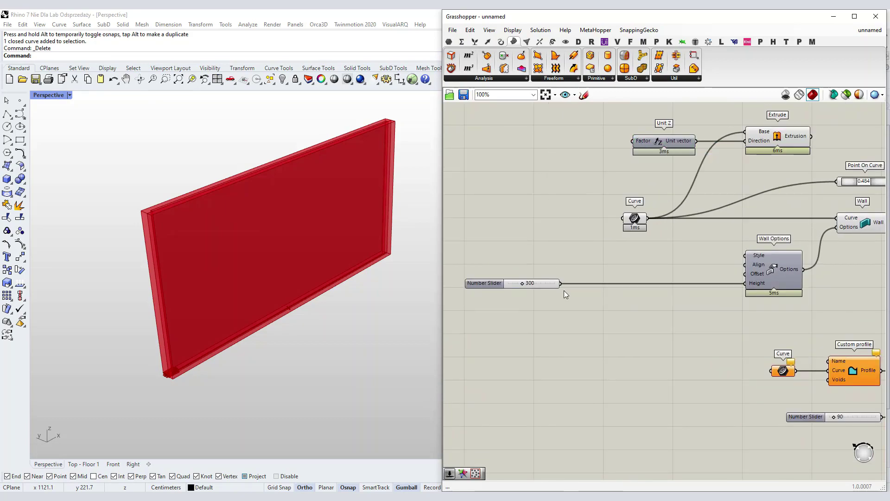
{"action": "left_click_drag", "start_coordinate": [561, 284], "coordinate": [629, 142]}
{"action": "left_click_drag", "start_coordinate": [553, 284], "coordinate": [521, 284]}
{"action": "left_click", "coordinate": [707, 280]}
Turn off the preview of the Wall component
{"action": "right_click_drag", "start_coordinate": [854, 233], "coordinate": [753, 234]}
{"action": "scroll", "coordinate": [753, 234], "scroll_direction": "down", "scroll_amount": 1}
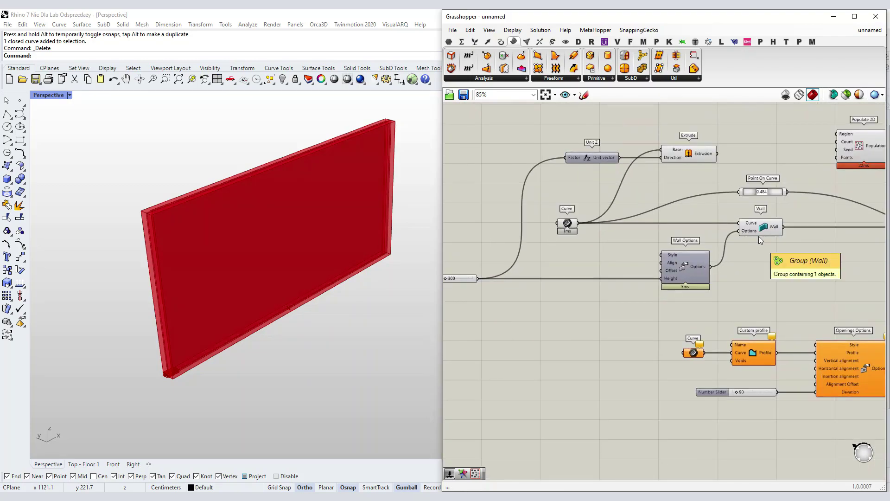
{"action": "right_click", "coordinate": [762, 229]}
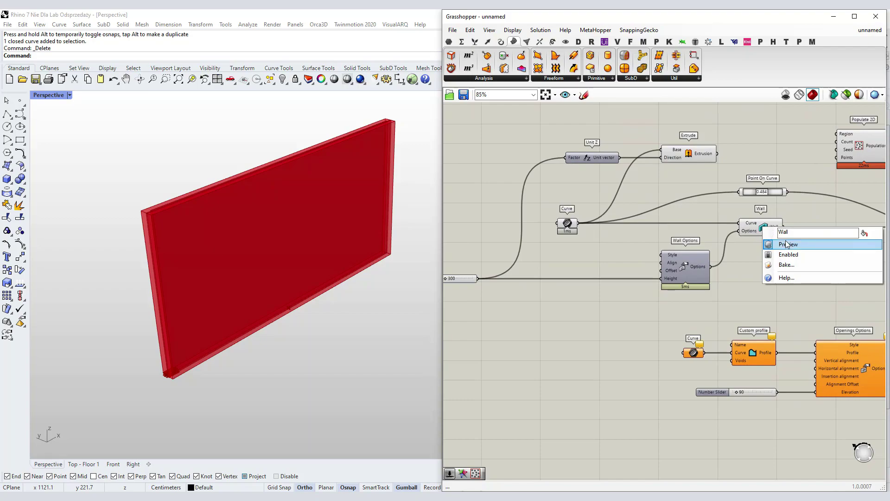
{"action": "left_click", "coordinate": [786, 243]}
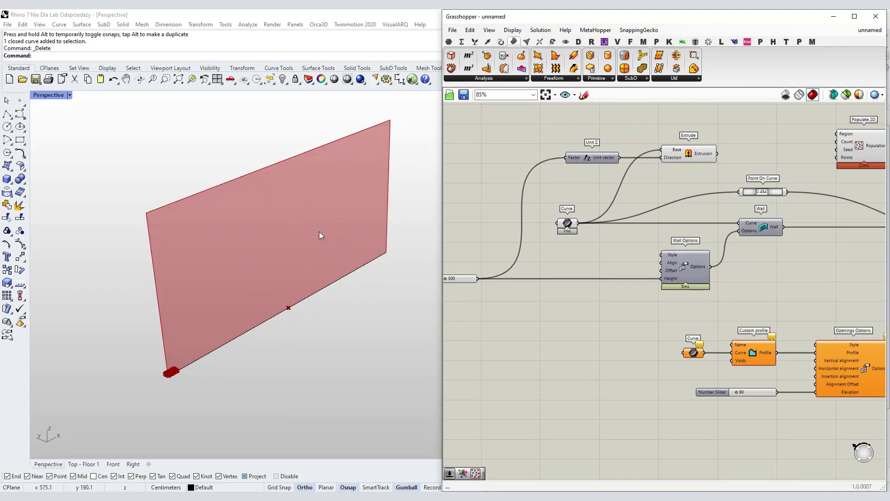
Connect Extrude's Extrusion output to Populate 2D's Region and highlight the generated points on the wall surface
{"action": "right_click_drag", "start_coordinate": [681, 213], "coordinate": [603, 223]}
{"action": "scroll", "coordinate": [575, 209], "scroll_direction": "up", "scroll_amount": 1}
{"action": "left_click_drag", "start_coordinate": [553, 198], "coordinate": [696, 173]}
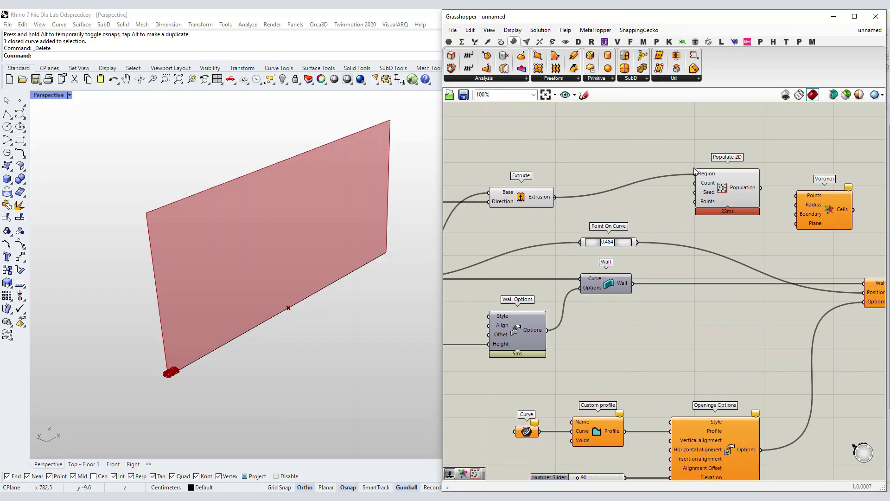
{"action": "right_click_drag", "start_coordinate": [306, 259], "coordinate": [394, 257]}
{"action": "mouse_move", "coordinate": [726, 203]}
{"action": "left_mouse_down"}
{"action": "mouse_move", "coordinate": [725, 211]}
{"action": "mouse_move", "coordinate": [721, 202]}
{"action": "left_mouse_up"}
Move Unit Z and Extrude together so the extrusion output lines up with Populate 2D's Region input
{"action": "right_click_drag", "start_coordinate": [529, 200], "coordinate": [611, 186]}
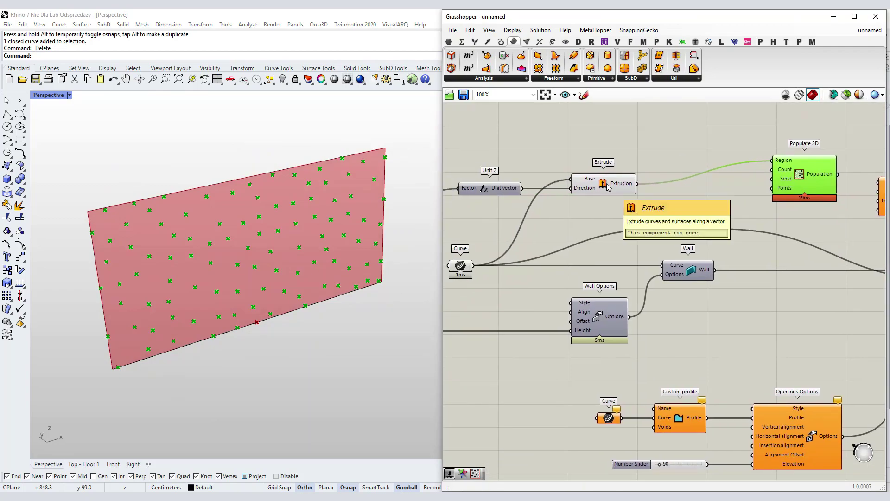
{"action": "right_click_drag", "start_coordinate": [557, 180], "coordinate": [610, 171]}
{"action": "left_click_drag", "start_coordinate": [502, 135], "coordinate": [705, 195]}
{"action": "right_click_drag", "start_coordinate": [717, 189], "coordinate": [619, 213]}
{"action": "left_click_drag", "start_coordinate": [573, 198], "coordinate": [584, 175]}
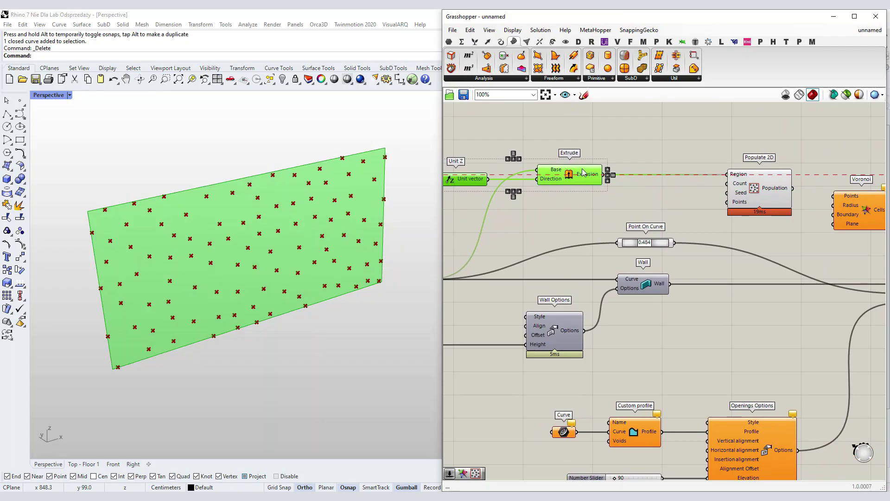
{"action": "left_click", "coordinate": [652, 207]}
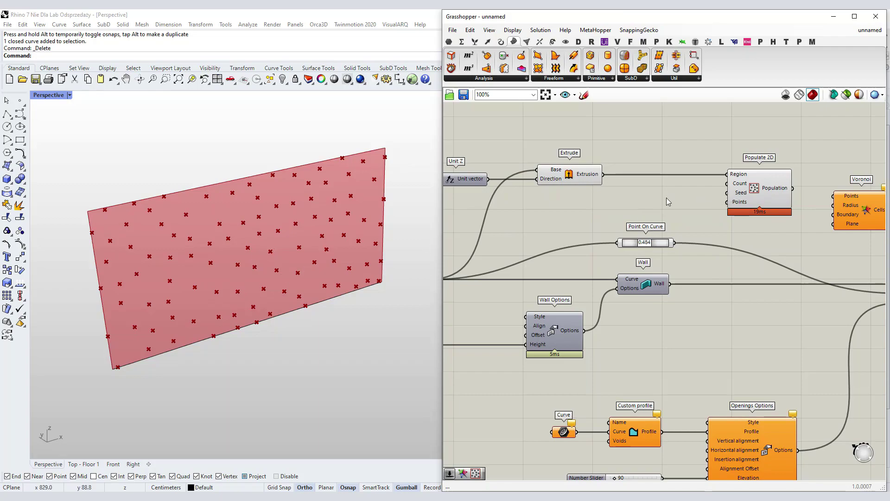
Add a number slider with the value 100 and connect it to Populate 2D's Count
{"action": "right_click_drag", "start_coordinate": [668, 199], "coordinate": [704, 183]}
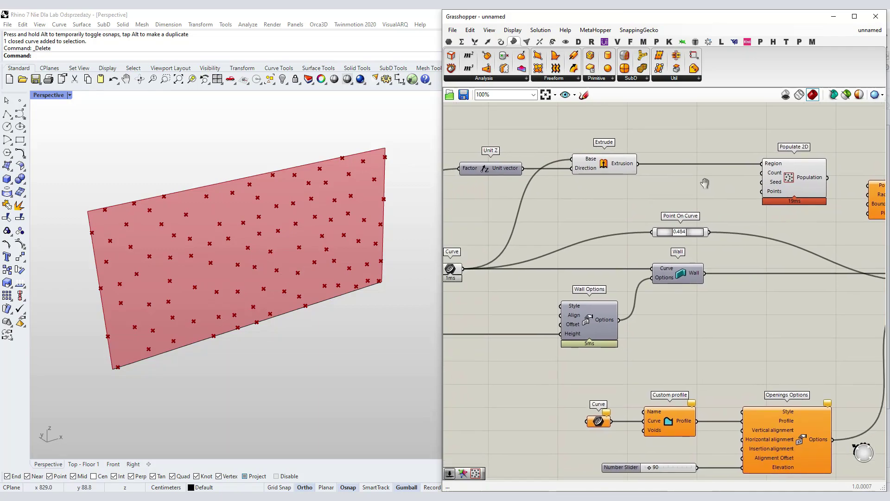
{"action": "double_click", "coordinate": [600, 196]}
{"action": "type", "text": "100"}
{"action": "key", "text": "Return"}
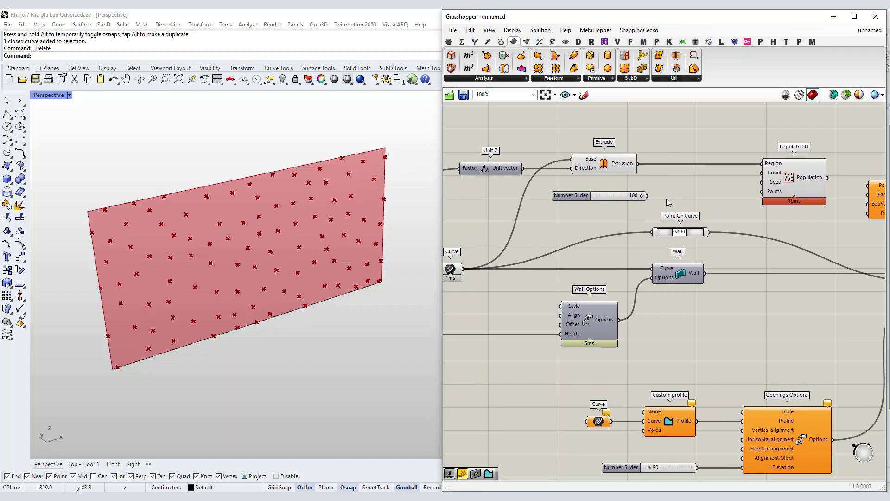
{"action": "left_click_drag", "start_coordinate": [646, 195], "coordinate": [762, 173]}
Rename the point count slider as Ilosc
{"action": "right_click_drag", "start_coordinate": [564, 230], "coordinate": [606, 222]}
{"action": "double_click", "coordinate": [615, 189]}
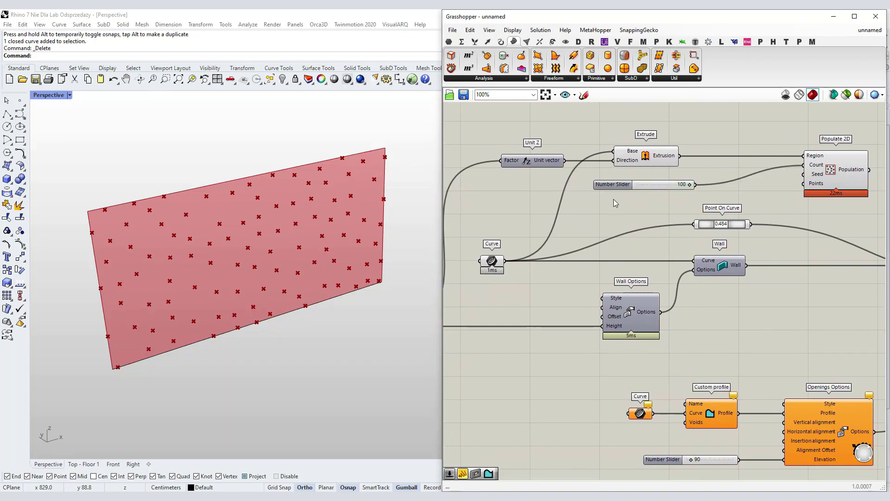
{"action": "right_click", "coordinate": [612, 185]}
{"action": "type", "text": "Ilosc"}
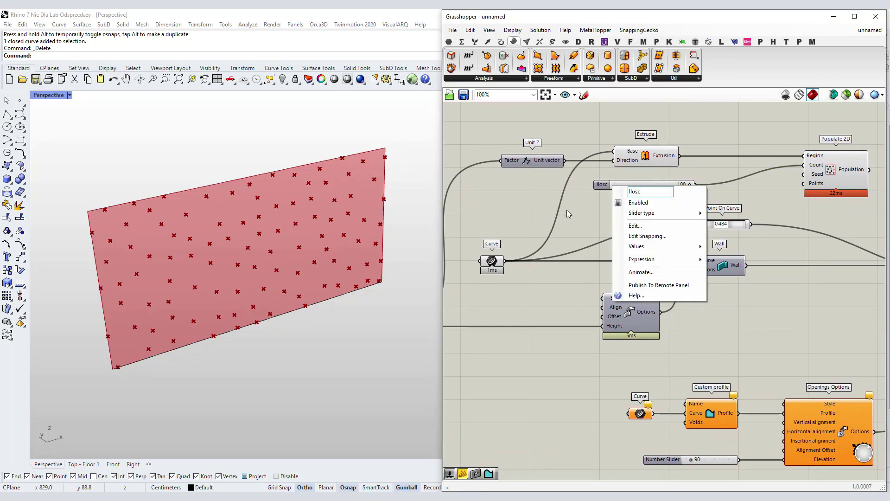
{"action": "key", "text": "Return"}
Reduce the Ilosc slider to 30 points
{"action": "left_click_drag", "start_coordinate": [691, 186], "coordinate": [646, 191]}
{"action": "right_click_drag", "start_coordinate": [647, 198], "coordinate": [615, 203]}
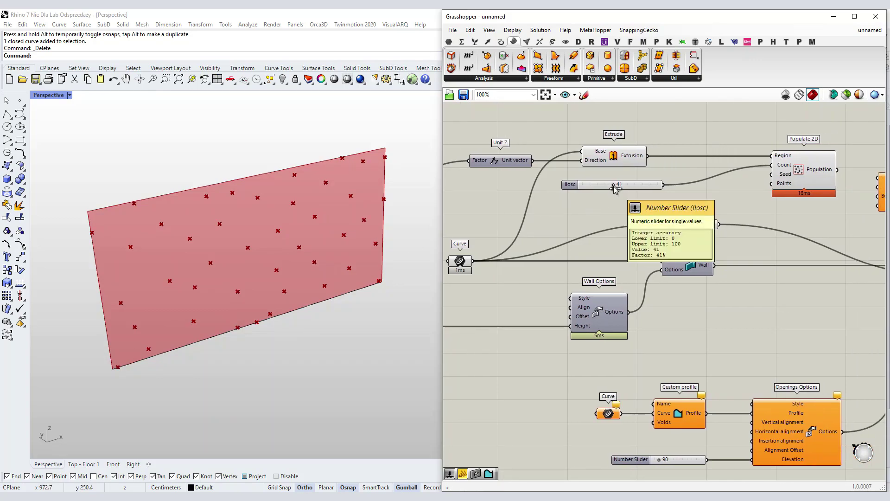
{"action": "left_click_drag", "start_coordinate": [614, 184], "coordinate": [605, 185]}
{"action": "right_click_drag", "start_coordinate": [618, 206], "coordinate": [588, 219]}
{"action": "left_click_drag", "start_coordinate": [620, 200], "coordinate": [610, 200]}
{"action": "left_click", "coordinate": [607, 216]}
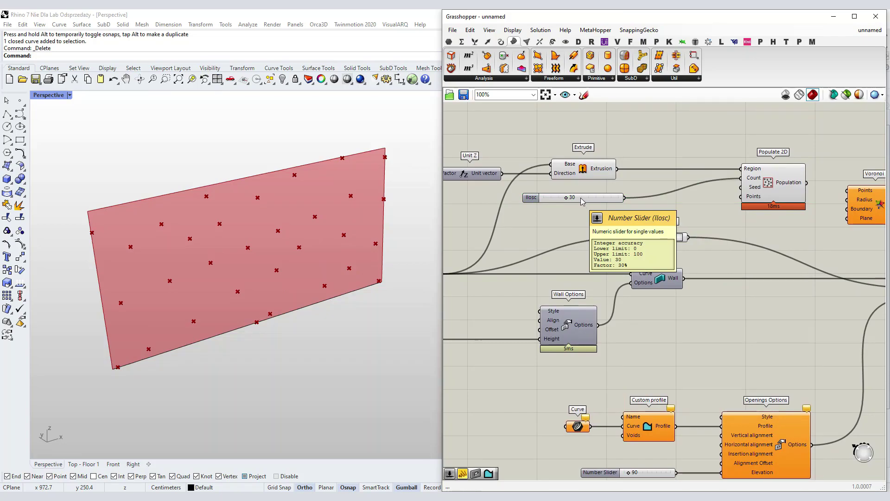
Add a number slider with an upper limit of 1000, connect it to Populate 2D's Seed and set it to 950
{"action": "right_click_drag", "start_coordinate": [695, 211], "coordinate": [693, 190]}
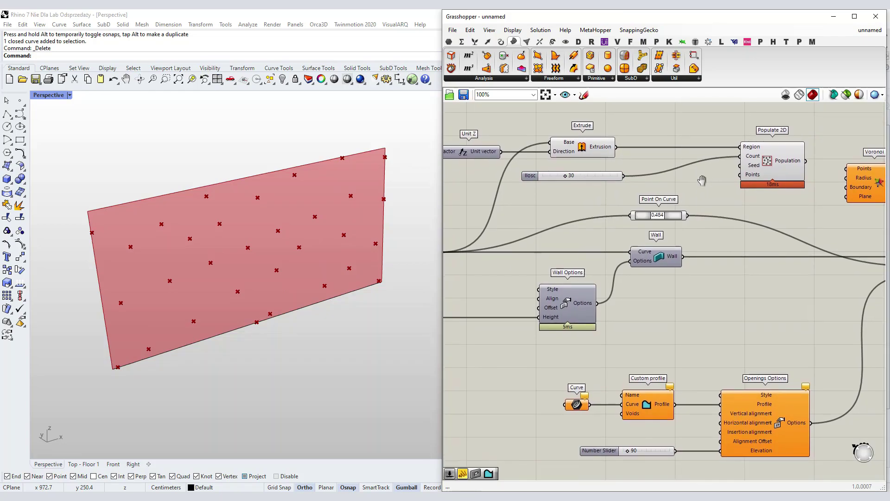
{"action": "double_click", "coordinate": [567, 200]}
{"action": "type", "text": "1000"}
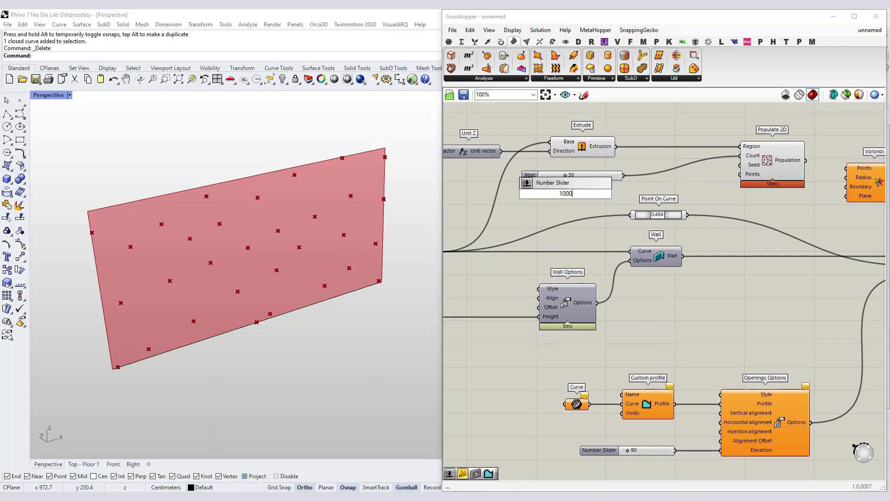
{"action": "key", "text": "Return"}
{"action": "left_click_drag", "start_coordinate": [614, 194], "coordinate": [740, 165]}
{"action": "left_click_drag", "start_coordinate": [586, 199], "coordinate": [615, 194]}
{"action": "left_click", "coordinate": [579, 206]}
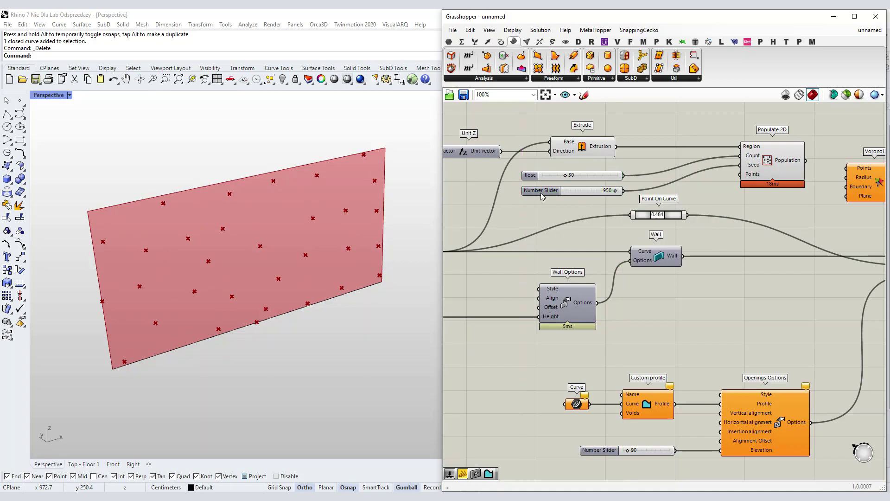
Rename the seed slider as Ziarno
{"action": "right_click", "coordinate": [543, 195]}
{"action": "left_click_drag", "start_coordinate": [601, 197], "coordinate": [557, 199]}
{"action": "type", "text": "Ziarno"}
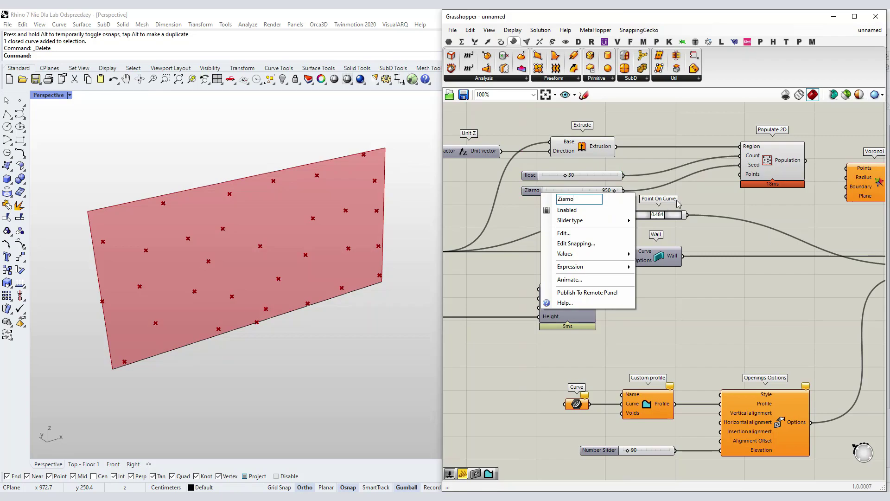
{"action": "left_click", "coordinate": [699, 199]}
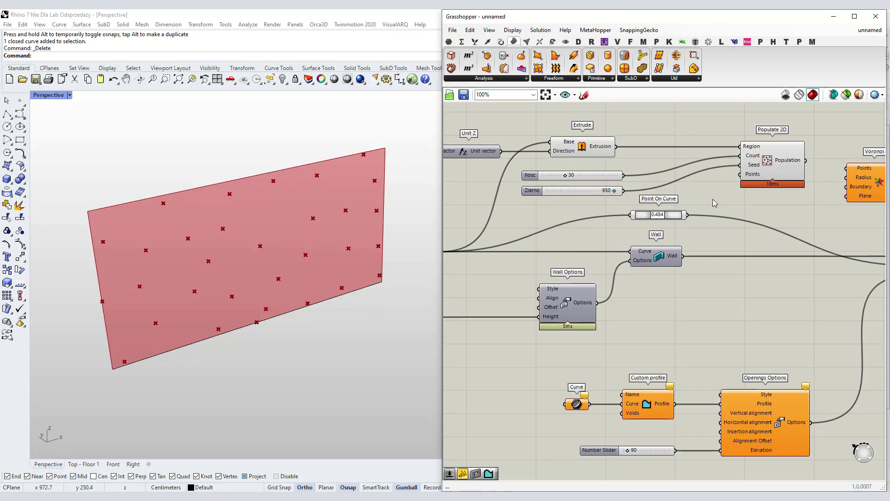
Move Voronoi further from Populate 2D and connect the Population output to Voronoi's Points
{"action": "right_click_drag", "start_coordinate": [797, 189], "coordinate": [627, 203]}
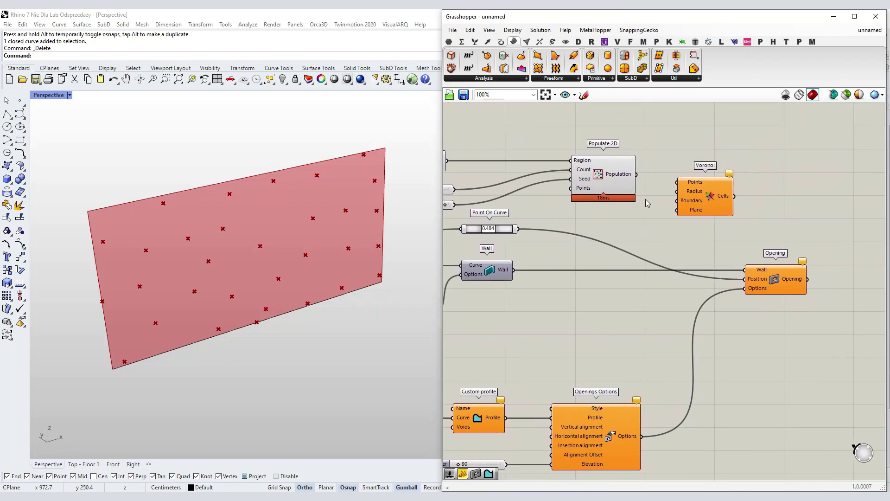
{"action": "left_click_drag", "start_coordinate": [706, 206], "coordinate": [729, 190]}
{"action": "left_click", "coordinate": [664, 211]}
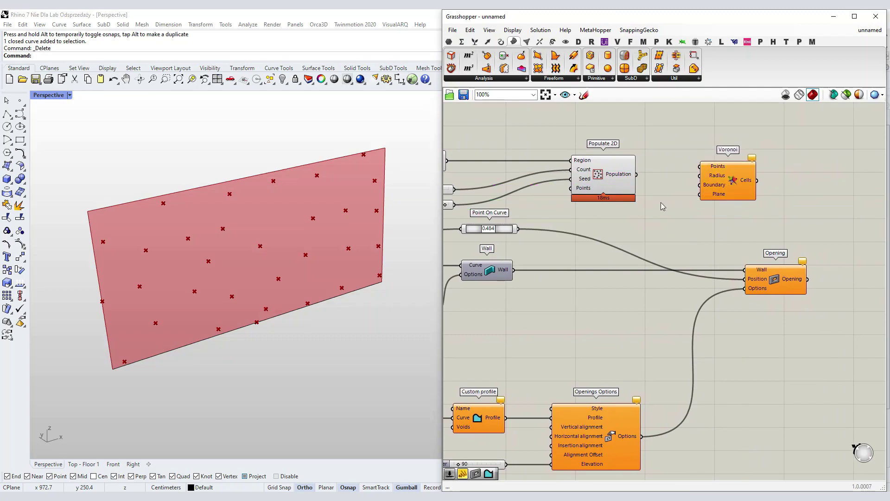
{"action": "left_click_drag", "start_coordinate": [637, 174], "coordinate": [732, 186]}
{"action": "left_click", "coordinate": [712, 144]}
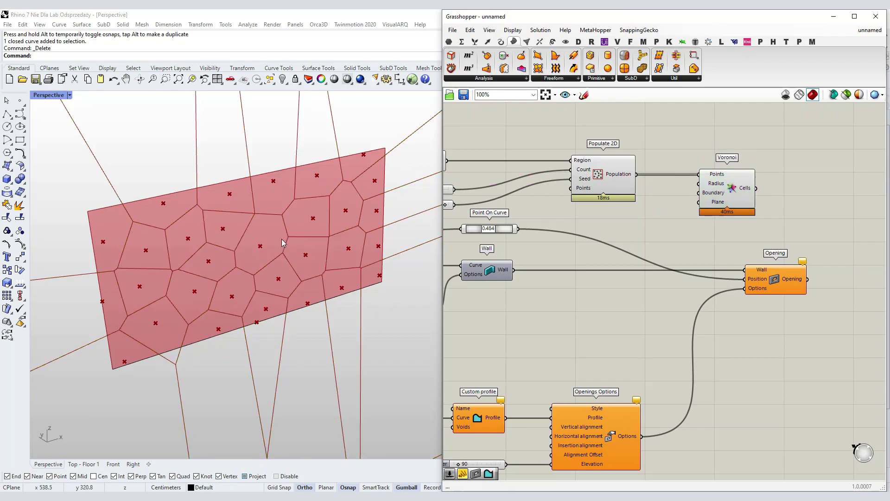
Examine how the Voronoi cells and their outer boundary compare with the wall surface in the Perspective view
{"action": "scroll", "coordinate": [267, 235], "scroll_direction": "down", "scroll_amount": 3}
{"action": "scroll", "coordinate": [288, 251], "scroll_direction": "up", "scroll_amount": 2}
{"action": "scroll", "coordinate": [302, 258], "scroll_direction": "down", "scroll_amount": 3}
{"action": "scroll", "coordinate": [297, 248], "scroll_direction": "up", "scroll_amount": 2}
{"action": "scroll", "coordinate": [294, 241], "scroll_direction": "down", "scroll_amount": 4}
{"action": "scroll", "coordinate": [292, 238], "scroll_direction": "up", "scroll_amount": 3}
{"action": "scroll", "coordinate": [191, 210], "scroll_direction": "down", "scroll_amount": 2}
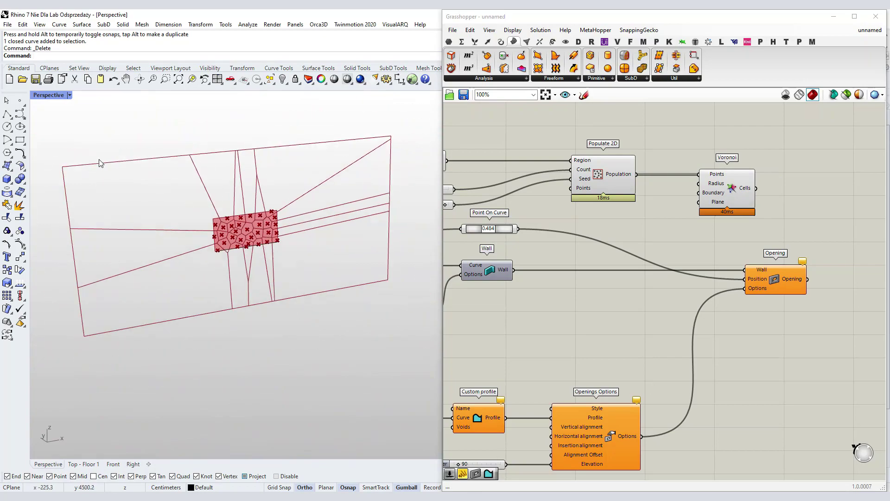
{"action": "scroll", "coordinate": [256, 226], "scroll_direction": "up", "scroll_amount": 6}
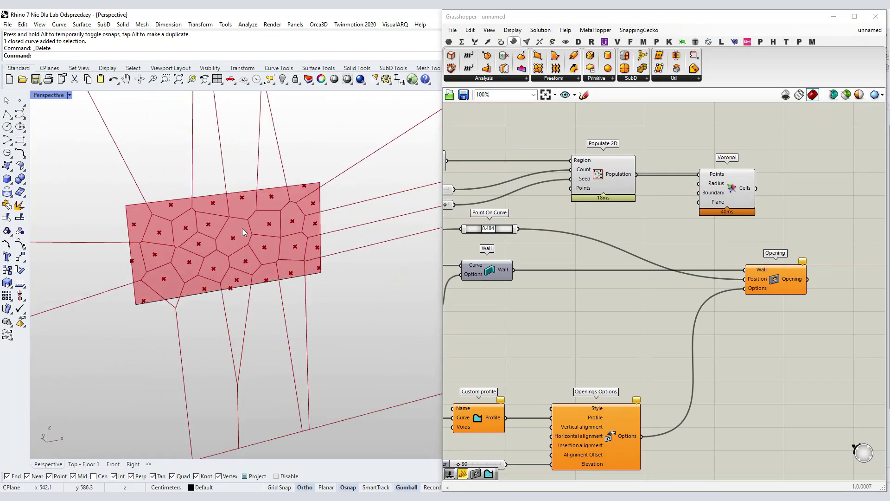
{"action": "right_click_drag", "start_coordinate": [652, 222], "coordinate": [660, 203]}
{"action": "scroll", "coordinate": [660, 202], "scroll_direction": "down", "scroll_amount": 1}
{"action": "scroll", "coordinate": [587, 196], "scroll_direction": "up", "scroll_amount": 2}
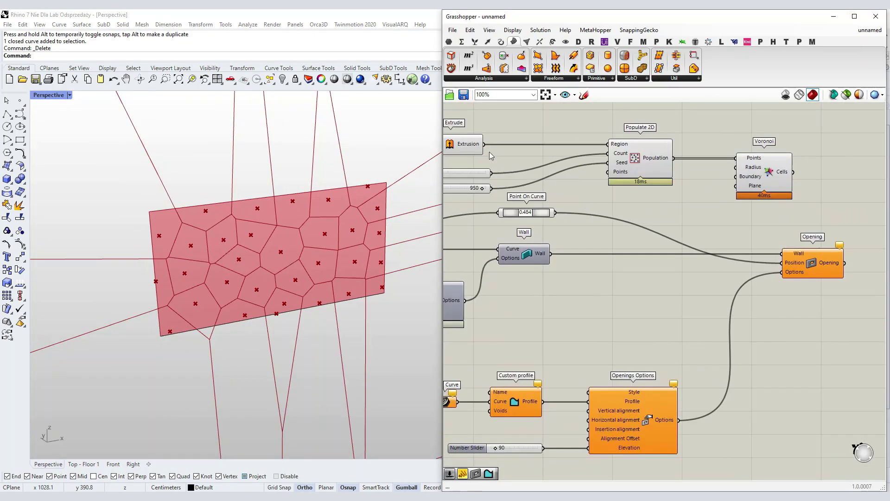
Connect the Extrusion output to Voronoi's Boundary input, routing the wire through a relay below Populate 2D
{"action": "left_click_drag", "start_coordinate": [486, 148], "coordinate": [644, 199]}
{"action": "double_click", "coordinate": [713, 177]}
{"action": "left_click", "coordinate": [704, 229]}
{"action": "left_click_drag", "start_coordinate": [764, 177], "coordinate": [755, 195]}
{"action": "left_click", "coordinate": [739, 140]}
{"action": "scroll", "coordinate": [835, 193], "scroll_direction": "down", "scroll_amount": 2}
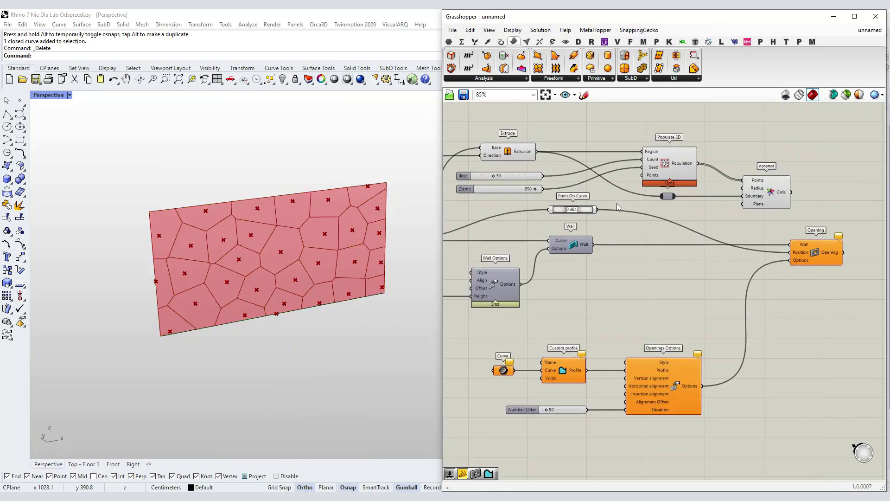
Set the Ilosc slider to 41 and the Ziarno slider to 700
{"action": "right_click_drag", "start_coordinate": [345, 238], "coordinate": [295, 247]}
{"action": "scroll", "coordinate": [482, 188], "scroll_direction": "up", "scroll_amount": 2}
{"action": "mouse_move", "coordinate": [536, 188]}
{"action": "left_mouse_down"}
{"action": "mouse_move", "coordinate": [555, 185]}
{"action": "mouse_move", "coordinate": [524, 185]}
{"action": "mouse_move", "coordinate": [538, 186]}
{"action": "left_mouse_up"}
{"action": "left_click_drag", "start_coordinate": [591, 206], "coordinate": [662, 171]}
Move the Ilosc and Ziarno sliders directly below the wall height slider
{"action": "scroll", "coordinate": [639, 180], "scroll_direction": "down", "scroll_amount": 2}
{"action": "scroll", "coordinate": [673, 172], "scroll_direction": "down", "scroll_amount": 4}
{"action": "scroll", "coordinate": [590, 197], "scroll_direction": "up", "scroll_amount": 2}
{"action": "right_click_drag", "start_coordinate": [590, 197], "coordinate": [651, 182]}
{"action": "left_click_drag", "start_coordinate": [699, 159], "coordinate": [513, 248]}
{"action": "scroll", "coordinate": [529, 270], "scroll_direction": "up", "scroll_amount": 3}
{"action": "left_click", "coordinate": [528, 270]}
{"action": "right_click_drag", "start_coordinate": [527, 271], "coordinate": [503, 292]}
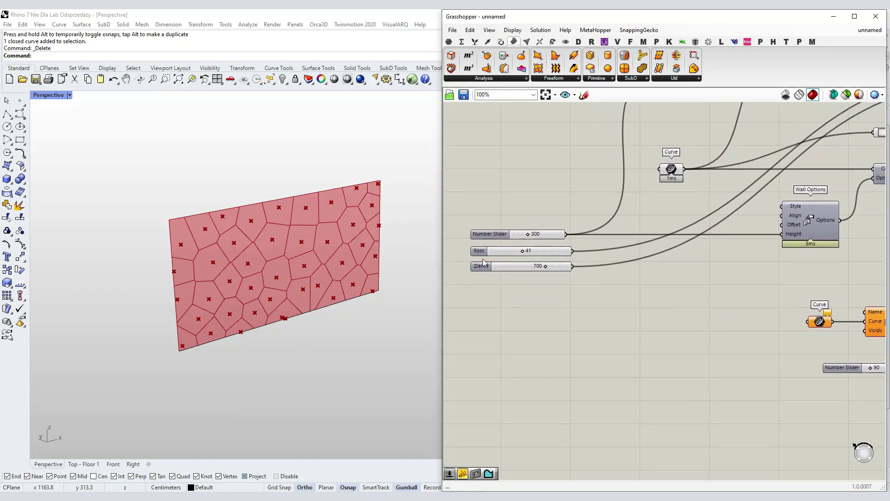
Rename the wall height slider as Wysokosc
{"action": "right_click", "coordinate": [488, 234]}
{"action": "type", "text": "Wysokosc"}
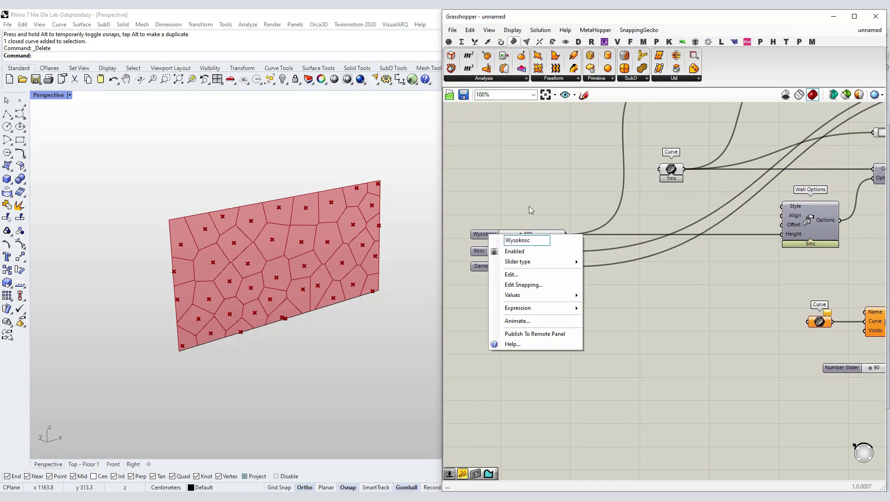
{"action": "left_click", "coordinate": [533, 186]}
Add an Offset Curve component in the free space above Extrude and Populate 2D
{"action": "scroll", "coordinate": [537, 218], "scroll_direction": "down", "scroll_amount": 3}
{"action": "right_click_drag", "start_coordinate": [865, 157], "coordinate": [722, 201]}
{"action": "scroll", "coordinate": [721, 201], "scroll_direction": "up", "scroll_amount": 3}
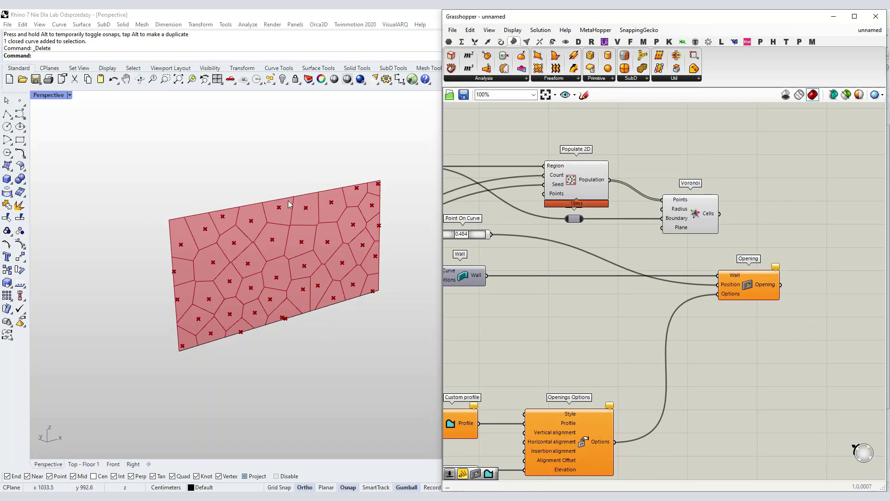
{"action": "right_click_drag", "start_coordinate": [753, 223], "coordinate": [702, 220]}
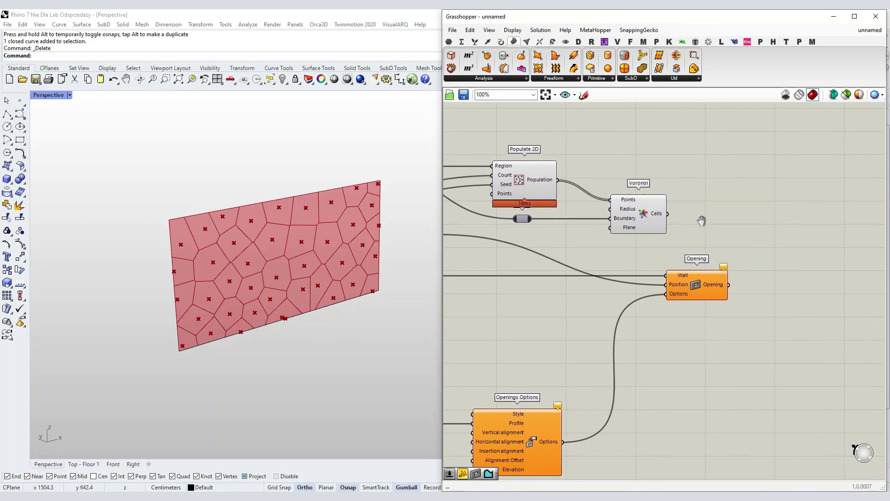
{"action": "right_click_drag", "start_coordinate": [563, 192], "coordinate": [734, 194]}
{"action": "right_click_drag", "start_coordinate": [673, 162], "coordinate": [670, 187]}
{"action": "double_click", "coordinate": [581, 150]}
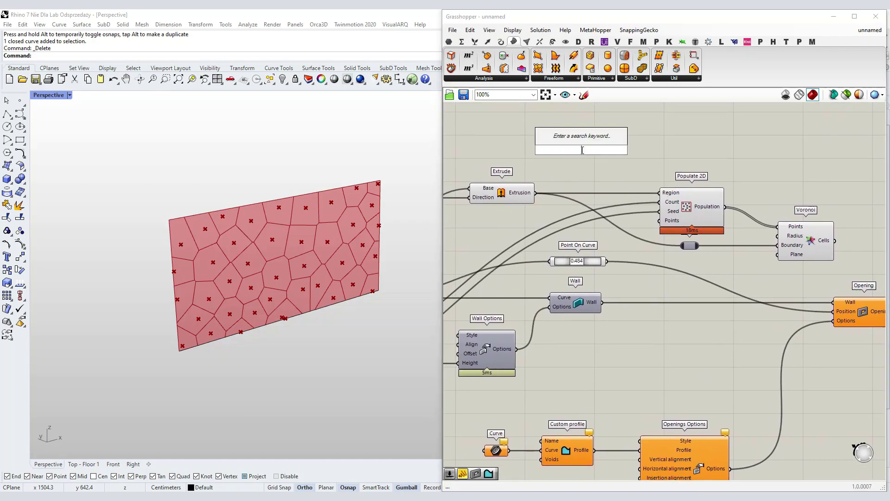
{"action": "type", "text": "ods"}
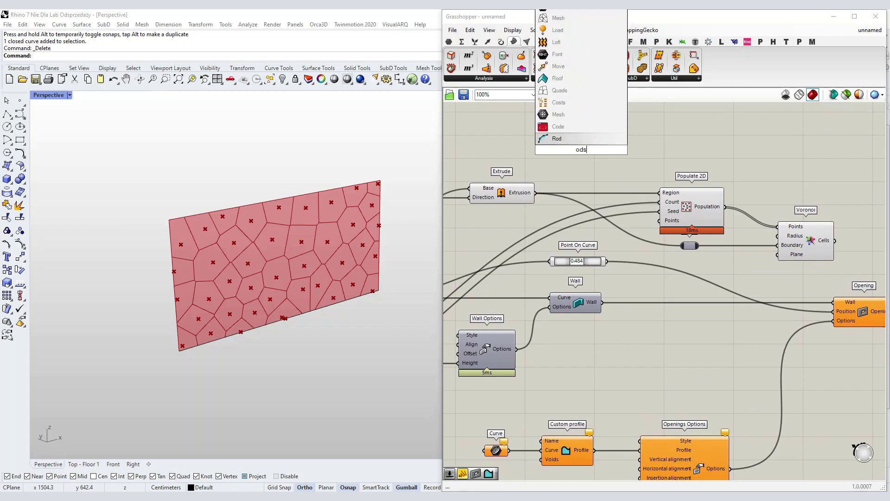
{"action": "key", "text": "BackSpace"}
{"action": "key", "text": "BackSpace"}
{"action": "key", "text": "BackSpace"}
{"action": "type", "text": "offs"}
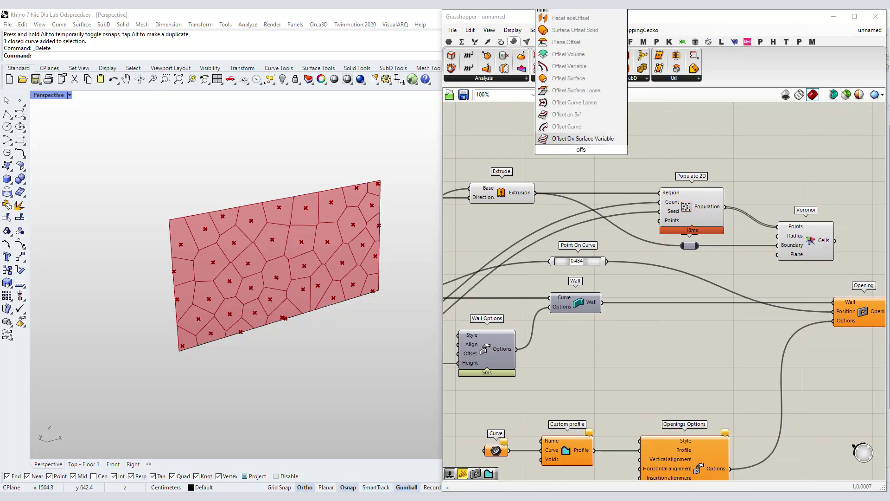
{"action": "left_click", "coordinate": [582, 126]}
{"action": "left_click_drag", "start_coordinate": [586, 154], "coordinate": [610, 149]}
Connect the Extrusion output to Offset Curve's Curve input and widen the gap between Extrude and Populate 2D
{"action": "left_click_drag", "start_coordinate": [536, 192], "coordinate": [578, 131]}
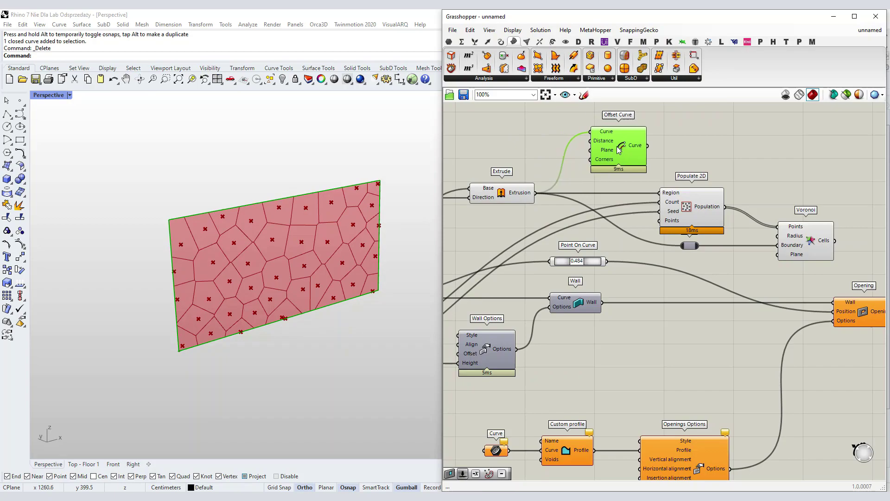
{"action": "scroll", "coordinate": [552, 180], "scroll_direction": "down", "scroll_amount": 2}
{"action": "left_click_drag", "start_coordinate": [589, 340], "coordinate": [630, 341], "text": "alt"}
{"action": "scroll", "coordinate": [624, 152], "scroll_direction": "up", "scroll_amount": 2}
{"action": "left_click_drag", "start_coordinate": [624, 152], "coordinate": [618, 159]}
{"action": "left_click", "coordinate": [563, 139]}
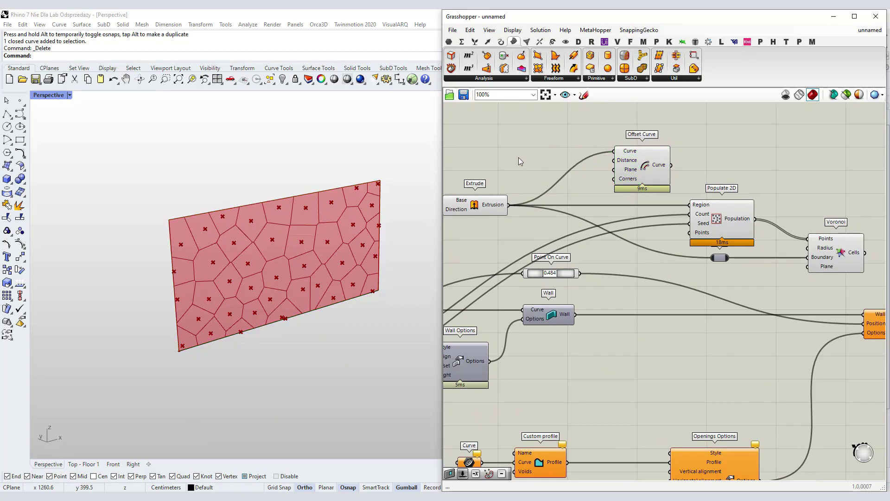
Add a number slider with an upper limit of 100, connect it to Offset Curve's Distance and set it to 62
{"action": "double_click", "coordinate": [519, 157]}
{"action": "type", "text": "100"}
{"action": "key", "text": "Return"}
{"action": "left_click_drag", "start_coordinate": [567, 157], "coordinate": [614, 160]}
{"action": "mouse_move", "coordinate": [528, 161]}
{"action": "left_mouse_down"}
{"action": "mouse_move", "coordinate": [554, 162]}
{"action": "mouse_move", "coordinate": [539, 160]}
{"action": "left_mouse_up"}
{"action": "right_click_drag", "start_coordinate": [418, 206], "coordinate": [255, 218]}
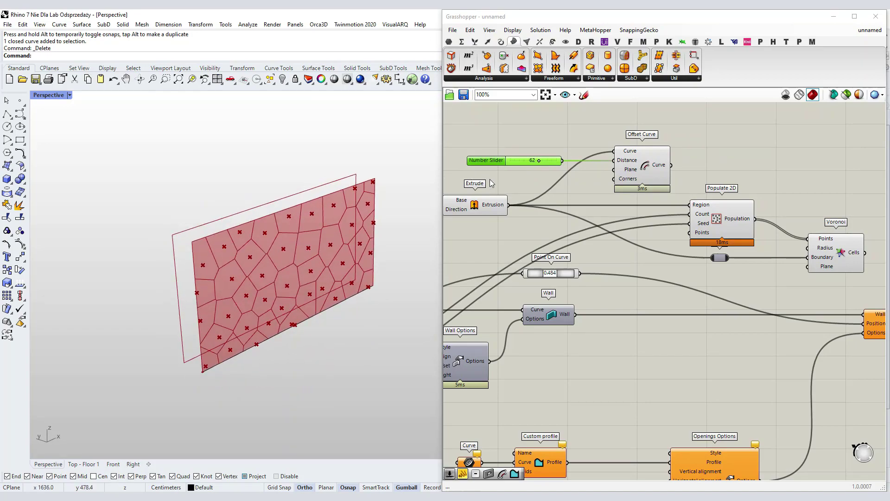
{"action": "right_click_drag", "start_coordinate": [486, 182], "coordinate": [574, 168]}
{"action": "left_click_drag", "start_coordinate": [552, 164], "coordinate": [511, 166]}
{"action": "left_click", "coordinate": [591, 150]}
{"action": "scroll", "coordinate": [673, 153], "scroll_direction": "up", "scroll_amount": 1}
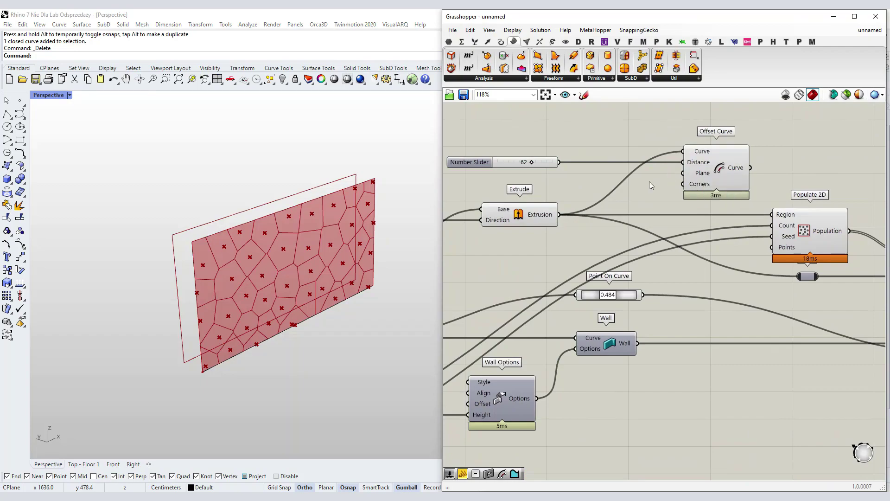
Connect the Extrusion output to Offset Curve's Plane input and set the distance slider to 25
{"action": "mouse_move", "coordinate": [704, 175]}
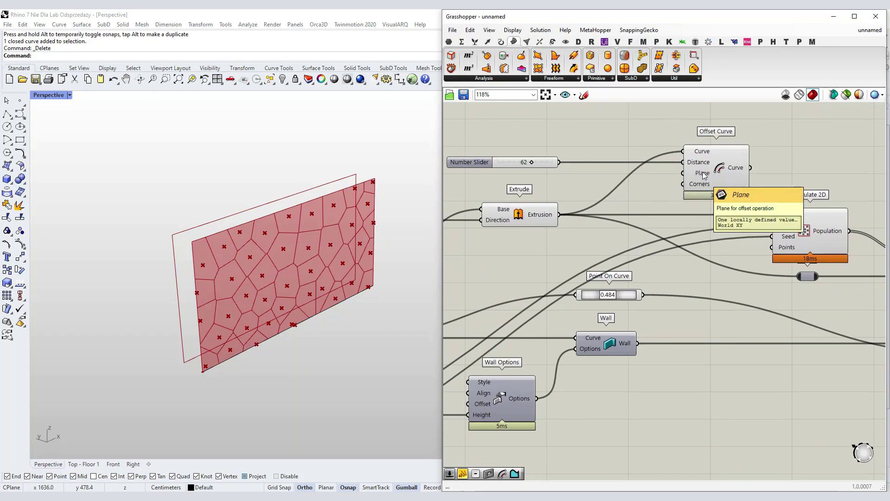
{"action": "left_click_drag", "start_coordinate": [560, 214], "coordinate": [677, 175]}
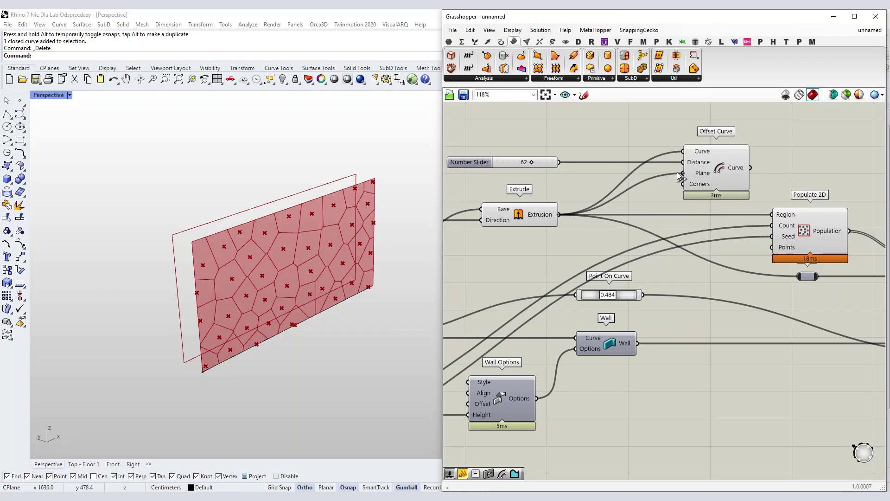
{"action": "mouse_move", "coordinate": [329, 242]}
{"action": "right_mouse_down"}
{"action": "mouse_move", "coordinate": [398, 228]}
{"action": "mouse_move", "coordinate": [320, 241]}
{"action": "mouse_move", "coordinate": [334, 239]}
{"action": "right_mouse_up"}
{"action": "mouse_move", "coordinate": [533, 165]}
{"action": "left_click_drag", "start_coordinate": [533, 165], "coordinate": [513, 175]}
{"action": "right_click_drag", "start_coordinate": [638, 172], "coordinate": [658, 172]}
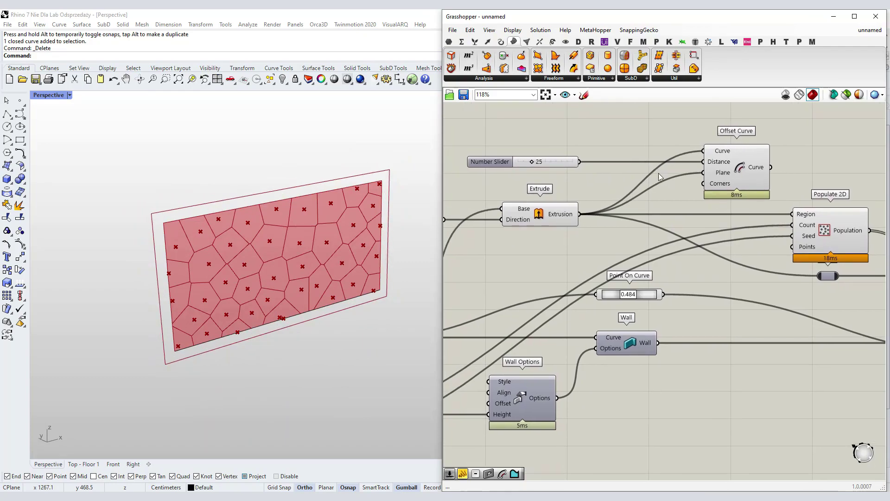
Apply the expression -x to Offset Curve's Distance input and set the distance slider to 24
{"action": "right_click", "coordinate": [718, 165]}
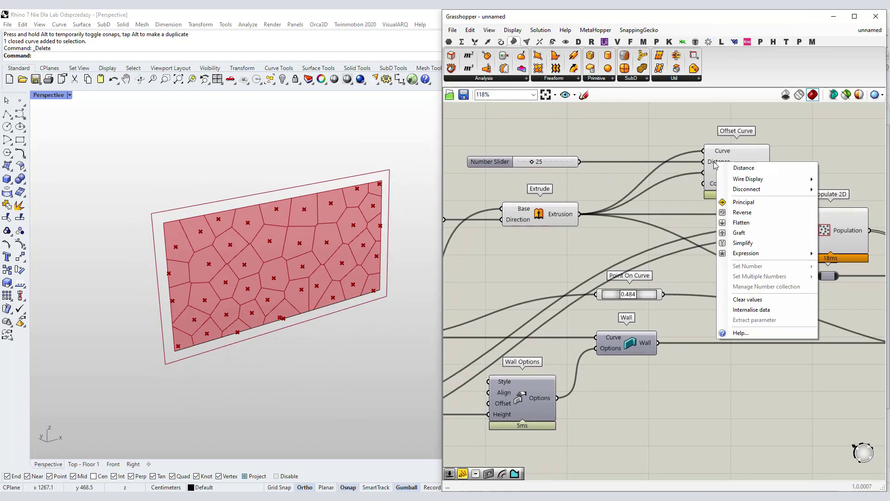
{"action": "mouse_move", "coordinate": [748, 257]}
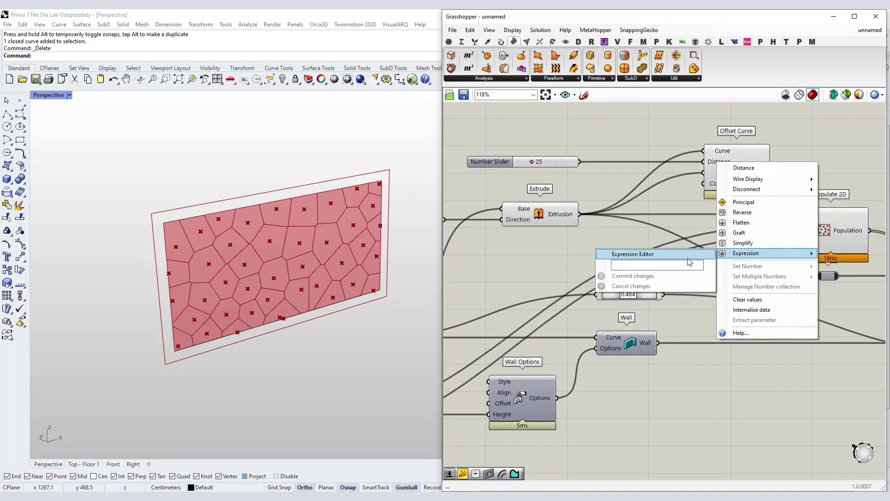
{"action": "left_click", "coordinate": [666, 265]}
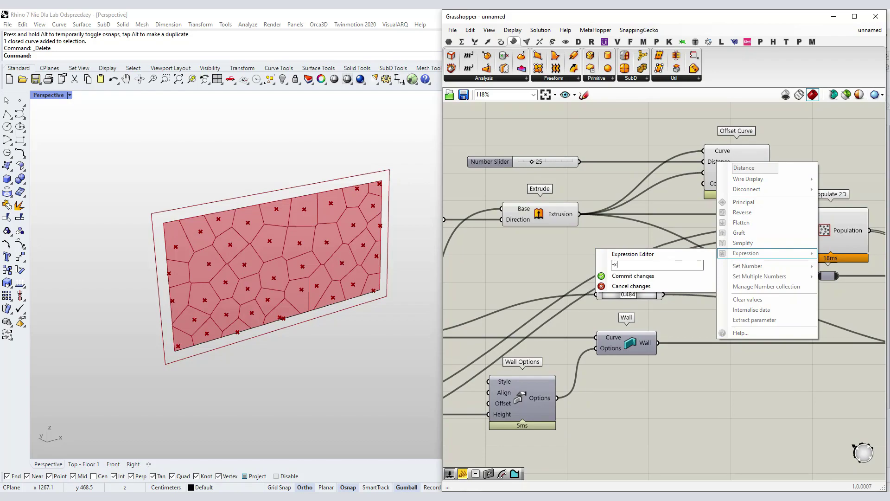
{"action": "left_click", "coordinate": [626, 278]}
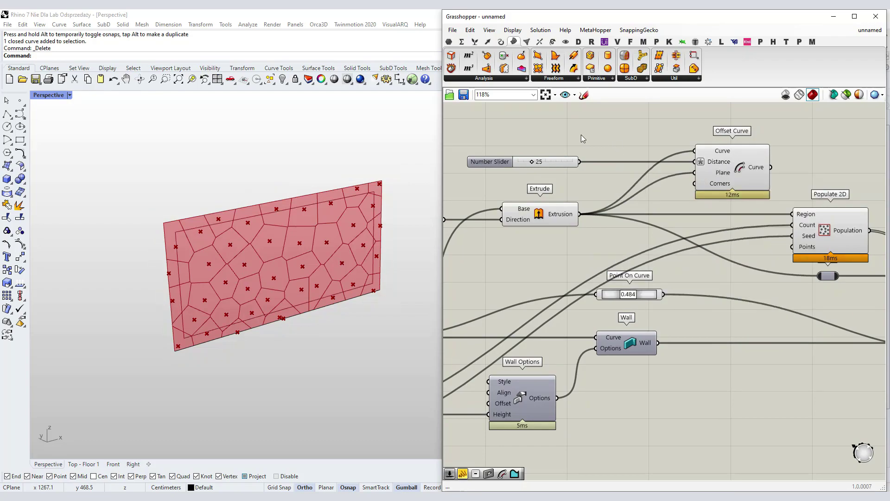
{"action": "left_click_drag", "start_coordinate": [532, 166], "coordinate": [533, 170]}
Make room after Offset Curve and connect its Curve output to Populate 2D's Region in place of the extrusion
{"action": "right_click_drag", "start_coordinate": [629, 172], "coordinate": [555, 168]}
{"action": "scroll", "coordinate": [658, 183], "scroll_direction": "down", "scroll_amount": 3}
{"action": "scroll", "coordinate": [765, 185], "scroll_direction": "up", "scroll_amount": 2}
{"action": "left_click_drag", "start_coordinate": [611, 321], "coordinate": [648, 320], "text": "alt"}
{"action": "right_click_drag", "start_coordinate": [632, 168], "coordinate": [685, 201]}
{"action": "left_click_drag", "start_coordinate": [656, 182], "coordinate": [709, 222]}
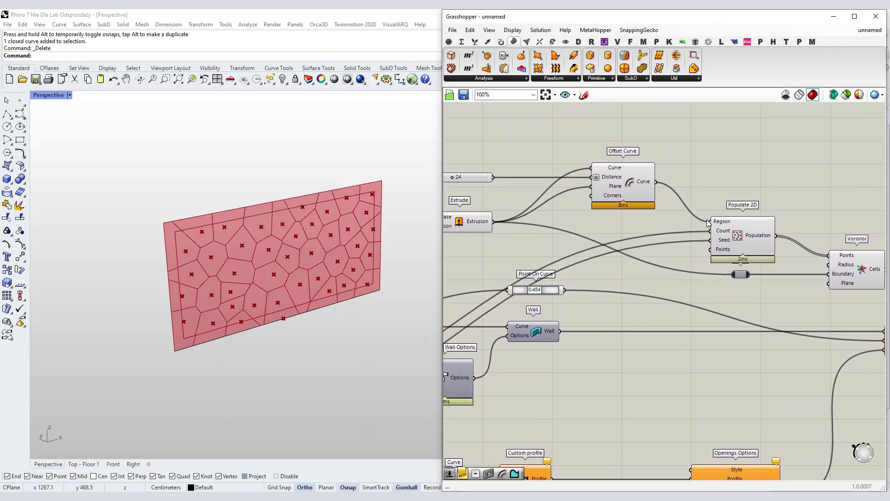
Move Voronoi up level with Offset Curve and connect Offset Curve's output to Voronoi's Boundary in place of the relay
{"action": "right_click_drag", "start_coordinate": [767, 182], "coordinate": [705, 171]}
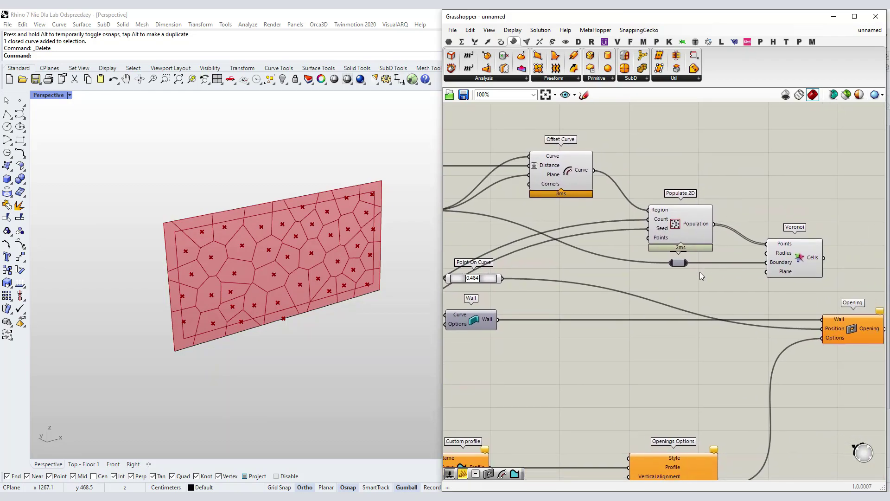
{"action": "right_click_drag", "start_coordinate": [678, 291], "coordinate": [721, 282]}
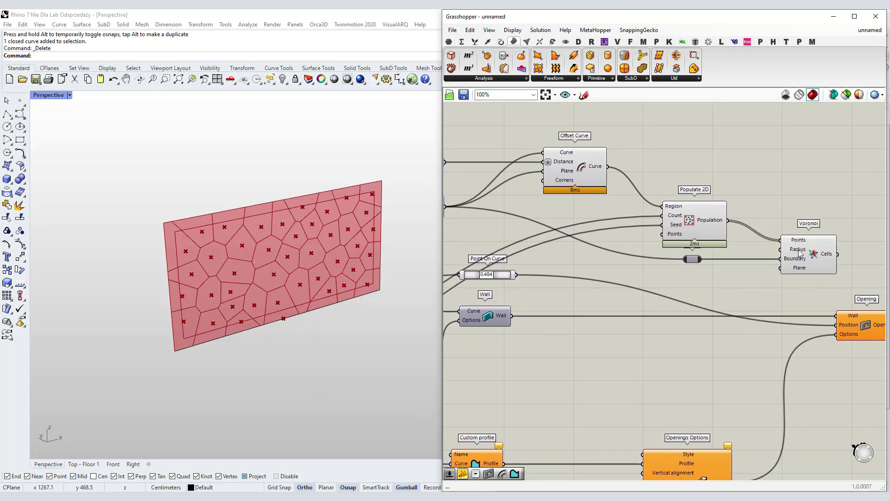
{"action": "left_click_drag", "start_coordinate": [811, 268], "coordinate": [811, 180]}
{"action": "left_click", "coordinate": [665, 171]}
{"action": "left_click_drag", "start_coordinate": [608, 166], "coordinate": [781, 171]}
{"action": "left_click", "coordinate": [804, 173]}
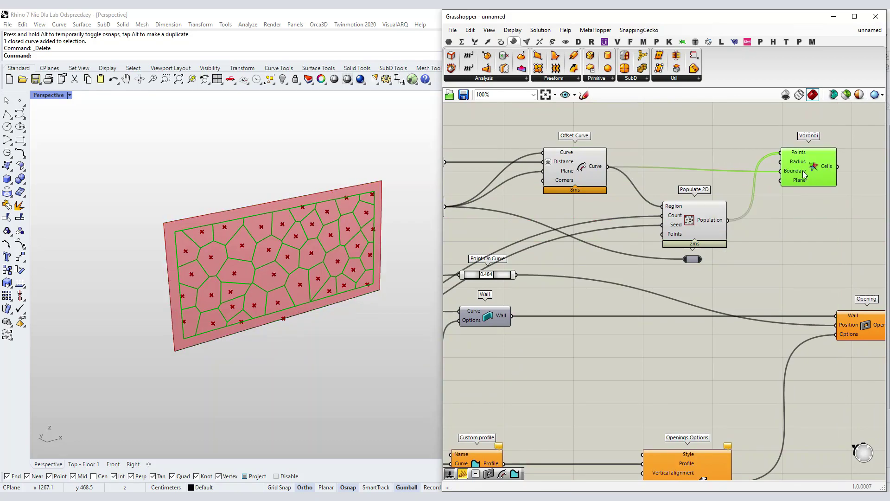
{"action": "left_click", "coordinate": [791, 216]}
{"action": "scroll", "coordinate": [702, 210], "scroll_direction": "down", "scroll_amount": 1}
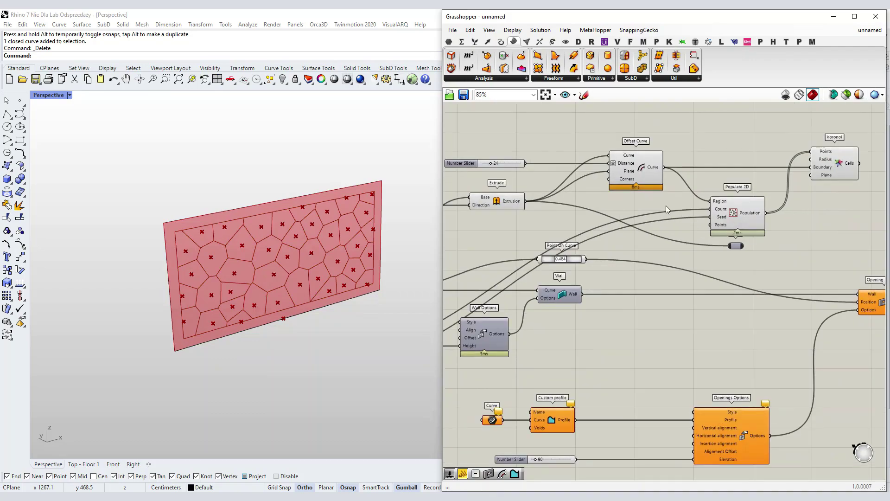
Set the distance slider of the wall outline's Offset Curve to 28
{"action": "right_click_drag", "start_coordinate": [643, 171], "coordinate": [695, 169]}
{"action": "scroll", "coordinate": [569, 158], "scroll_direction": "up", "scroll_amount": 2}
{"action": "left_click", "coordinate": [564, 166]}
{"action": "mouse_move", "coordinate": [564, 166]}
{"action": "left_mouse_down"}
{"action": "mouse_move", "coordinate": [573, 168]}
{"action": "mouse_move", "coordinate": [566, 167]}
{"action": "left_mouse_up"}
{"action": "left_click", "coordinate": [629, 191]}
Examine the Voronoi component and its cells inside the offset wall boundary in the Perspective view
{"action": "right_click_drag", "start_coordinate": [730, 200], "coordinate": [599, 196]}
{"action": "scroll", "coordinate": [650, 222], "scroll_direction": "down", "scroll_amount": 3}
{"action": "right_click_drag", "start_coordinate": [778, 227], "coordinate": [684, 230]}
{"action": "scroll", "coordinate": [683, 182], "scroll_direction": "up", "scroll_amount": 3}
{"action": "left_click", "coordinate": [664, 181]}
{"action": "left_click", "coordinate": [630, 232]}
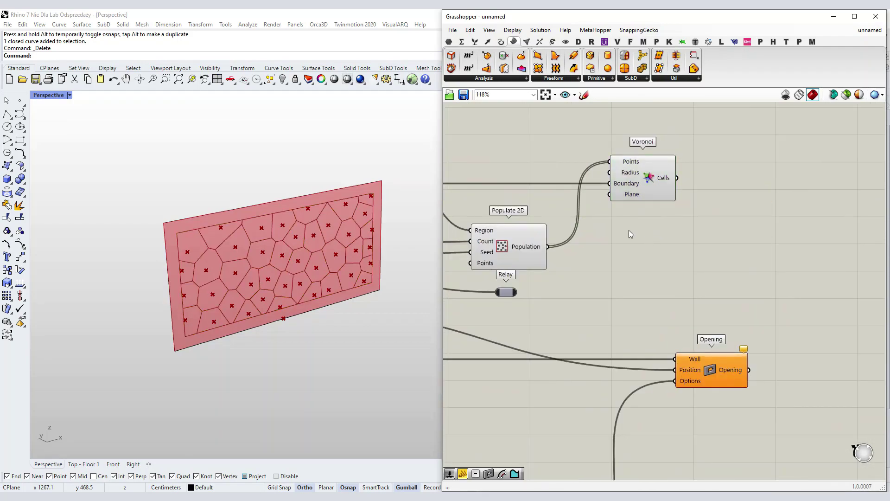
{"action": "scroll", "coordinate": [316, 242], "scroll_direction": "up", "scroll_amount": 4}
{"action": "scroll", "coordinate": [302, 224], "scroll_direction": "down", "scroll_amount": 2}
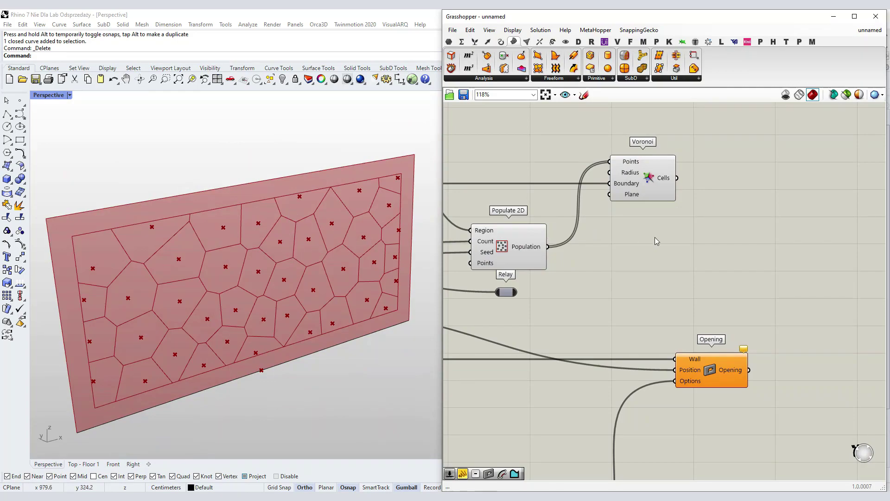
{"action": "scroll", "coordinate": [657, 240], "scroll_direction": "down", "scroll_amount": 2}
{"action": "left_click", "coordinate": [656, 184]}
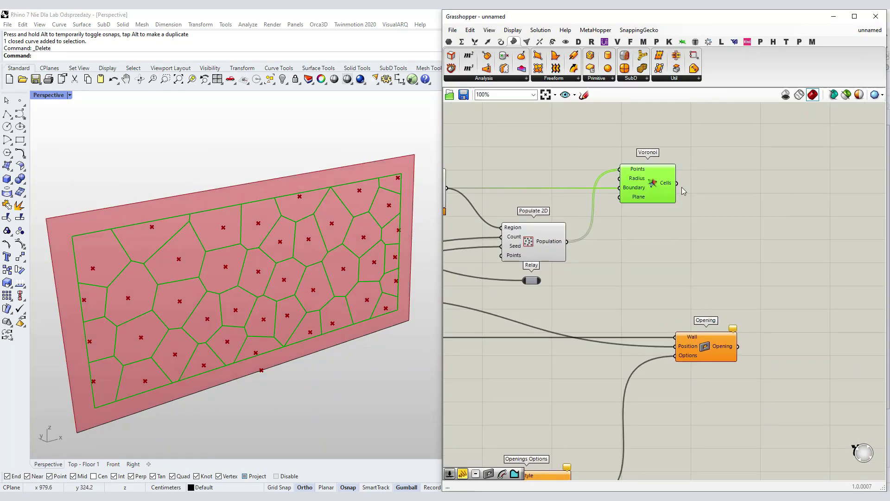
Duplicate Offset Curve together with its distance slider and place the copies above and beyond Voronoi
{"action": "scroll", "coordinate": [682, 188], "scroll_direction": "down", "scroll_amount": 4}
{"action": "scroll", "coordinate": [534, 196], "scroll_direction": "up", "scroll_amount": 2}
{"action": "right_click_drag", "start_coordinate": [534, 197], "coordinate": [671, 187]}
{"action": "scroll", "coordinate": [624, 191], "scroll_direction": "up", "scroll_amount": 1}
{"action": "right_click_drag", "start_coordinate": [764, 194], "coordinate": [670, 194]}
{"action": "left_click", "coordinate": [584, 188]}
{"action": "mouse_move", "coordinate": [585, 224]}
{"action": "right_mouse_down"}
{"action": "mouse_move", "coordinate": [678, 223]}
{"action": "mouse_move", "coordinate": [622, 198]}
{"action": "mouse_move", "coordinate": [585, 212]}
{"action": "right_mouse_up"}
{"action": "left_click", "coordinate": [509, 189], "text": "shift"}
{"action": "left_click_drag", "start_coordinate": [585, 211], "coordinate": [812, 144], "text": "alt"}
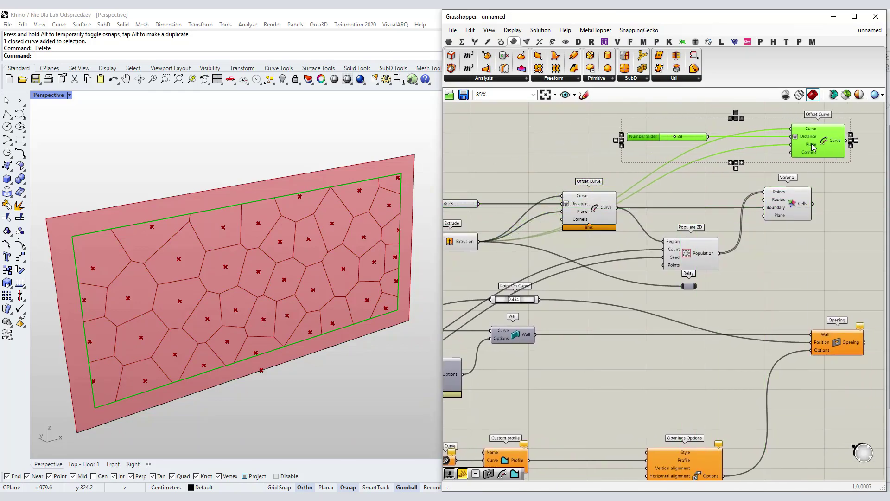
{"action": "right_click_drag", "start_coordinate": [812, 147], "coordinate": [670, 165]}
{"action": "left_click_drag", "start_coordinate": [679, 163], "coordinate": [725, 180]}
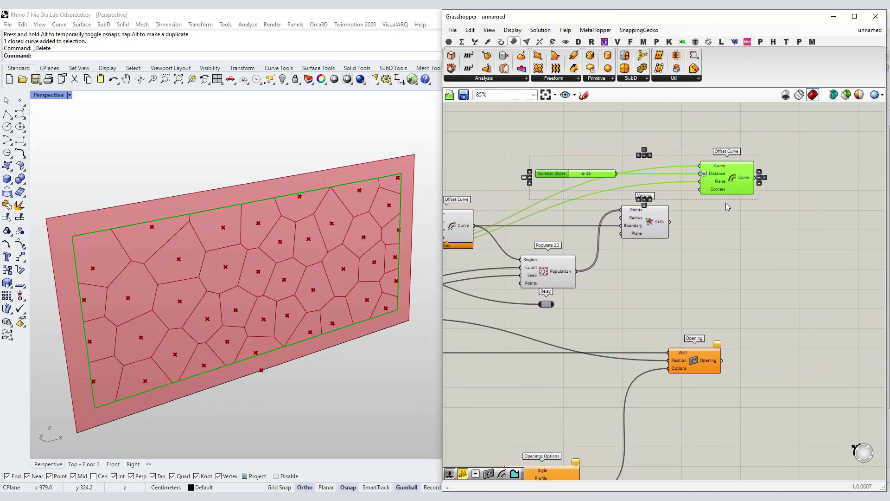
{"action": "left_click", "coordinate": [728, 200]}
Connect Voronoi's Cells output to the duplicated Offset Curve's Curve input and set its distance slider to 6
{"action": "scroll", "coordinate": [694, 177], "scroll_direction": "up", "scroll_amount": 1}
{"action": "left_click_drag", "start_coordinate": [666, 230], "coordinate": [701, 165]}
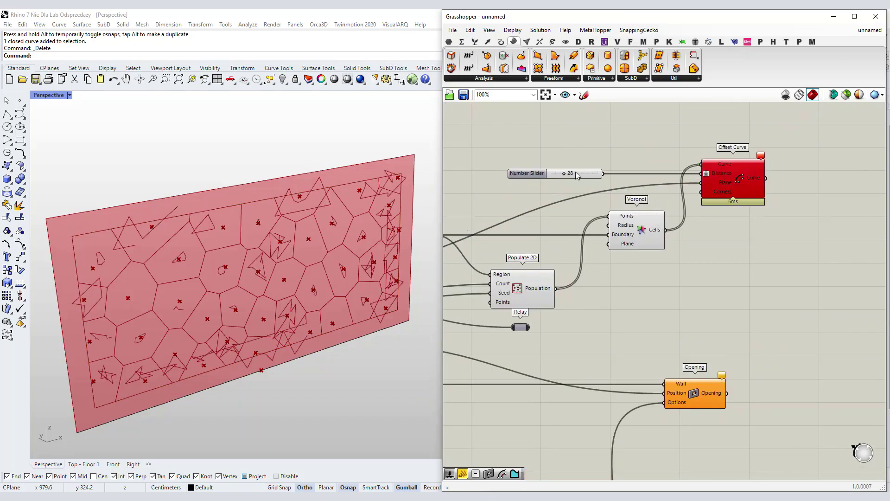
{"action": "left_click_drag", "start_coordinate": [563, 174], "coordinate": [551, 176]}
Limit the cell offset's distance slider to a maximum of 10 and adjust its value to 6
{"action": "right_click_drag", "start_coordinate": [555, 210], "coordinate": [581, 204]}
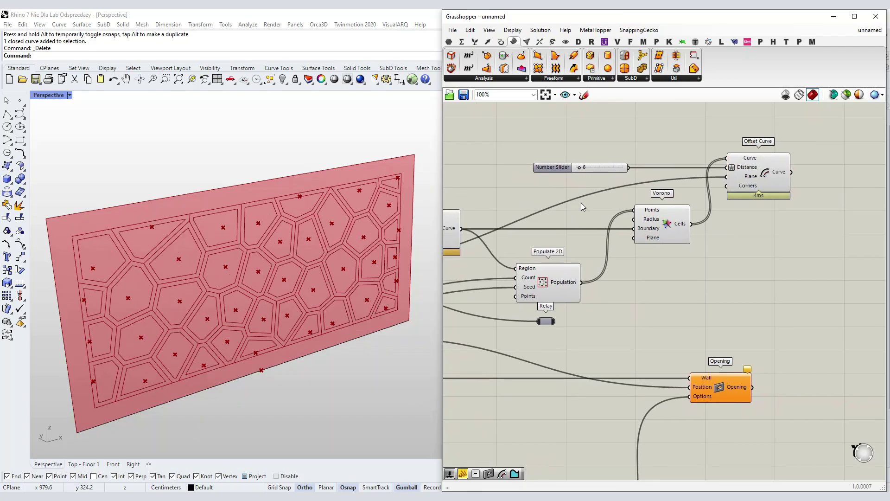
{"action": "double_click", "coordinate": [555, 168]}
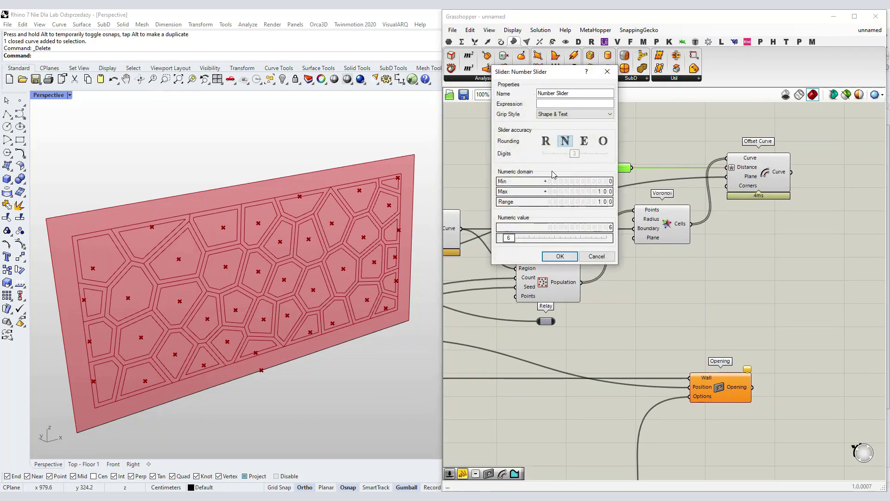
{"action": "double_click", "coordinate": [585, 197]}
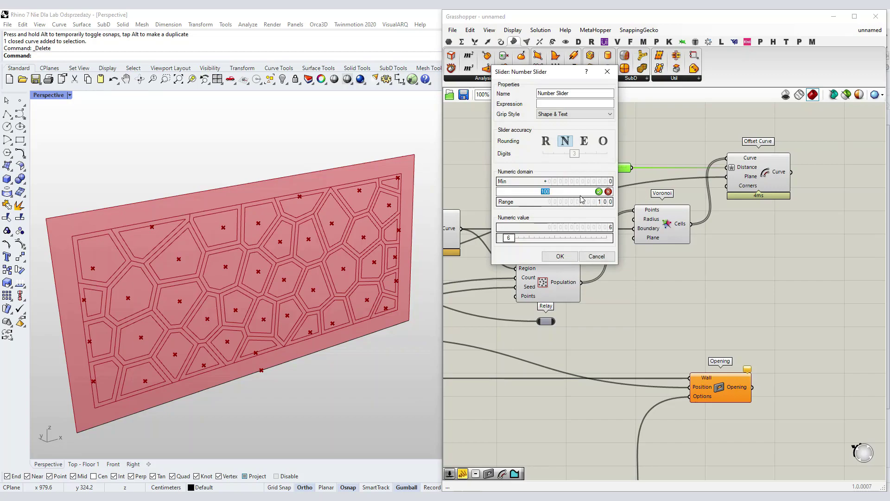
{"action": "left_click", "coordinate": [598, 192]}
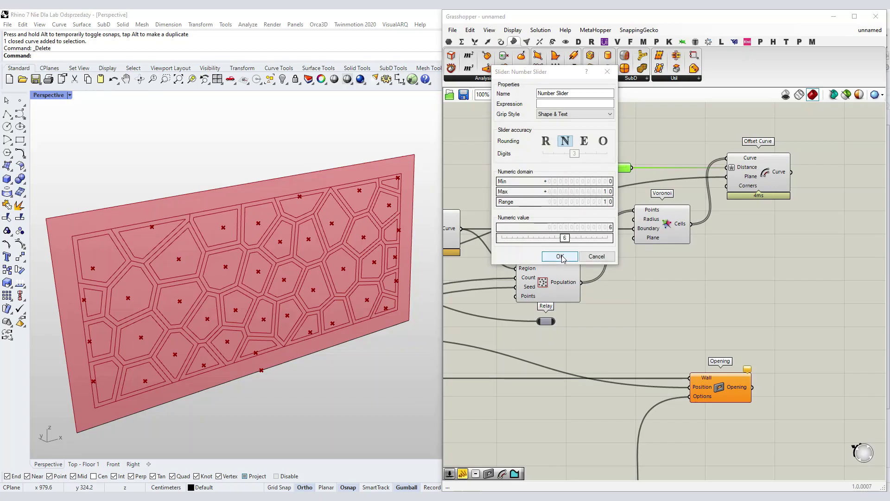
{"action": "left_click", "coordinate": [561, 256]}
{"action": "mouse_move", "coordinate": [607, 170]}
{"action": "left_mouse_down"}
{"action": "mouse_move", "coordinate": [615, 172]}
{"action": "mouse_move", "coordinate": [607, 174]}
{"action": "left_mouse_up"}
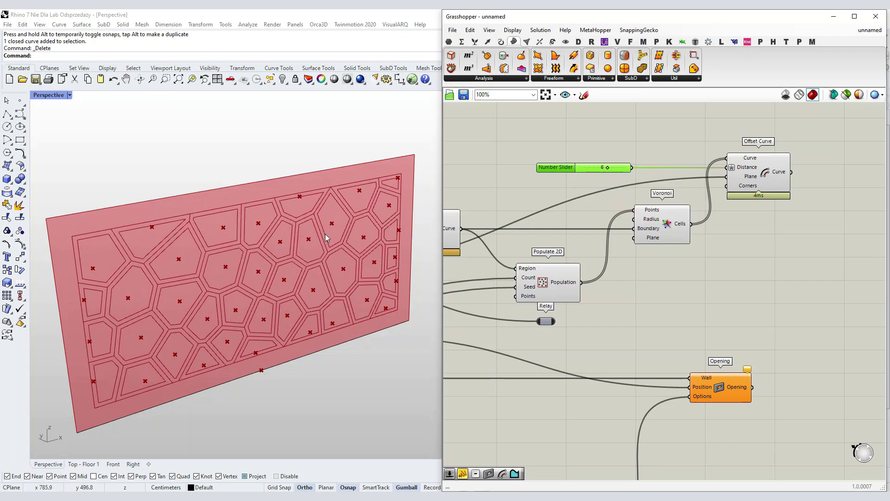
Turn off the Voronoi component's preview and highlight the cell Offset Curve's result
{"action": "right_click_drag", "start_coordinate": [694, 200], "coordinate": [744, 171]}
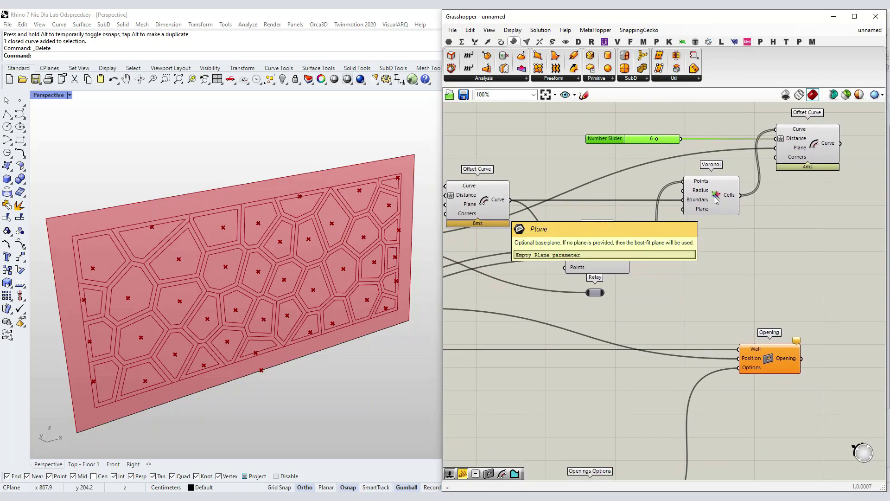
{"action": "left_click_drag", "start_coordinate": [736, 166], "coordinate": [514, 293]}
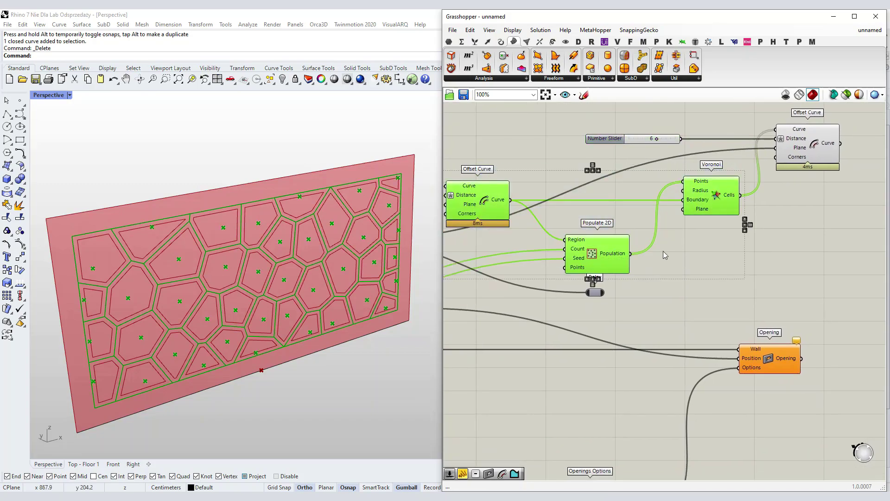
{"action": "right_click", "coordinate": [711, 196]}
{"action": "left_click", "coordinate": [698, 243]}
{"action": "right_click", "coordinate": [717, 190]}
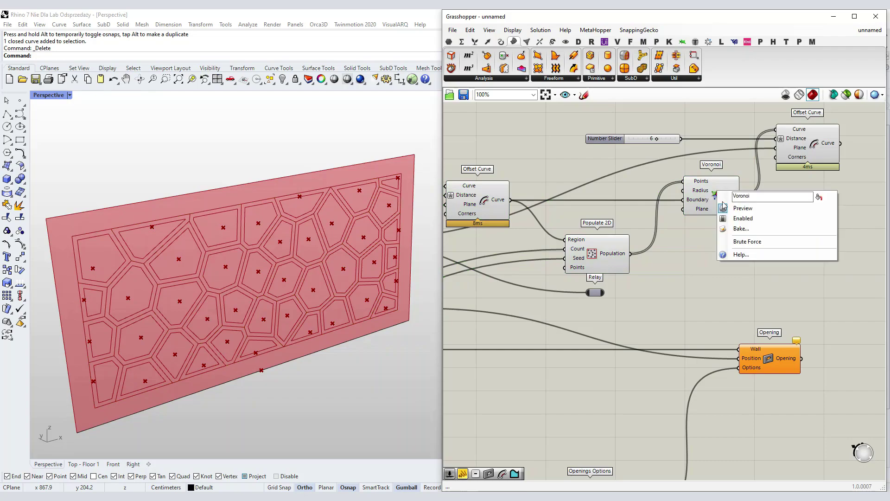
{"action": "left_click", "coordinate": [732, 210]}
{"action": "scroll", "coordinate": [705, 204], "scroll_direction": "down", "scroll_amount": 3}
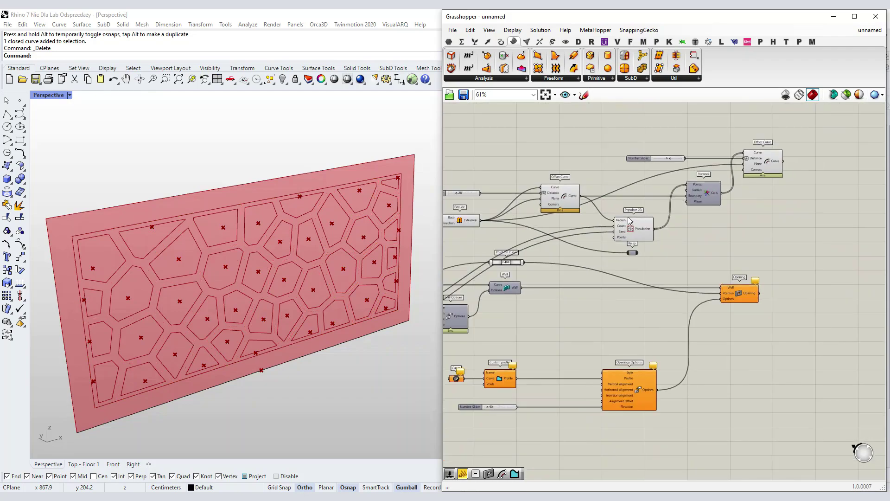
{"action": "right_click_drag", "start_coordinate": [595, 213], "coordinate": [542, 219]}
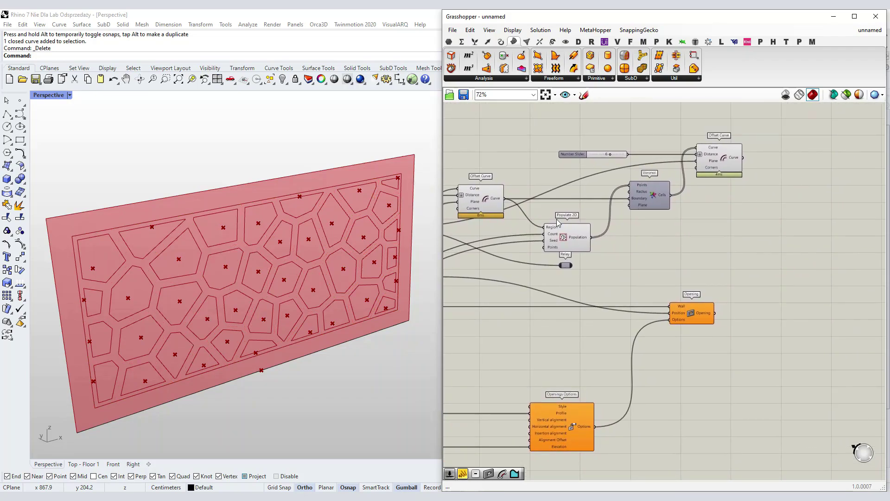
{"action": "right_click_drag", "start_coordinate": [739, 188], "coordinate": [679, 188]}
{"action": "left_click_drag", "start_coordinate": [663, 164], "coordinate": [680, 164]}
{"action": "left_click", "coordinate": [690, 205]}
{"action": "left_click", "coordinate": [679, 159]}
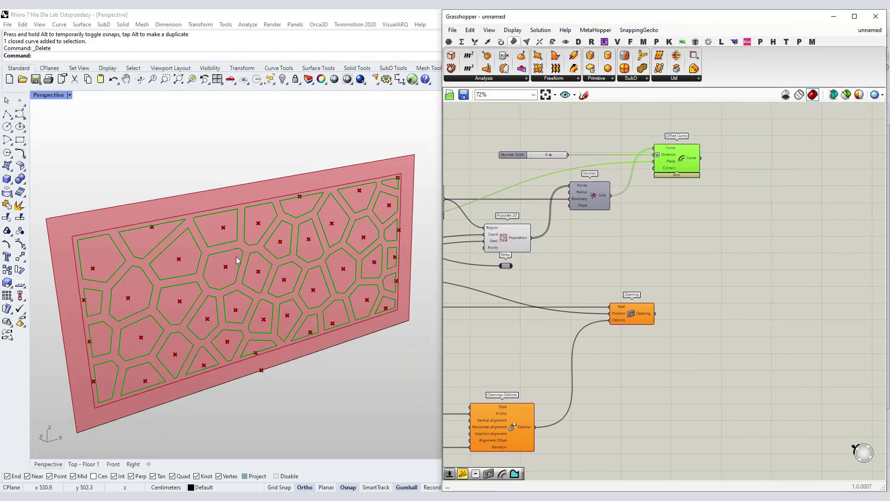
Move the custom profile, elevation slider, Openings Options and Opening components beyond the cell Offset Curve, with the options group above Opening
{"action": "right_click_drag", "start_coordinate": [615, 306], "coordinate": [659, 224]}
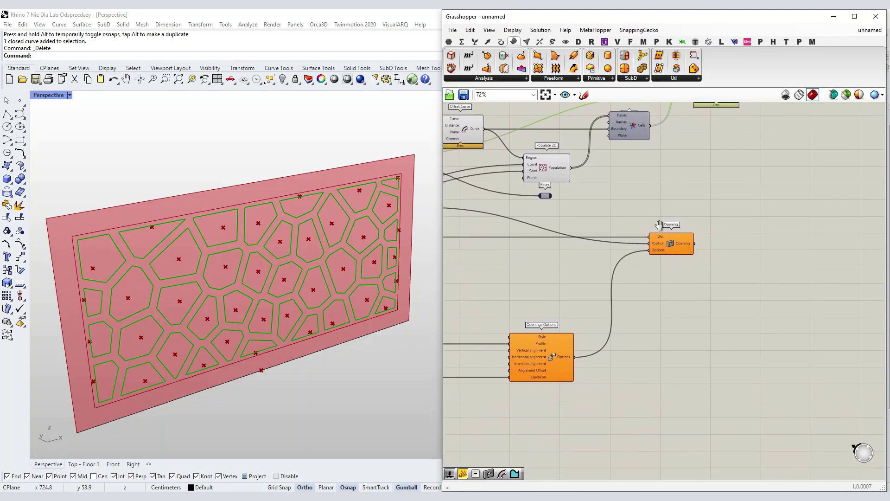
{"action": "scroll", "coordinate": [684, 258], "scroll_direction": "down", "scroll_amount": 4}
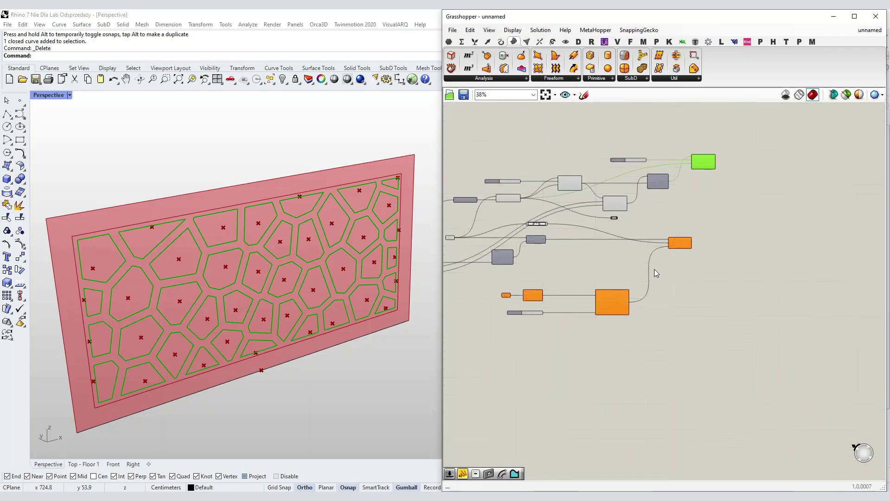
{"action": "scroll", "coordinate": [507, 342], "scroll_direction": "up", "scroll_amount": 2}
{"action": "left_click_drag", "start_coordinate": [481, 344], "coordinate": [713, 263]}
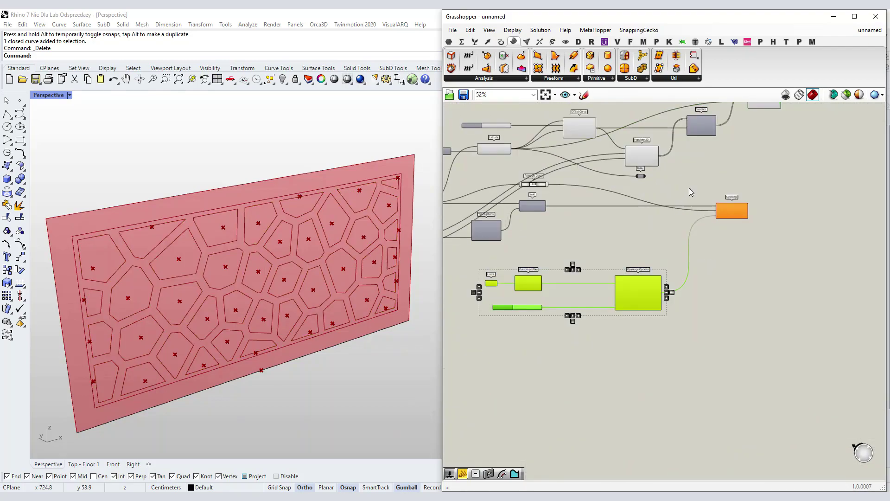
{"action": "left_click", "coordinate": [718, 211], "text": "shift"}
{"action": "right_click_drag", "start_coordinate": [777, 211], "coordinate": [579, 251]}
{"action": "left_click_drag", "start_coordinate": [542, 254], "coordinate": [856, 254]}
{"action": "left_click", "coordinate": [678, 351]}
{"action": "left_click_drag", "start_coordinate": [600, 363], "coordinate": [798, 294]}
{"action": "left_click_drag", "start_coordinate": [757, 320], "coordinate": [770, 203]}
{"action": "left_click", "coordinate": [748, 171]}
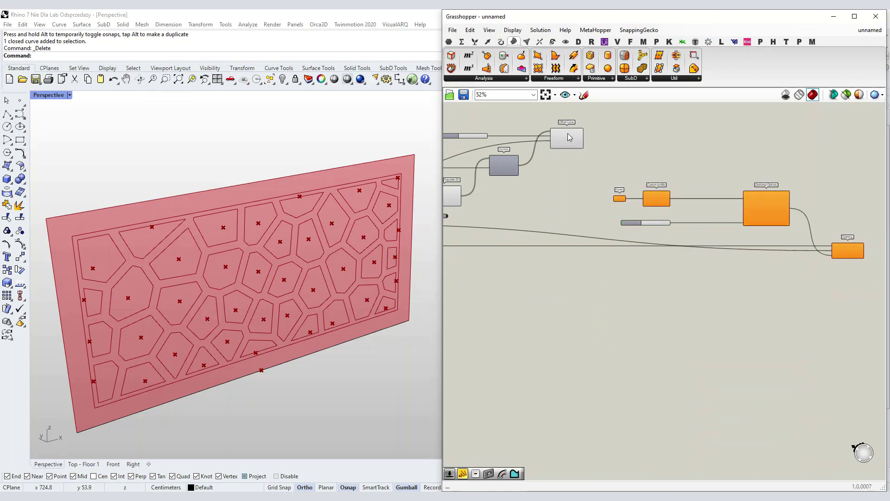
Delete the Curve parameter feeding Custom profile and connect the cell Offset Curve's output to Custom profile's Curve input
{"action": "scroll", "coordinate": [568, 133], "scroll_direction": "up", "scroll_amount": 5}
{"action": "left_click", "coordinate": [601, 174]}
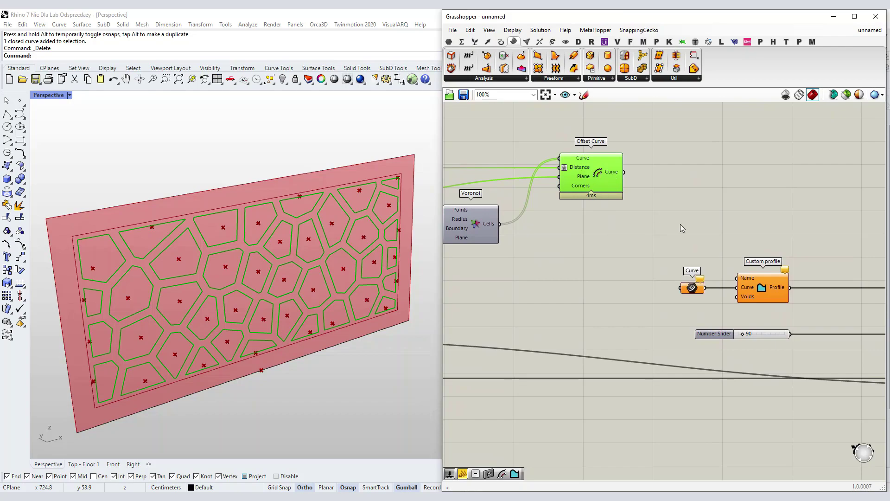
{"action": "right_click_drag", "start_coordinate": [680, 225], "coordinate": [631, 214]}
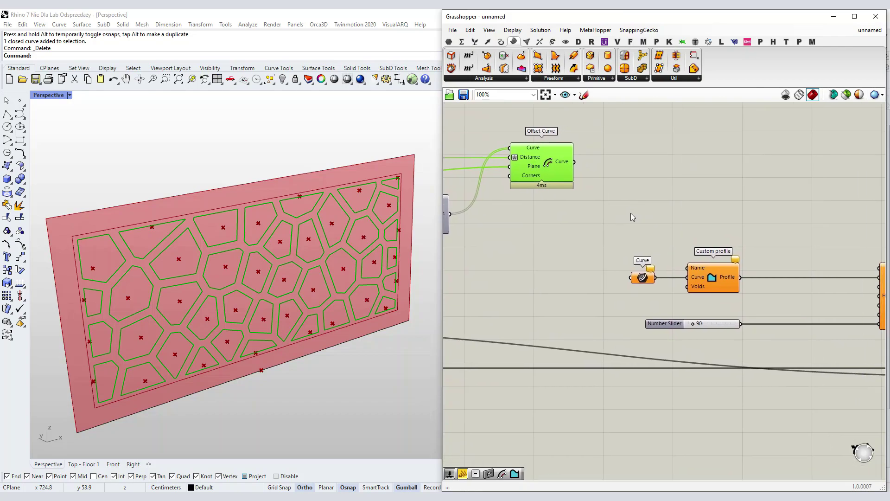
{"action": "left_click", "coordinate": [643, 277]}
{"action": "key", "text": "Delete"}
{"action": "left_click_drag", "start_coordinate": [574, 161], "coordinate": [688, 277]}
Flatten the Curve output of the cell Offset Curve component
{"action": "right_click_drag", "start_coordinate": [647, 291], "coordinate": [582, 280]}
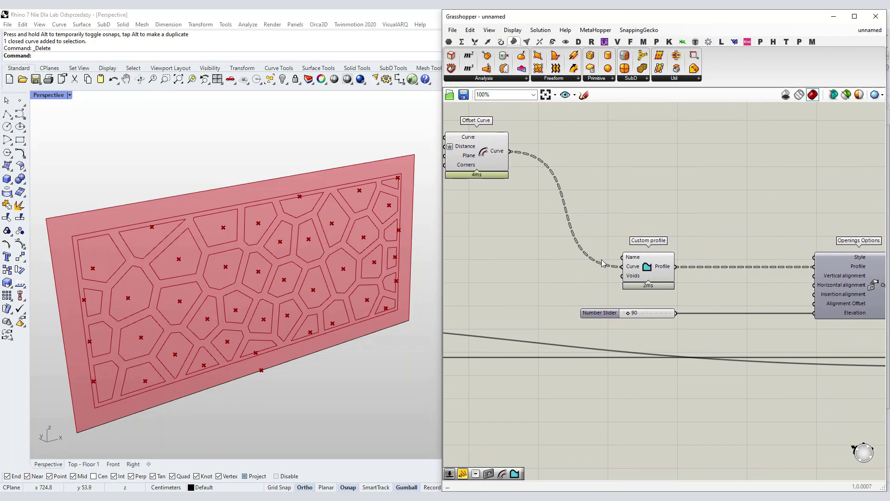
{"action": "right_click_drag", "start_coordinate": [588, 204], "coordinate": [589, 215]}
{"action": "mouse_move", "coordinate": [503, 163]}
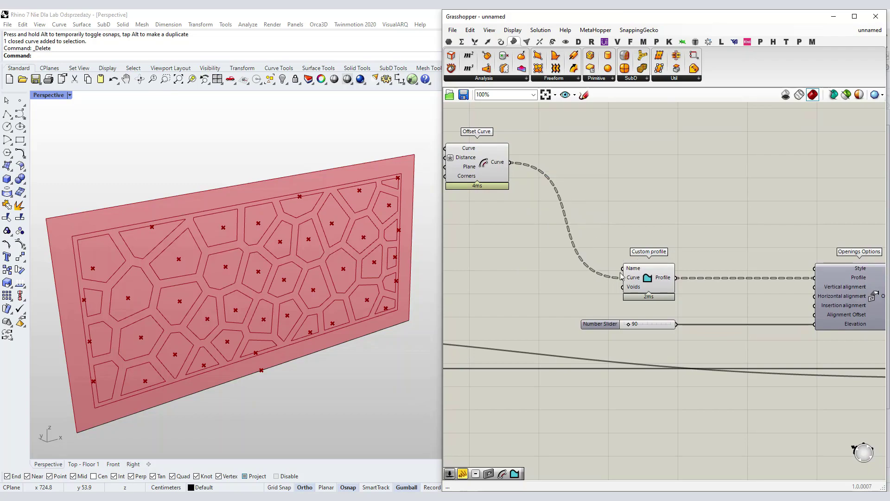
{"action": "right_click", "coordinate": [498, 166]}
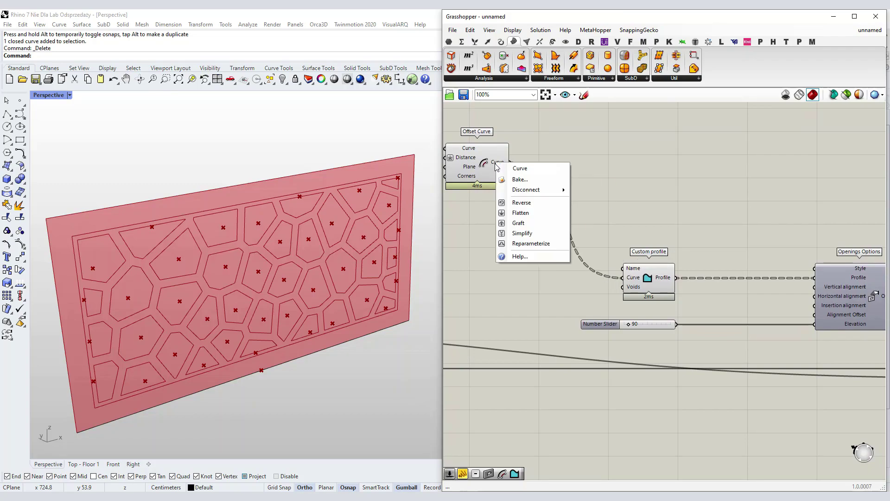
{"action": "left_click", "coordinate": [524, 213]}
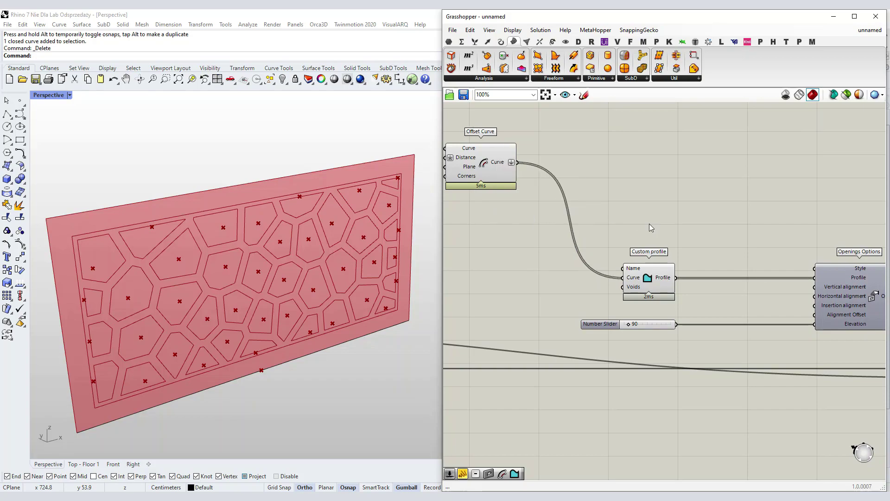
Move Custom profile closer to Openings Options and check the Opening component's preview
{"action": "right_click_drag", "start_coordinate": [631, 219], "coordinate": [560, 200]}
{"action": "left_click_drag", "start_coordinate": [583, 263], "coordinate": [659, 264]}
{"action": "scroll", "coordinate": [708, 202], "scroll_direction": "down", "scroll_amount": 4}
{"action": "scroll", "coordinate": [743, 244], "scroll_direction": "up", "scroll_amount": 2}
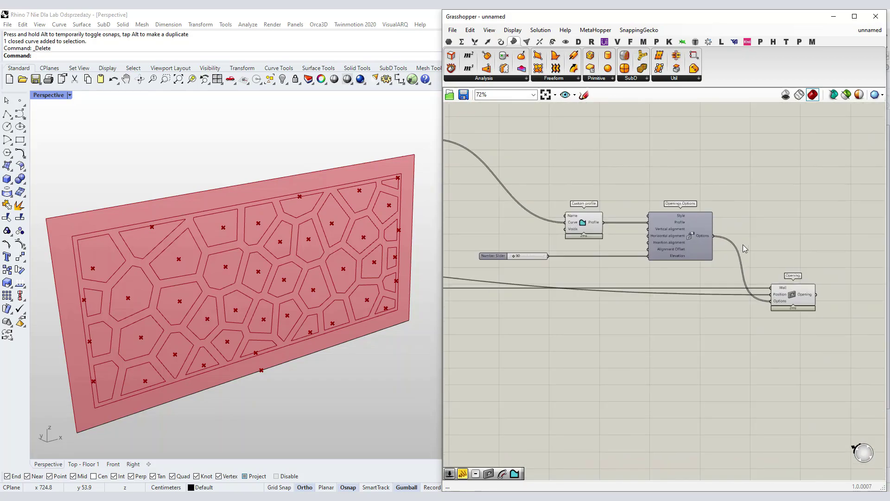
{"action": "left_click", "coordinate": [791, 294]}
{"action": "left_click", "coordinate": [597, 280]}
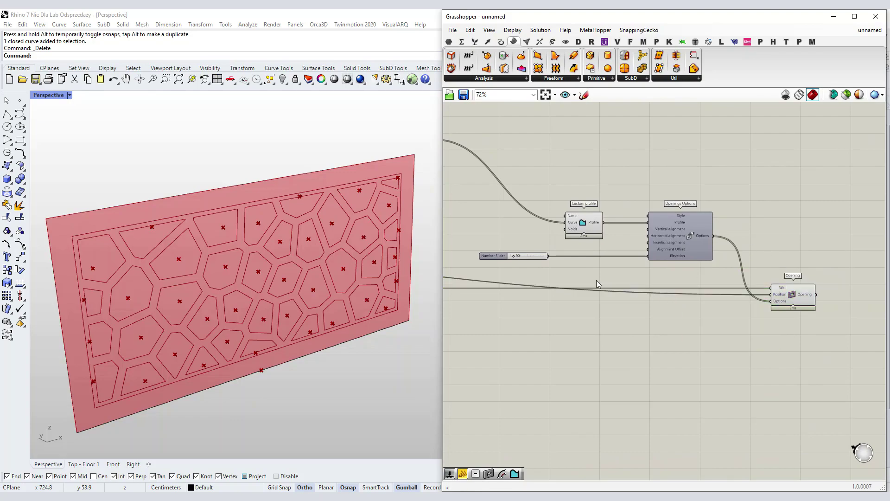
Examine the offset cell curves in the Perspective view and their link to Custom profile and Openings Options
{"action": "right_click_drag", "start_coordinate": [599, 281], "coordinate": [693, 295]}
{"action": "right_click_drag", "start_coordinate": [306, 290], "coordinate": [231, 287]}
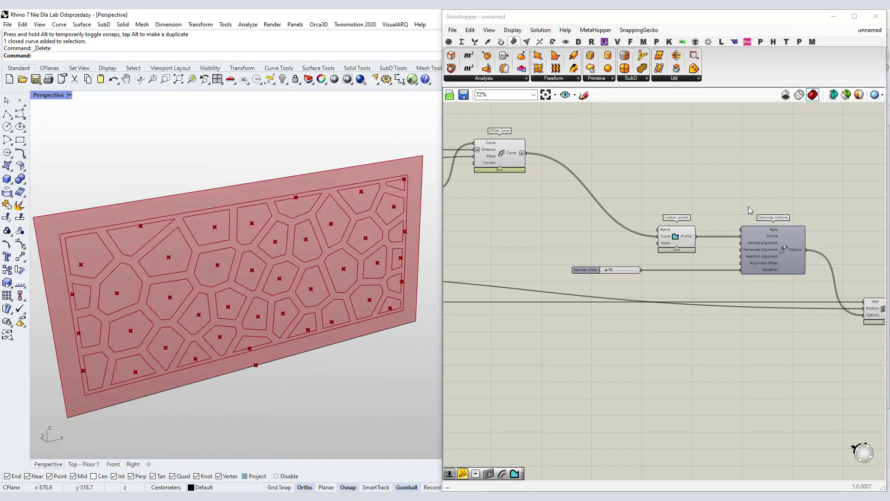
{"action": "right_click_drag", "start_coordinate": [715, 208], "coordinate": [693, 210]}
{"action": "right_click_drag", "start_coordinate": [497, 172], "coordinate": [564, 191]}
{"action": "left_click", "coordinate": [544, 172]}
{"action": "right_click_drag", "start_coordinate": [318, 260], "coordinate": [362, 246]}
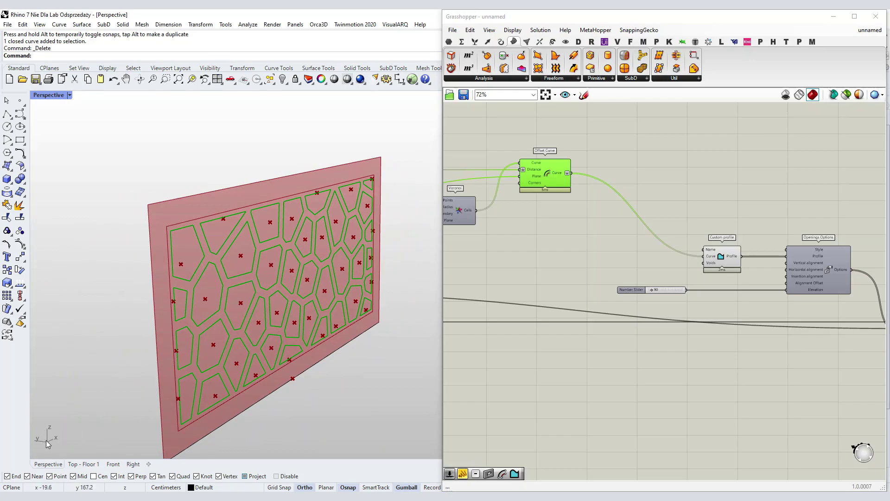
{"action": "right_click_drag", "start_coordinate": [302, 264], "coordinate": [319, 275]}
{"action": "left_click", "coordinate": [671, 260]}
{"action": "right_click_drag", "start_coordinate": [666, 258], "coordinate": [581, 258]}
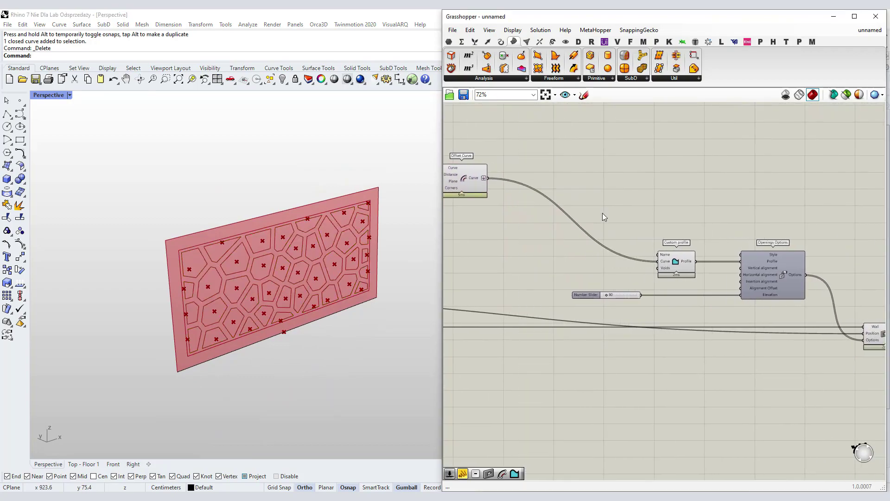
{"action": "right_click_drag", "start_coordinate": [599, 213], "coordinate": [657, 205]}
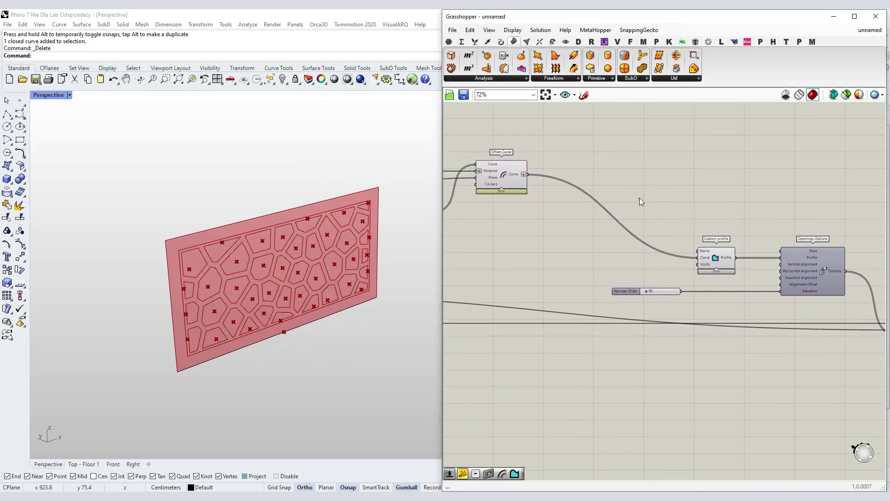
{"action": "left_click", "coordinate": [506, 176]}
{"action": "scroll", "coordinate": [507, 173], "scroll_direction": "up", "scroll_amount": 2}
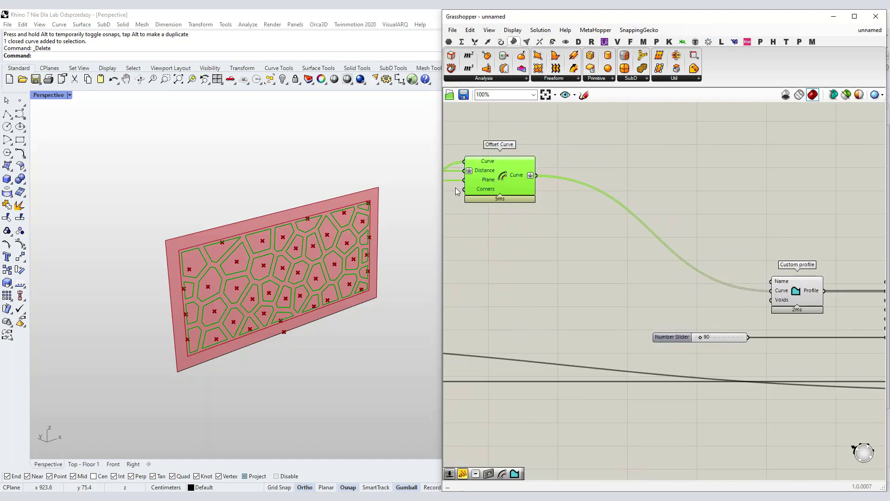
{"action": "left_click", "coordinate": [626, 181]}
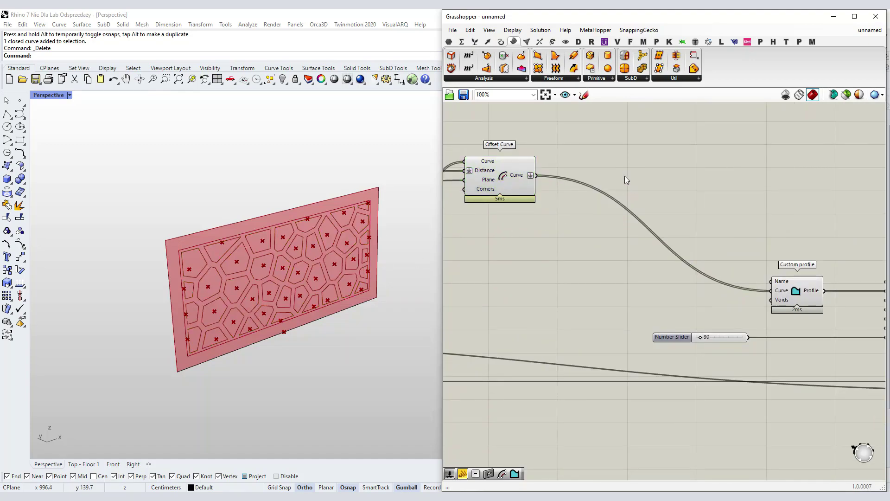
Add an Orient transform component beside the cell Offset Curve
{"action": "left_click", "coordinate": [553, 42]}
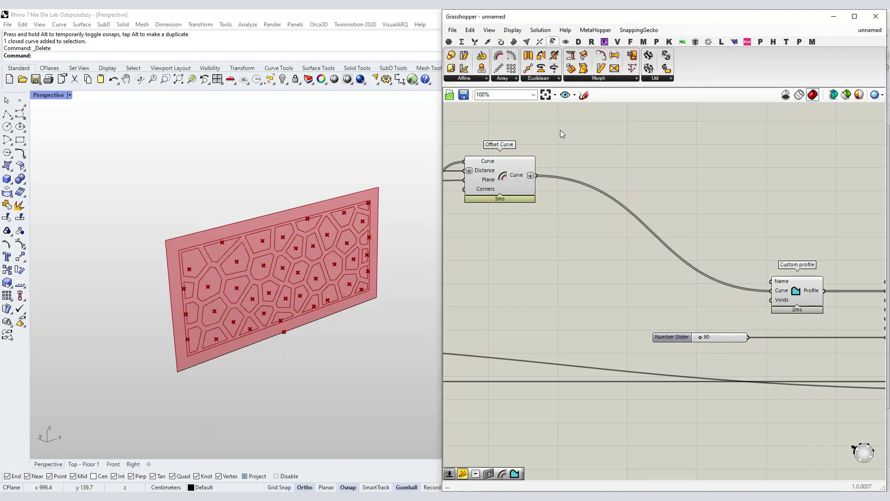
{"action": "mouse_move", "coordinate": [555, 44]}
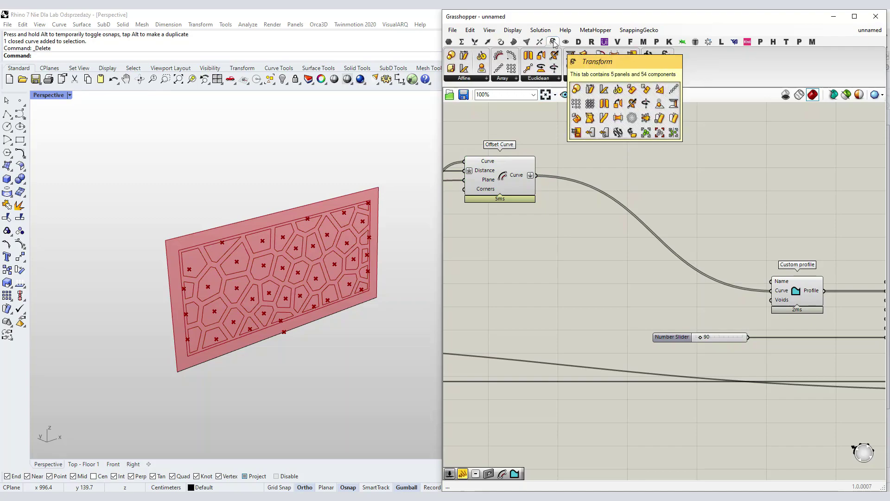
{"action": "left_click", "coordinate": [536, 79]}
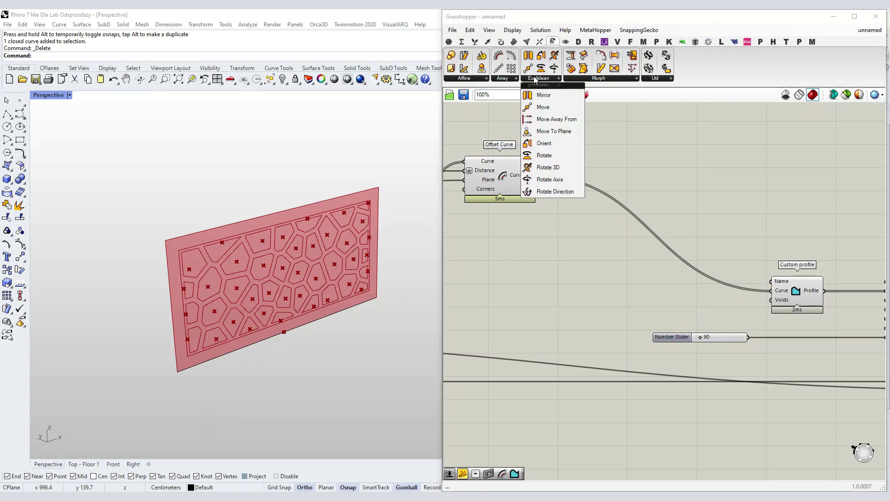
{"action": "left_click", "coordinate": [545, 143]}
{"action": "left_click", "coordinate": [634, 165]}
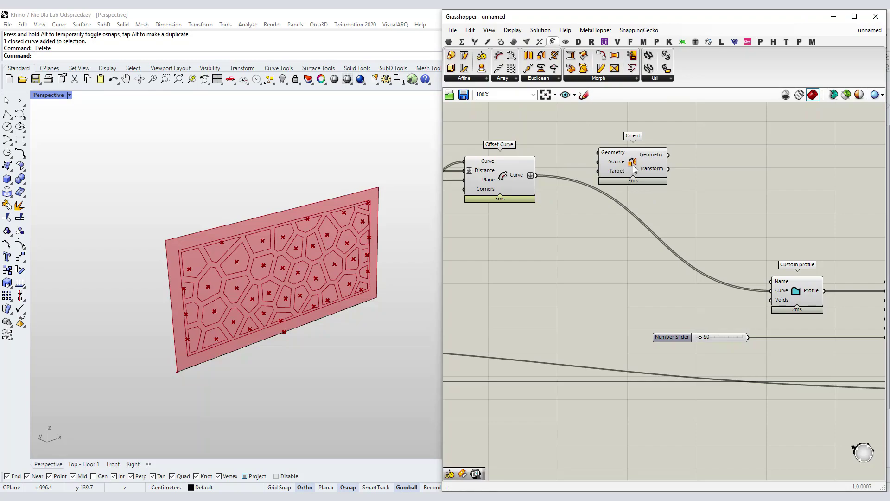
Line up Orient with the cell Offset Curve and connect that component's Curve output to Orient's Geometry input
{"action": "left_click_drag", "start_coordinate": [634, 169], "coordinate": [666, 178]}
{"action": "left_click", "coordinate": [602, 174]}
{"action": "left_click_drag", "start_coordinate": [535, 177], "coordinate": [626, 160]}
{"action": "left_click_drag", "start_coordinate": [537, 175], "coordinate": [684, 183]}
{"action": "left_click", "coordinate": [679, 167]}
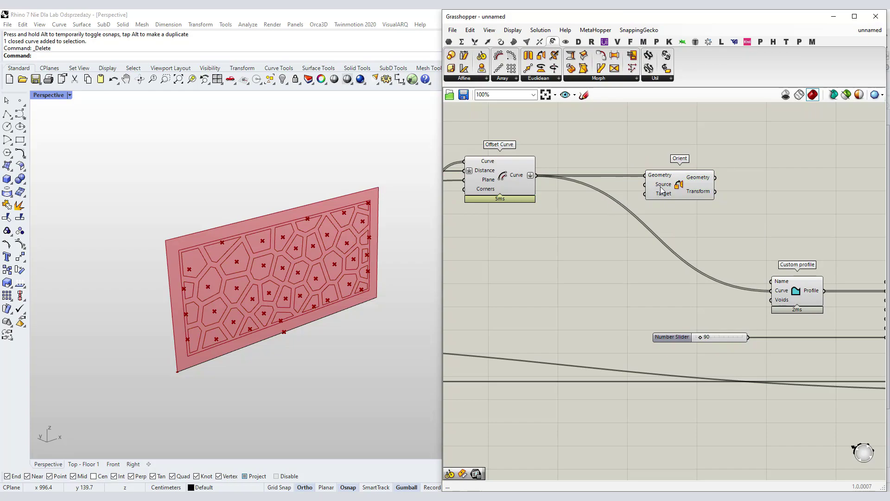
Connect the extruded wall surface from Extrude to Orient's Source input as the source plane
{"action": "right_click_drag", "start_coordinate": [569, 220], "coordinate": [679, 214]}
{"action": "scroll", "coordinate": [756, 193], "scroll_direction": "down", "scroll_amount": 4}
{"action": "scroll", "coordinate": [530, 229], "scroll_direction": "up", "scroll_amount": 3}
{"action": "right_click_drag", "start_coordinate": [550, 226], "coordinate": [697, 214]}
{"action": "left_click", "coordinate": [575, 211]}
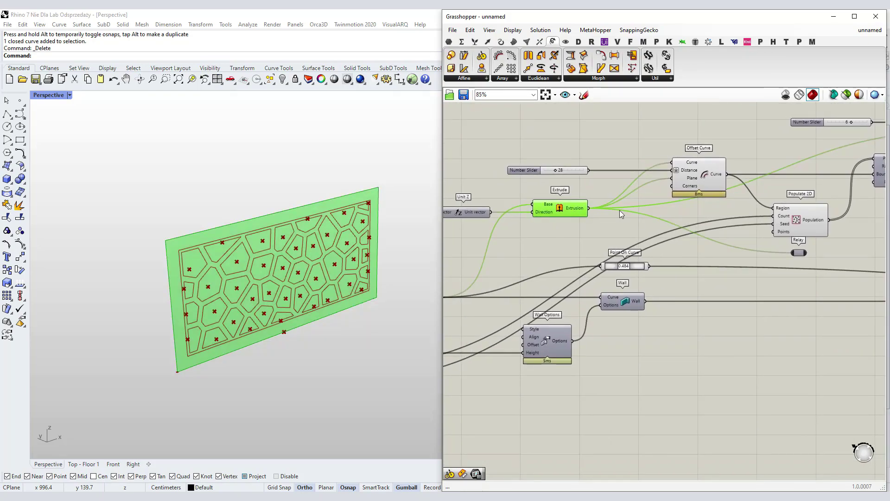
{"action": "right_click_drag", "start_coordinate": [620, 210], "coordinate": [552, 230]}
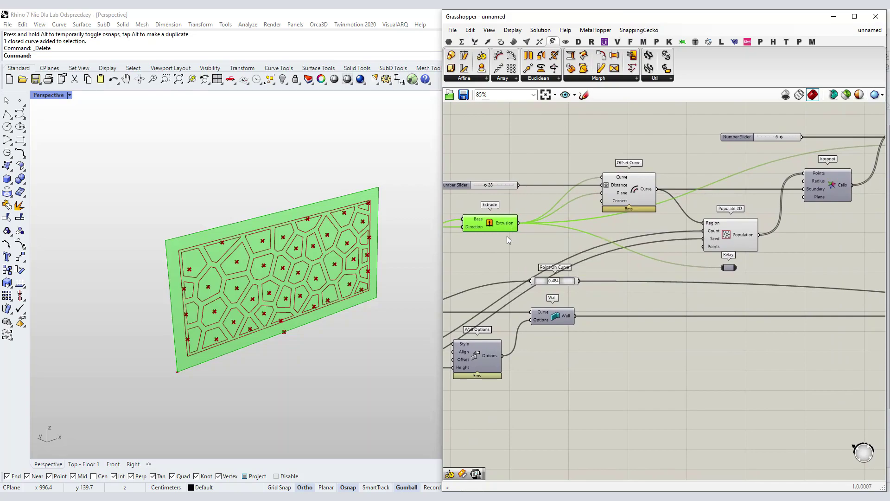
{"action": "right_click_drag", "start_coordinate": [750, 214], "coordinate": [563, 224]}
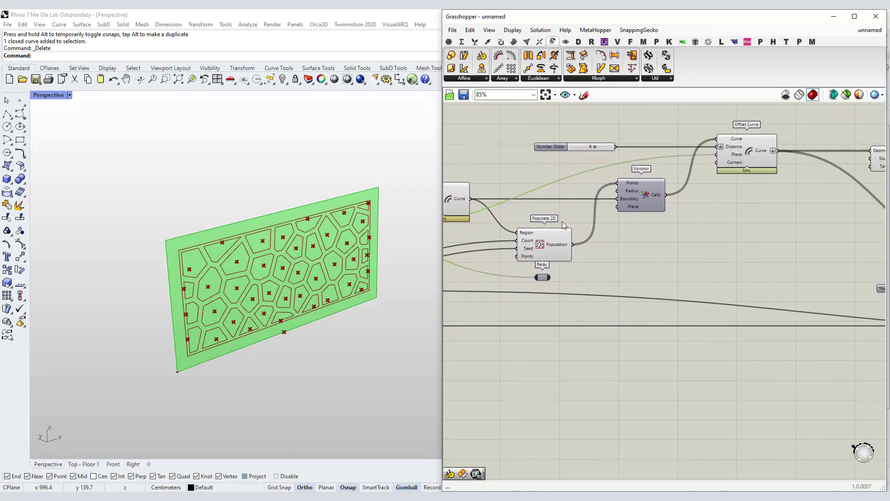
{"action": "right_click_drag", "start_coordinate": [653, 154], "coordinate": [781, 150]}
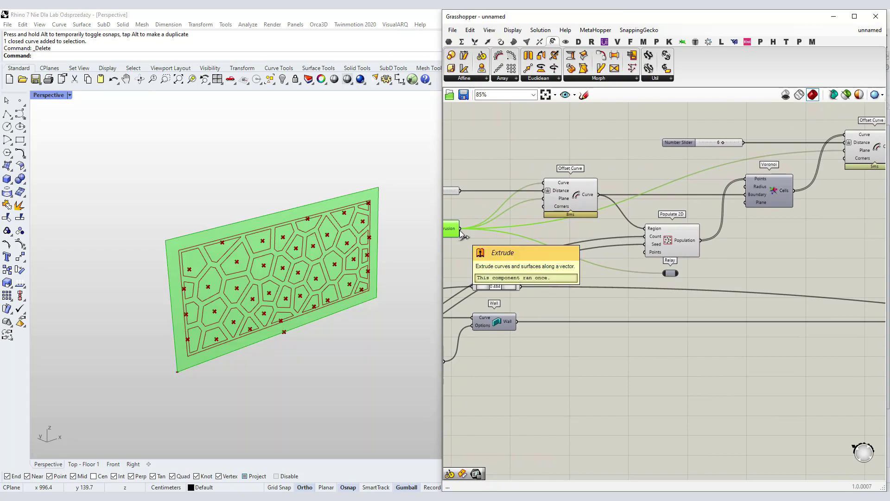
{"action": "left_click_drag", "start_coordinate": [462, 235], "coordinate": [722, 271]}
{"action": "right_click_drag", "start_coordinate": [722, 271], "coordinate": [497, 263]}
{"action": "left_click_drag", "start_coordinate": [497, 262], "coordinate": [625, 162]}
Route the wire to Orient's Source input through a Relay placed above the cell Offset Curve
{"action": "right_click_drag", "start_coordinate": [311, 227], "coordinate": [387, 233]}
{"action": "right_click_drag", "start_coordinate": [610, 232], "coordinate": [763, 226]}
{"action": "scroll", "coordinate": [763, 226], "scroll_direction": "down", "scroll_amount": 1}
{"action": "right_click_drag", "start_coordinate": [648, 210], "coordinate": [677, 214]}
{"action": "right_click_drag", "start_coordinate": [577, 263], "coordinate": [649, 272]}
{"action": "scroll", "coordinate": [675, 253], "scroll_direction": "down", "scroll_amount": 2}
{"action": "left_click_drag", "start_coordinate": [606, 271], "coordinate": [554, 169]}
{"action": "left_click", "coordinate": [642, 178]}
{"action": "double_click", "coordinate": [643, 177]}
{"action": "left_click_drag", "start_coordinate": [643, 177], "coordinate": [758, 169]}
Connect Orient's Geometry output to Custom profile's Curve input, replacing the direct Offset Curve connection
{"action": "scroll", "coordinate": [781, 226], "scroll_direction": "up", "scroll_amount": 4}
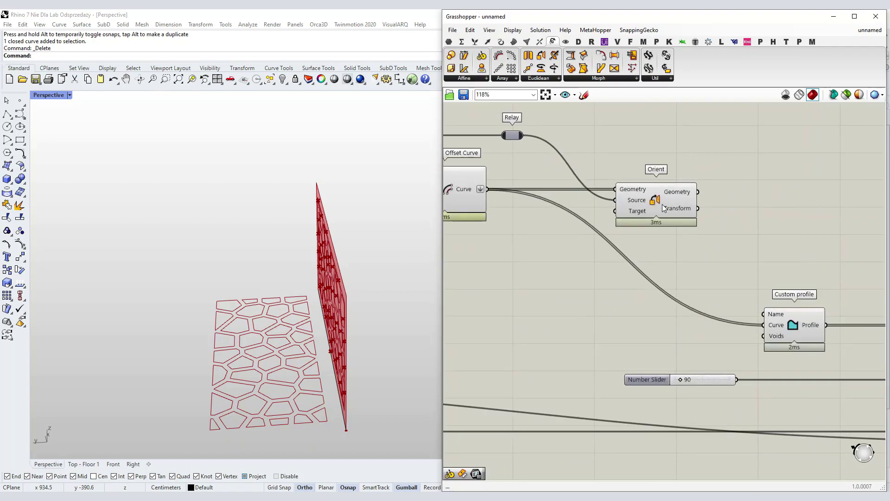
{"action": "left_click", "coordinate": [664, 208]}
{"action": "right_click_drag", "start_coordinate": [333, 281], "coordinate": [248, 280]}
{"action": "right_click_drag", "start_coordinate": [744, 236], "coordinate": [628, 216]}
{"action": "left_click_drag", "start_coordinate": [582, 172], "coordinate": [649, 306]}
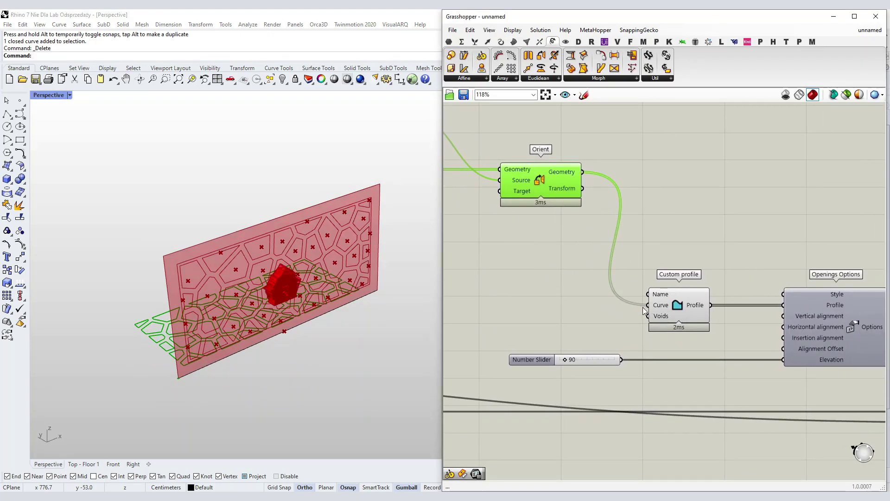
Widen the gap between Orient and Custom profile by shifting Custom profile and the components after it further away
{"action": "right_click_drag", "start_coordinate": [371, 297], "coordinate": [352, 292]}
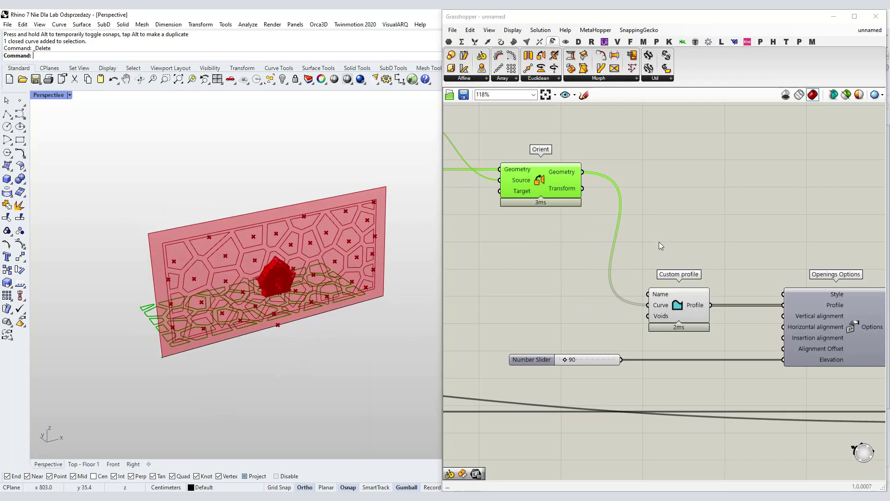
{"action": "left_click_drag", "start_coordinate": [628, 305], "coordinate": [739, 308], "text": "alt"}
{"action": "left_click", "coordinate": [701, 219]}
Turn off the viewport preview of the Orient component
{"action": "scroll", "coordinate": [714, 215], "scroll_direction": "down", "scroll_amount": 4}
{"action": "scroll", "coordinate": [572, 223], "scroll_direction": "up", "scroll_amount": 2}
{"action": "right_click_drag", "start_coordinate": [573, 224], "coordinate": [614, 201]}
{"action": "scroll", "coordinate": [612, 202], "scroll_direction": "up", "scroll_amount": 1}
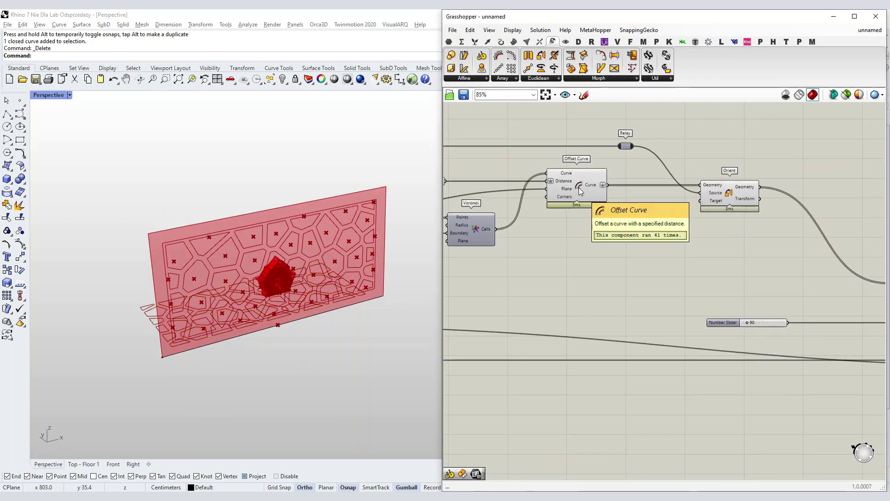
{"action": "left_click", "coordinate": [579, 188]}
{"action": "right_click", "coordinate": [747, 204]}
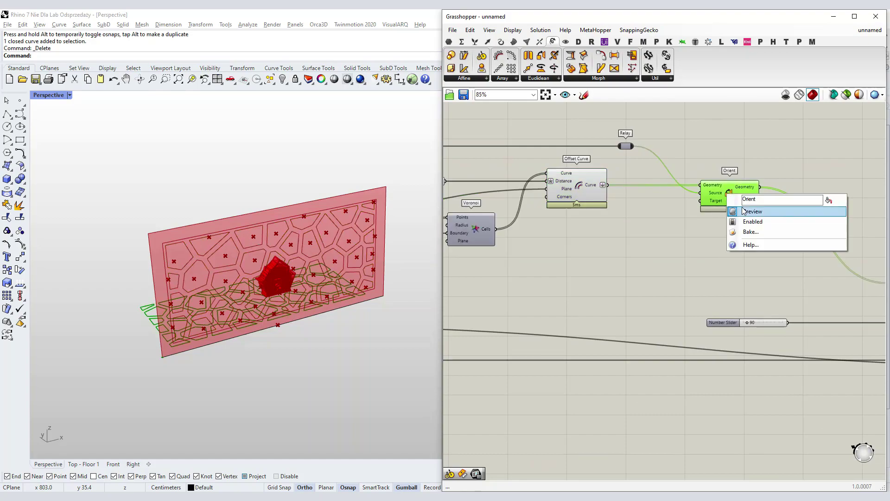
{"action": "left_click", "coordinate": [753, 211]}
Set the Number Slider feeding the Elevation input of Openings Options to 100
{"action": "scroll", "coordinate": [285, 275], "scroll_direction": "up", "scroll_amount": 5}
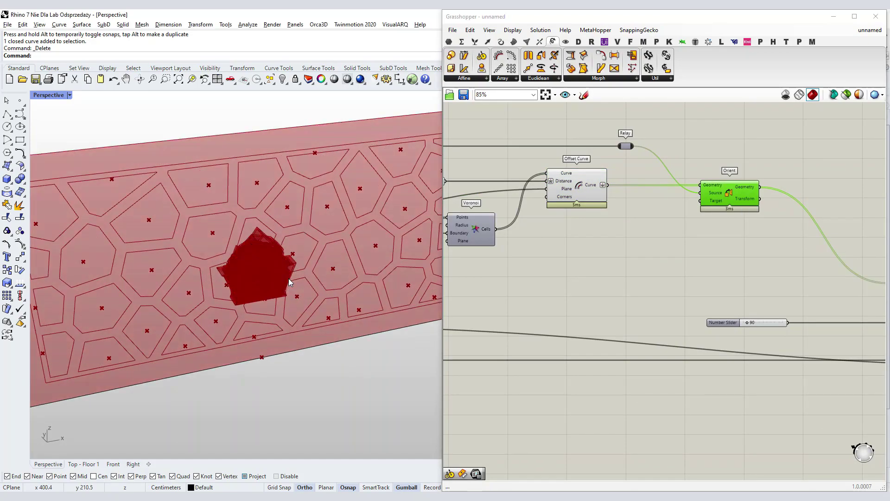
{"action": "right_click_drag", "start_coordinate": [268, 277], "coordinate": [233, 261]}
{"action": "scroll", "coordinate": [264, 265], "scroll_direction": "up", "scroll_amount": 3}
{"action": "scroll", "coordinate": [238, 259], "scroll_direction": "down", "scroll_amount": 8}
{"action": "right_click_drag", "start_coordinate": [788, 233], "coordinate": [603, 226]}
{"action": "scroll", "coordinate": [617, 230], "scroll_direction": "down", "scroll_amount": 1}
{"action": "right_click_drag", "start_coordinate": [791, 285], "coordinate": [694, 271]}
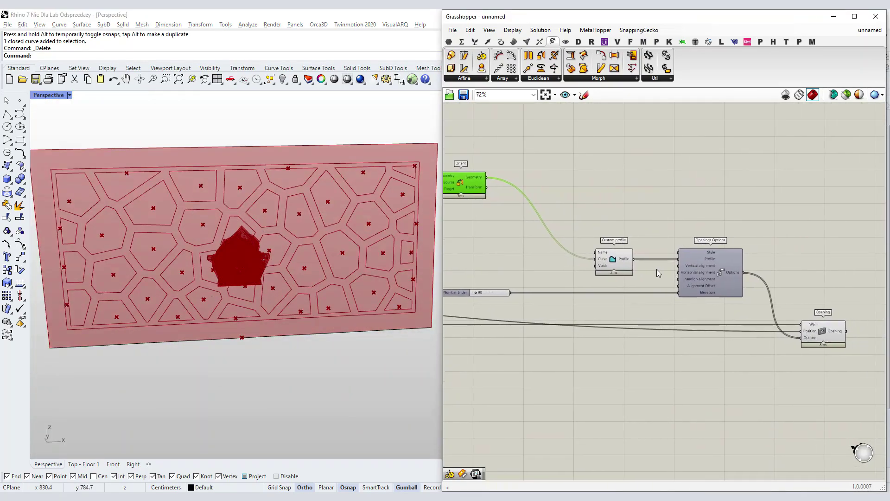
{"action": "scroll", "coordinate": [654, 267], "scroll_direction": "up", "scroll_amount": 3}
{"action": "scroll", "coordinate": [702, 261], "scroll_direction": "down", "scroll_amount": 2}
{"action": "right_click_drag", "start_coordinate": [598, 305], "coordinate": [636, 296]}
{"action": "scroll", "coordinate": [539, 289], "scroll_direction": "up", "scroll_amount": 1}
{"action": "mouse_move", "coordinate": [524, 285]}
{"action": "left_mouse_down"}
{"action": "mouse_move", "coordinate": [536, 285]}
{"action": "mouse_move", "coordinate": [524, 285]}
{"action": "left_mouse_up"}
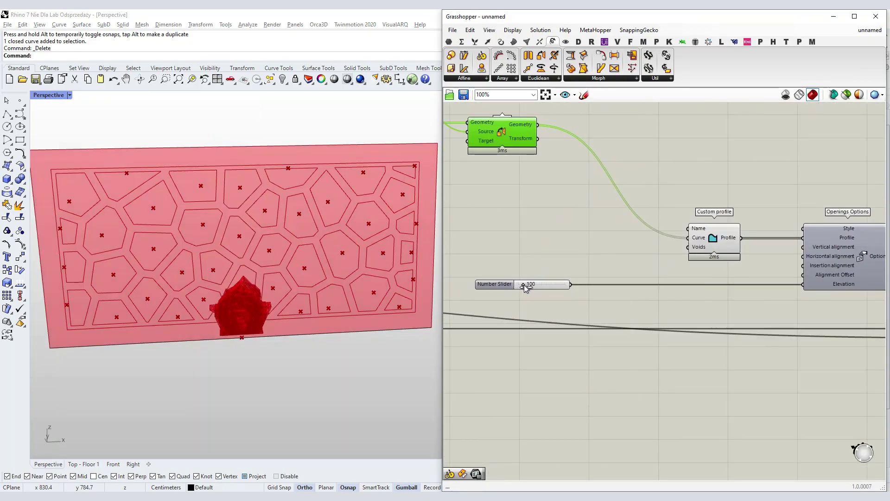
{"action": "left_click", "coordinate": [580, 250]}
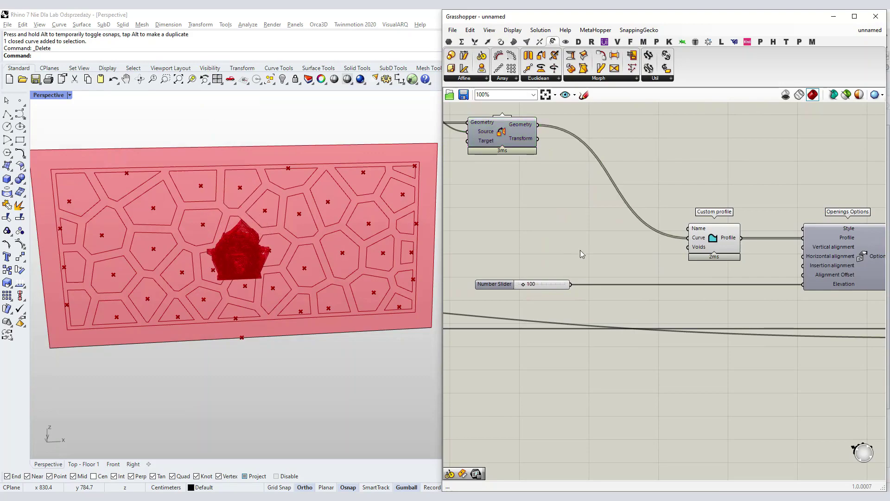
Connect Populate 2D's Population output to Opening's Position input, replacing the existing connection
{"action": "scroll", "coordinate": [669, 256], "scroll_direction": "down", "scroll_amount": 1}
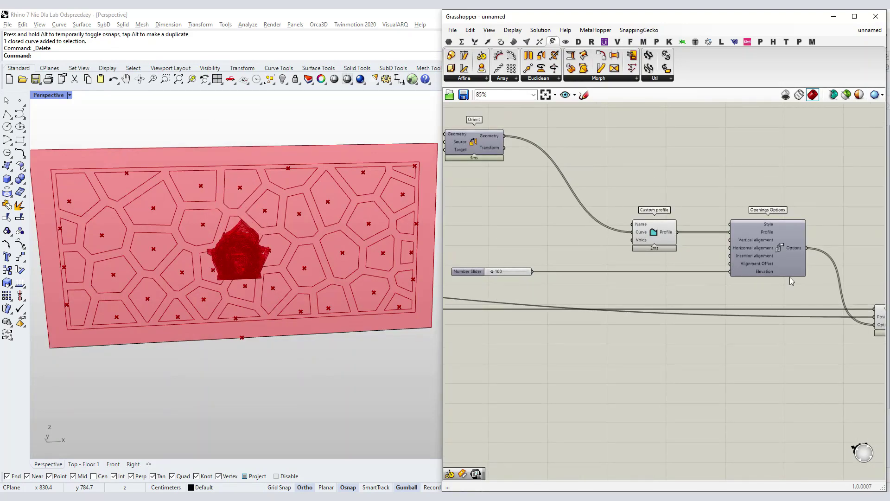
{"action": "right_click_drag", "start_coordinate": [790, 277], "coordinate": [676, 240]}
{"action": "scroll", "coordinate": [768, 277], "scroll_direction": "up", "scroll_amount": 2}
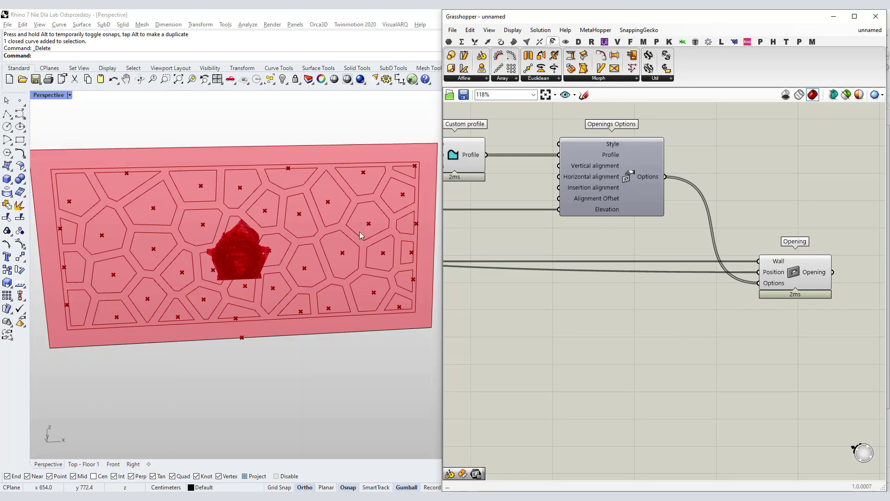
{"action": "scroll", "coordinate": [727, 249], "scroll_direction": "down", "scroll_amount": 3}
{"action": "right_click_drag", "start_coordinate": [554, 243], "coordinate": [750, 283]}
{"action": "scroll", "coordinate": [751, 283], "scroll_direction": "down", "scroll_amount": 1}
{"action": "scroll", "coordinate": [473, 202], "scroll_direction": "up", "scroll_amount": 1}
{"action": "right_click_drag", "start_coordinate": [497, 210], "coordinate": [708, 216]}
{"action": "right_click_drag", "start_coordinate": [660, 242], "coordinate": [625, 167]}
{"action": "left_click", "coordinate": [531, 176]}
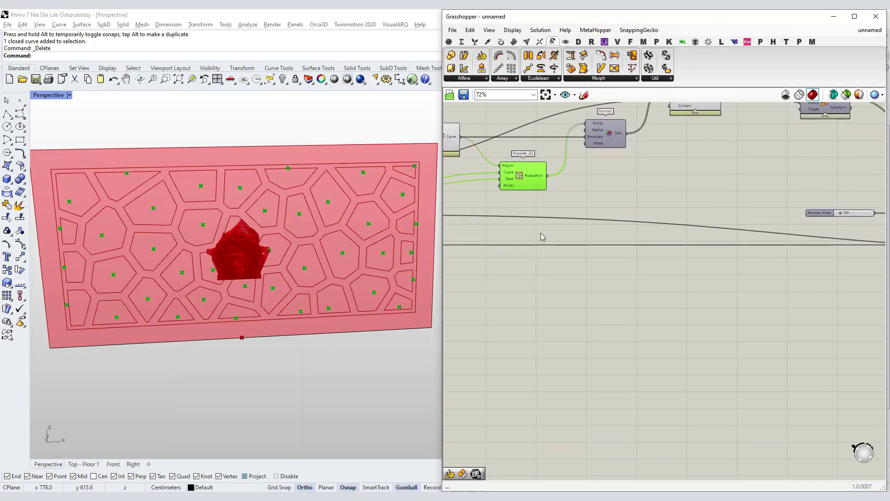
{"action": "right_click_drag", "start_coordinate": [589, 192], "coordinate": [519, 193]}
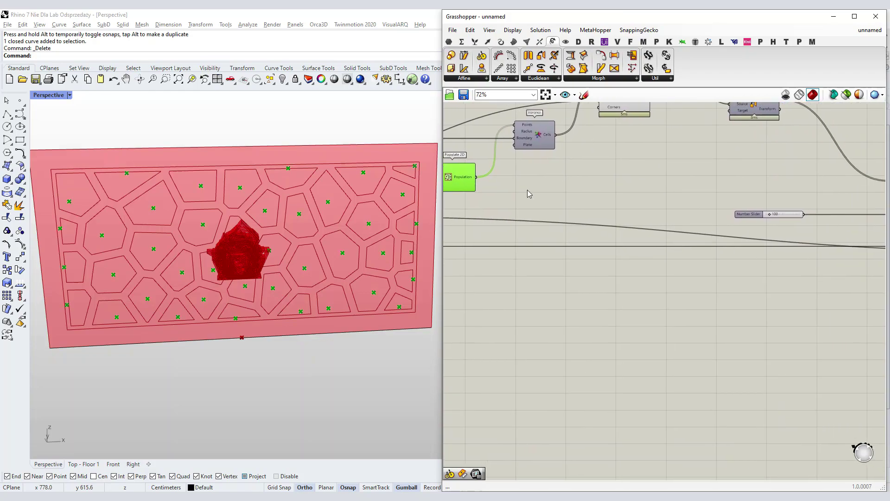
{"action": "scroll", "coordinate": [528, 190], "scroll_direction": "down", "scroll_amount": 2}
{"action": "scroll", "coordinate": [516, 185], "scroll_direction": "up", "scroll_amount": 2}
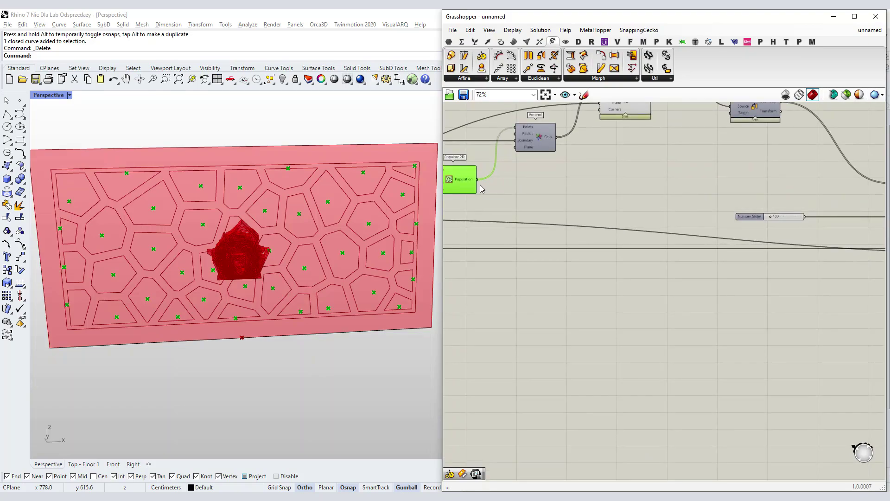
{"action": "left_click_drag", "start_coordinate": [478, 181], "coordinate": [819, 223]}
{"action": "scroll", "coordinate": [512, 168], "scroll_direction": "down", "scroll_amount": 3}
{"action": "scroll", "coordinate": [841, 211], "scroll_direction": "up", "scroll_amount": 3}
{"action": "scroll", "coordinate": [819, 224], "scroll_direction": "up", "scroll_amount": 3}
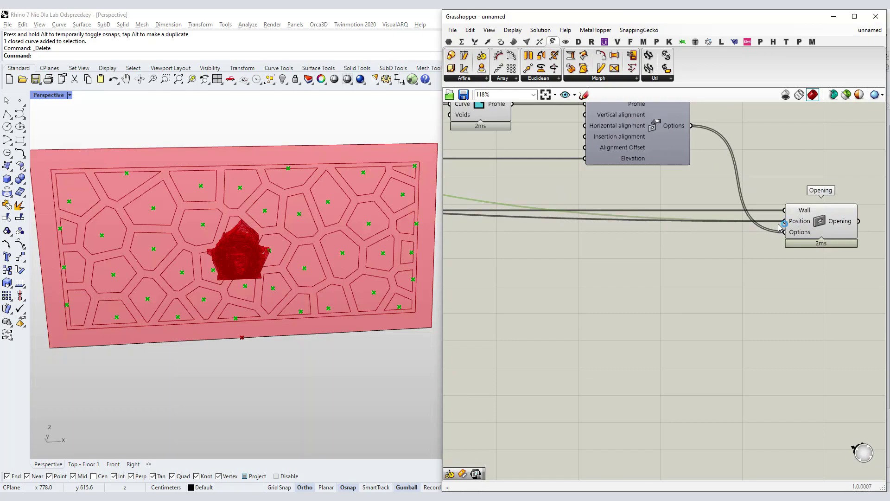
{"action": "left_click", "coordinate": [590, 291]}
Route the wire to Opening's Position input through a Relay placed well upstream, below the Voronoi and Orient components
{"action": "double_click", "coordinate": [675, 223]}
{"action": "left_click_drag", "start_coordinate": [680, 221], "coordinate": [533, 219]}
{"action": "scroll", "coordinate": [742, 220], "scroll_direction": "down", "scroll_amount": 6}
{"action": "scroll", "coordinate": [559, 225], "scroll_direction": "up", "scroll_amount": 3}
{"action": "left_click", "coordinate": [568, 235]}
Set the Number Slider feeding the Elevation input of Openings Options to 131
{"action": "right_click_drag", "start_coordinate": [185, 250], "coordinate": [209, 246]}
{"action": "scroll", "coordinate": [74, 280], "scroll_direction": "up", "scroll_amount": 4}
{"action": "scroll", "coordinate": [91, 291], "scroll_direction": "down", "scroll_amount": 4}
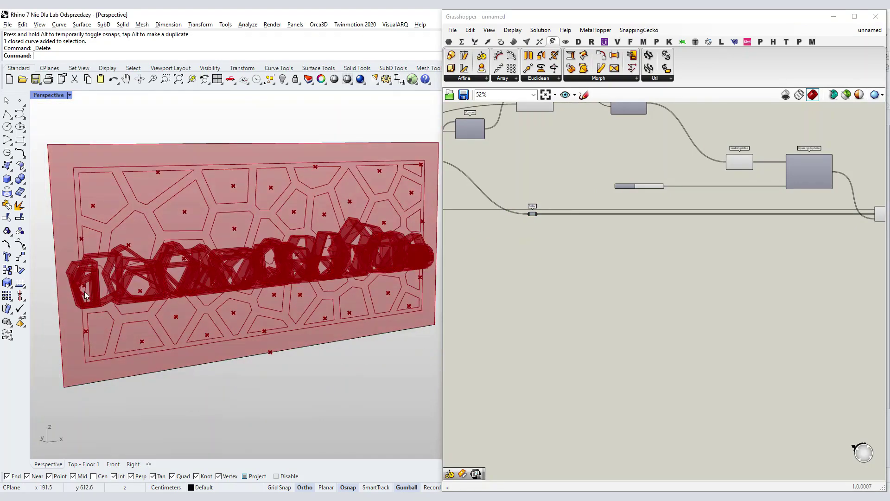
{"action": "right_click_drag", "start_coordinate": [204, 275], "coordinate": [223, 278]}
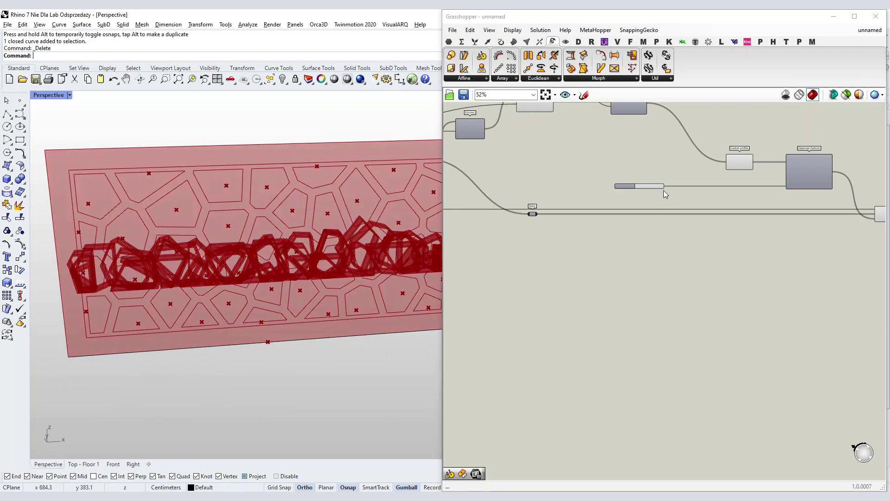
{"action": "scroll", "coordinate": [666, 200], "scroll_direction": "up", "scroll_amount": 5}
{"action": "mouse_move", "coordinate": [615, 193]}
{"action": "left_mouse_down"}
{"action": "mouse_move", "coordinate": [635, 194]}
{"action": "mouse_move", "coordinate": [614, 194]}
{"action": "left_mouse_up"}
Trace the definition from Openings Options back to Populate 2D and examine the coordinates in its Population output
{"action": "right_click_drag", "start_coordinate": [681, 213], "coordinate": [588, 224]}
{"action": "scroll", "coordinate": [593, 224], "scroll_direction": "down", "scroll_amount": 5}
{"action": "scroll", "coordinate": [791, 218], "scroll_direction": "up", "scroll_amount": 3}
{"action": "scroll", "coordinate": [760, 230], "scroll_direction": "down", "scroll_amount": 2}
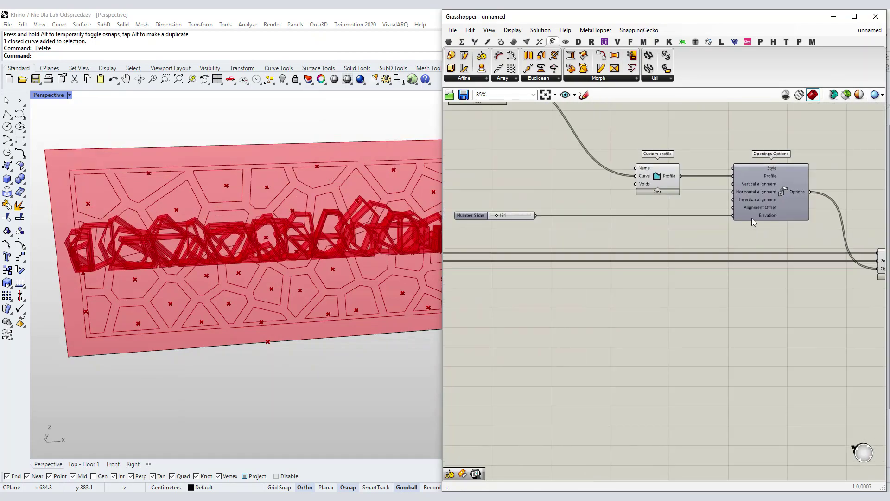
{"action": "scroll", "coordinate": [789, 262], "scroll_direction": "down", "scroll_amount": 1}
{"action": "scroll", "coordinate": [819, 257], "scroll_direction": "down", "scroll_amount": 2}
{"action": "scroll", "coordinate": [820, 260], "scroll_direction": "up", "scroll_amount": 2}
{"action": "scroll", "coordinate": [817, 260], "scroll_direction": "up", "scroll_amount": 1}
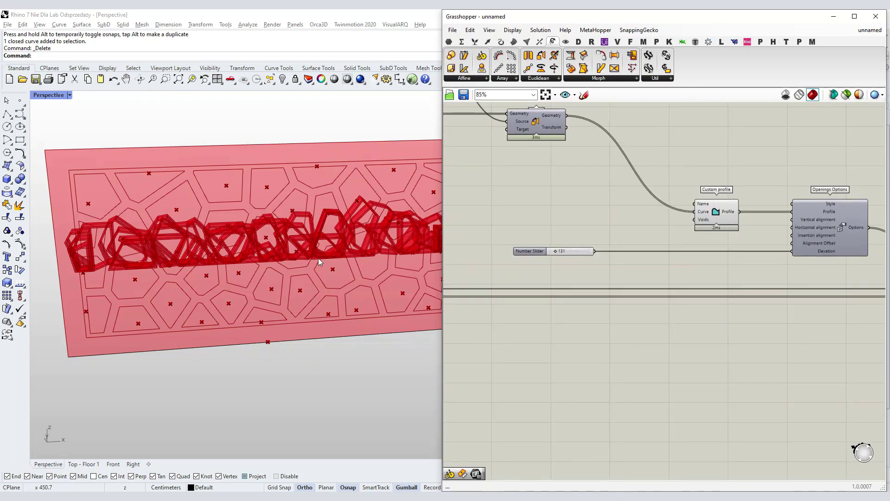
{"action": "right_click_drag", "start_coordinate": [632, 233], "coordinate": [805, 249]}
{"action": "scroll", "coordinate": [804, 249], "scroll_direction": "down", "scroll_amount": 1}
{"action": "right_click_drag", "start_coordinate": [594, 241], "coordinate": [637, 240]}
{"action": "scroll", "coordinate": [569, 250], "scroll_direction": "up", "scroll_amount": 1}
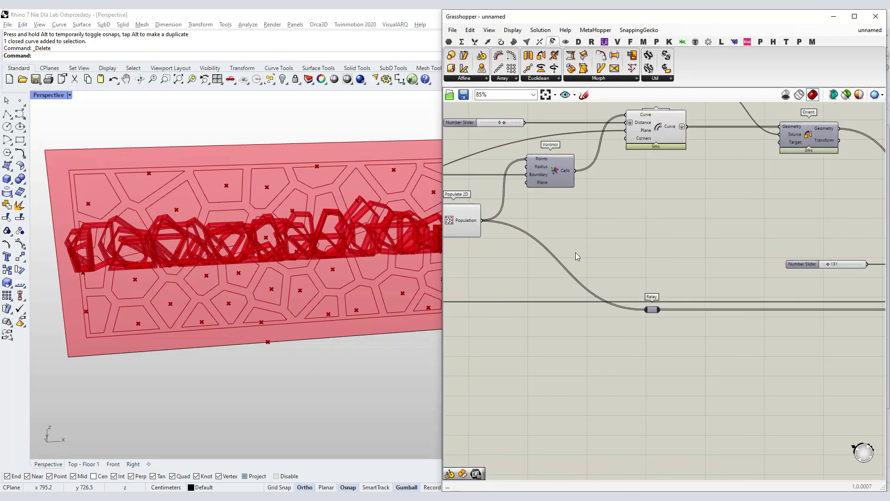
{"action": "mouse_move", "coordinate": [468, 222]}
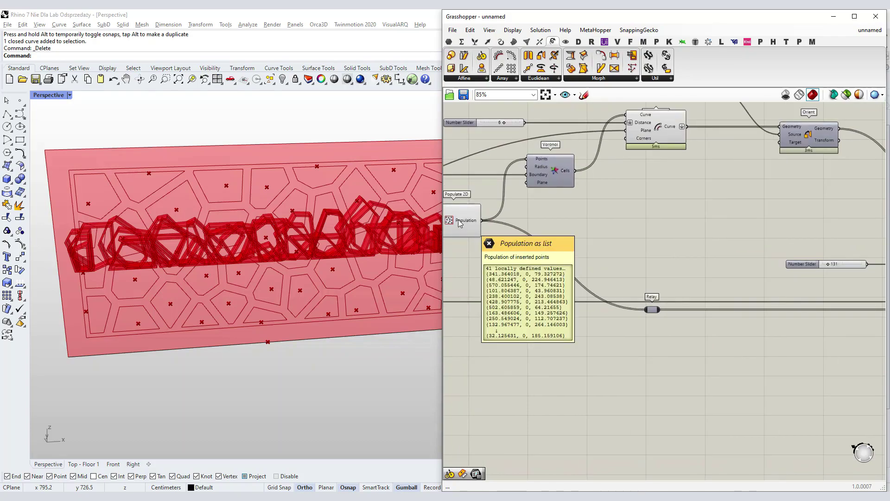
Add a point Deconstruct component after Populate 2D and connect the Population output to its Point input
{"action": "left_click", "coordinate": [488, 43]}
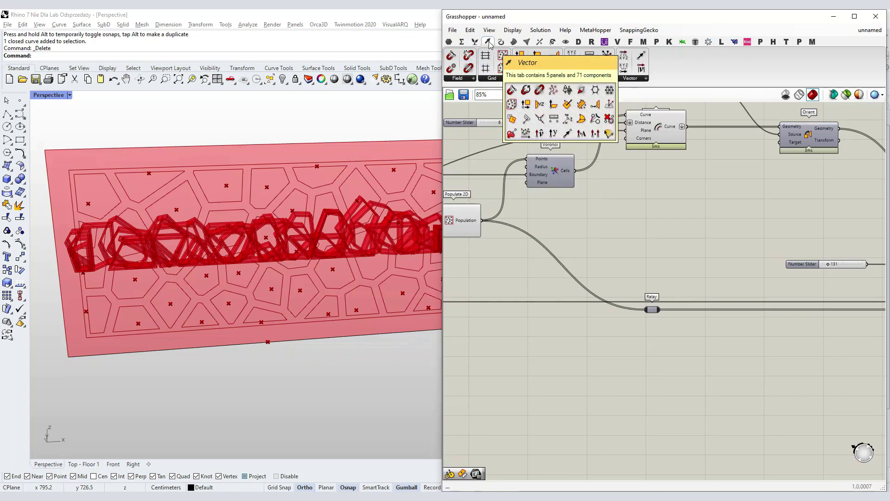
{"action": "left_click", "coordinate": [636, 78]}
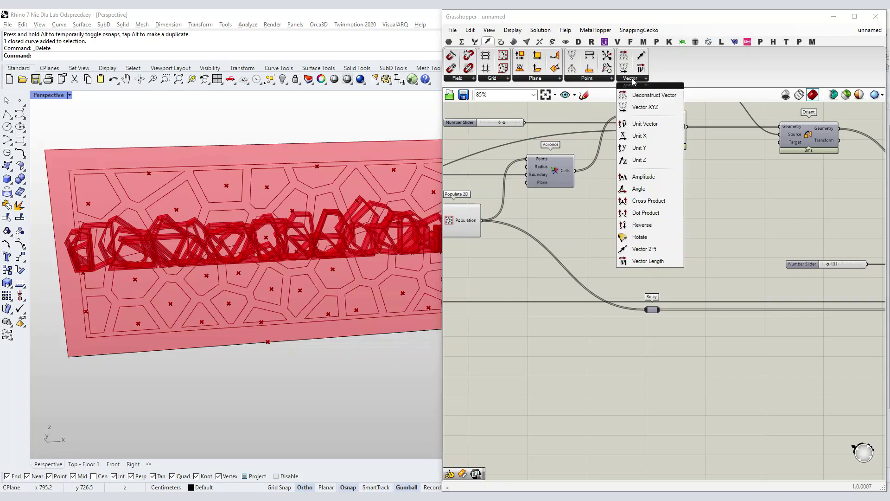
{"action": "left_click", "coordinate": [601, 80]}
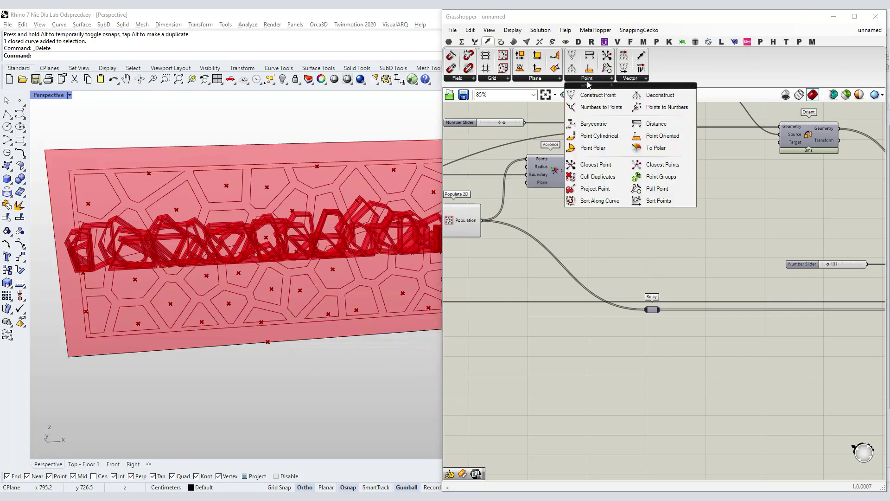
{"action": "left_click", "coordinate": [658, 95]}
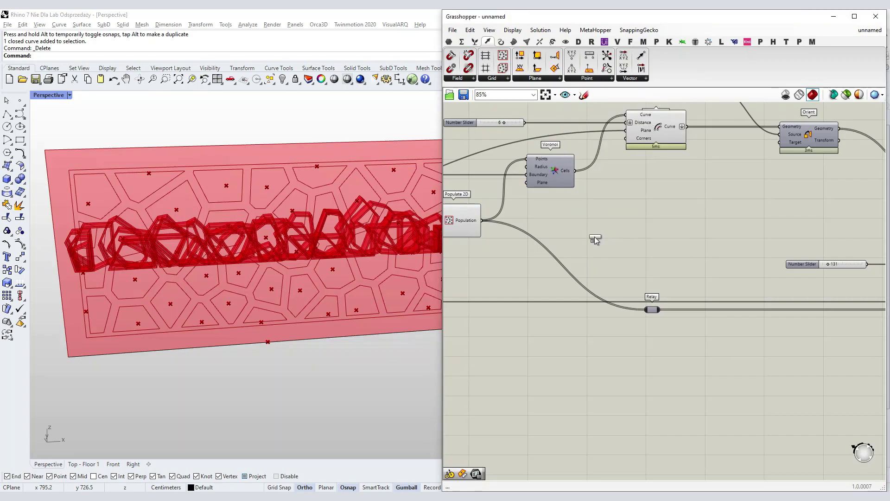
{"action": "left_click_drag", "start_coordinate": [598, 239], "coordinate": [599, 239]}
{"action": "left_click_drag", "start_coordinate": [509, 199], "coordinate": [594, 222]}
{"action": "left_click", "coordinate": [678, 225]}
Connect Deconstruct's Z component output to the Elevation input of Openings Options, replacing the Number Slider connection
{"action": "right_click_drag", "start_coordinate": [682, 225], "coordinate": [590, 211]}
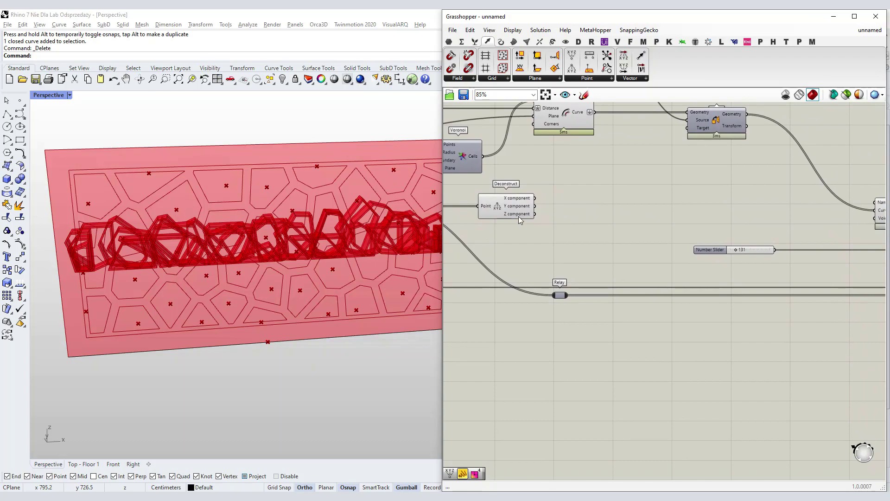
{"action": "mouse_move", "coordinate": [520, 218]}
{"action": "scroll", "coordinate": [589, 175], "scroll_direction": "down", "scroll_amount": 4}
{"action": "left_click_drag", "start_coordinate": [535, 215], "coordinate": [698, 222]}
{"action": "scroll", "coordinate": [854, 207], "scroll_direction": "up", "scroll_amount": 4}
{"action": "scroll", "coordinate": [673, 234], "scroll_direction": "down", "scroll_amount": 2}
{"action": "scroll", "coordinate": [696, 227], "scroll_direction": "up", "scroll_amount": 4}
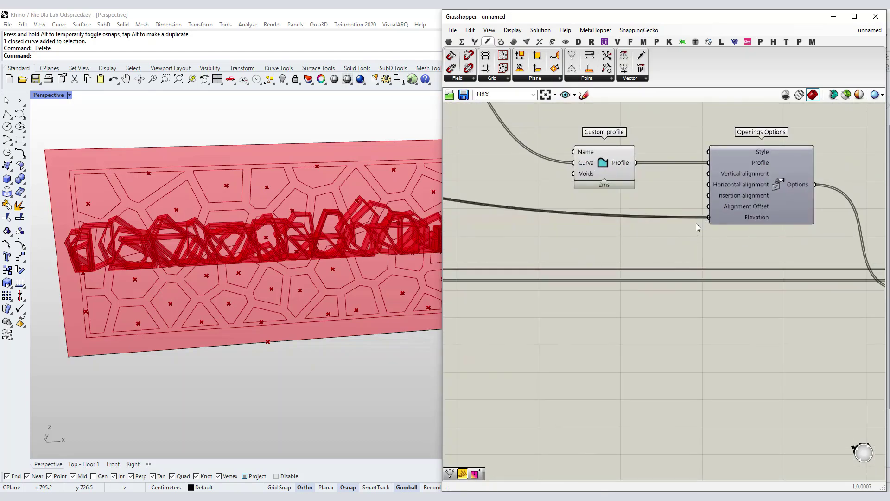
Delete the disconnected elevation Number Slider
{"action": "right_click_drag", "start_coordinate": [512, 233], "coordinate": [713, 241]}
{"action": "left_click", "coordinate": [552, 227]}
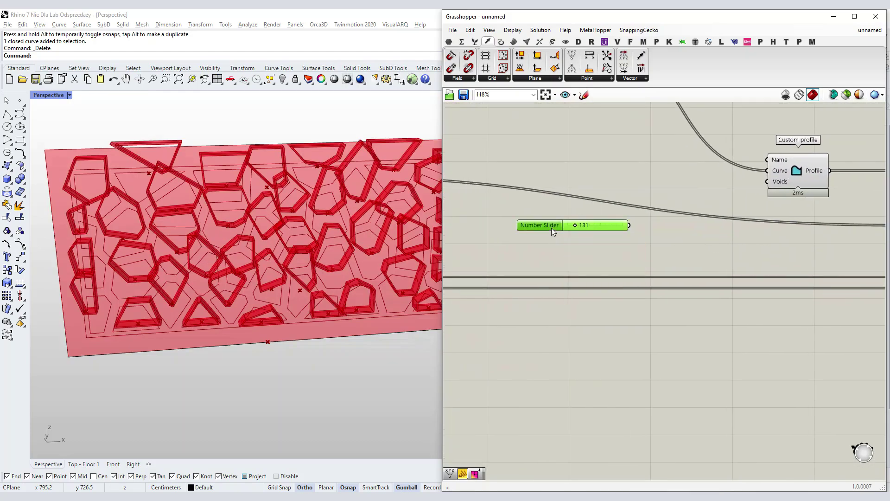
{"action": "key", "text": "Delete"}
Examine how the wall openings line up with the offset Voronoi cell outlines and the population points
{"action": "scroll", "coordinate": [668, 226], "scroll_direction": "down", "scroll_amount": 3}
{"action": "right_click_drag", "start_coordinate": [551, 224], "coordinate": [598, 234]}
{"action": "scroll", "coordinate": [597, 235], "scroll_direction": "up", "scroll_amount": 3}
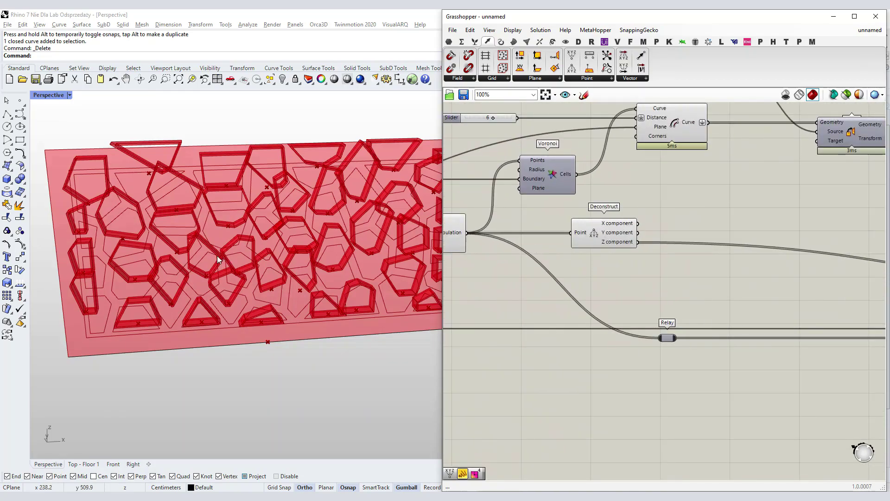
{"action": "right_click_drag", "start_coordinate": [190, 261], "coordinate": [311, 248]}
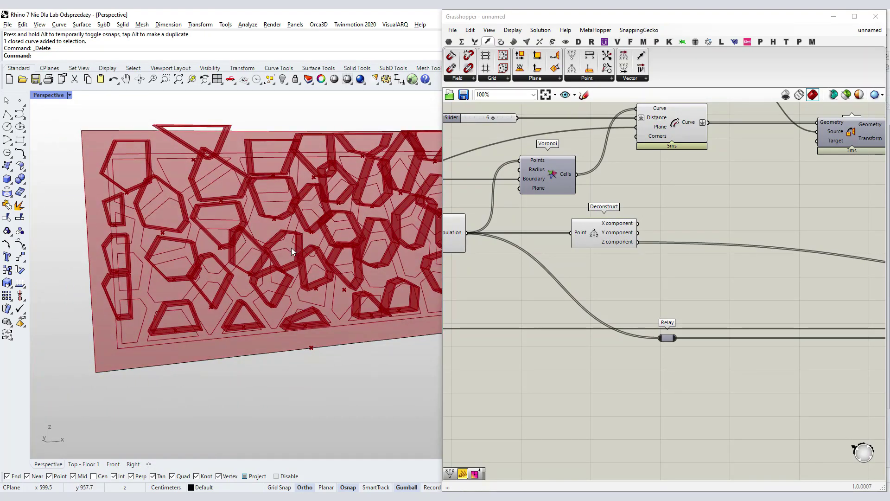
{"action": "scroll", "coordinate": [246, 342], "scroll_direction": "up", "scroll_amount": 8}
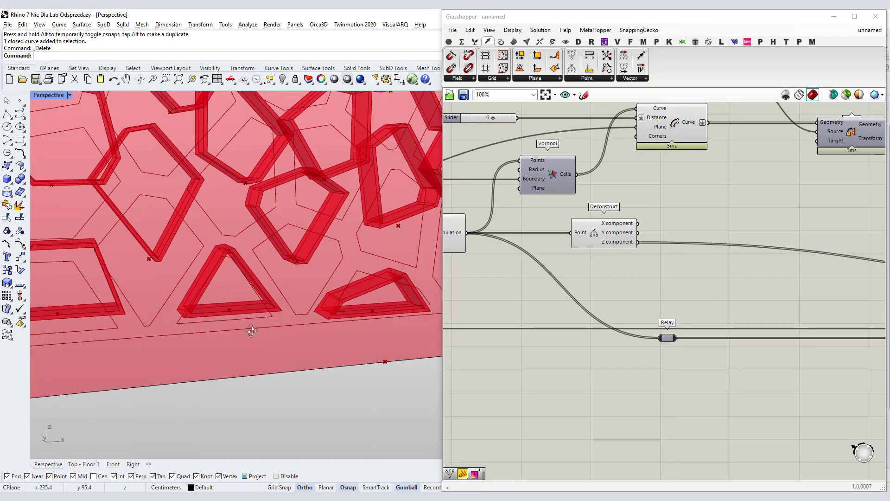
{"action": "scroll", "coordinate": [223, 309], "scroll_direction": "up", "scroll_amount": 3}
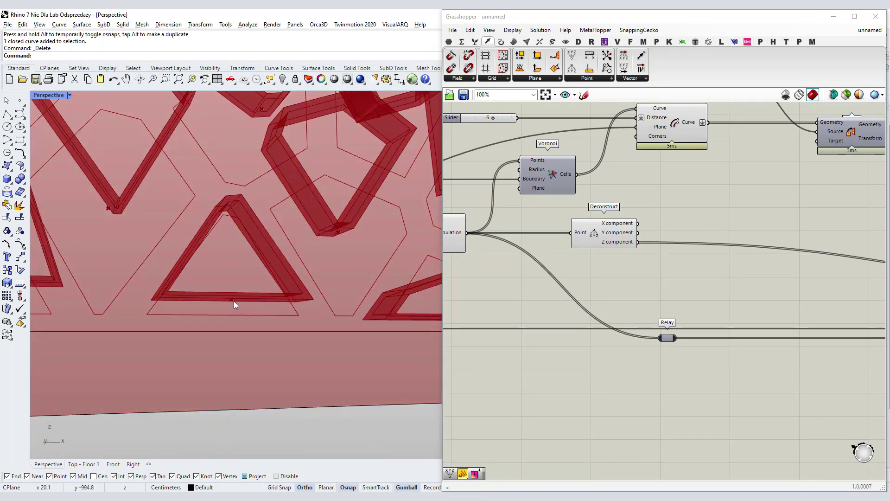
{"action": "mouse_move", "coordinate": [285, 273]}
{"action": "right_mouse_down"}
{"action": "mouse_move", "coordinate": [258, 282]}
{"action": "mouse_move", "coordinate": [288, 284]}
{"action": "mouse_move", "coordinate": [287, 293]}
{"action": "mouse_move", "coordinate": [293, 287]}
{"action": "right_mouse_up"}
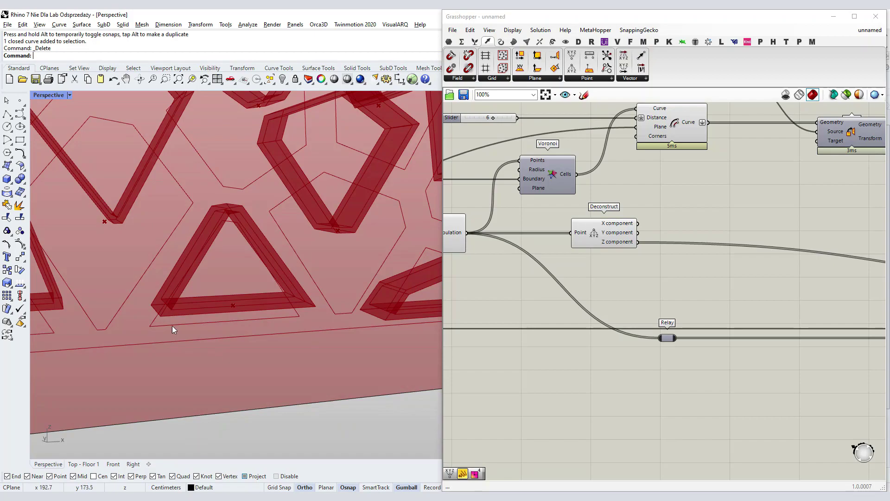
{"action": "scroll", "coordinate": [305, 311], "scroll_direction": "down", "scroll_amount": 10}
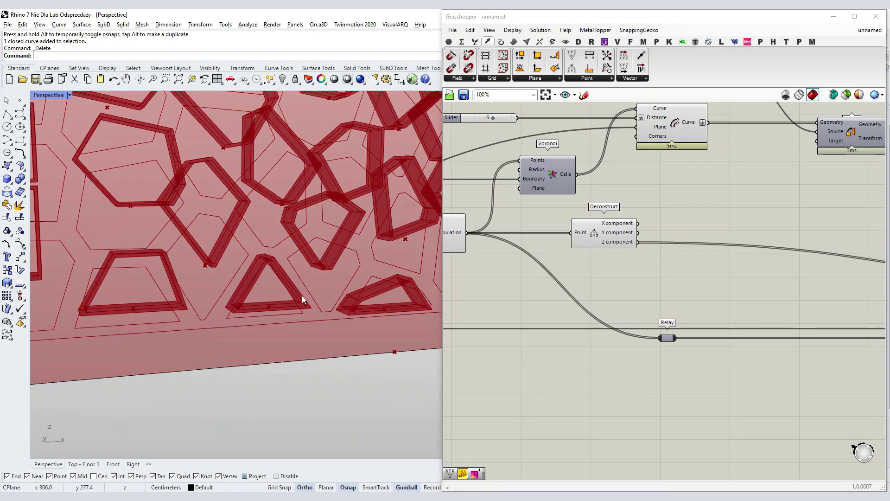
{"action": "right_click_drag", "start_coordinate": [373, 233], "coordinate": [327, 244]}
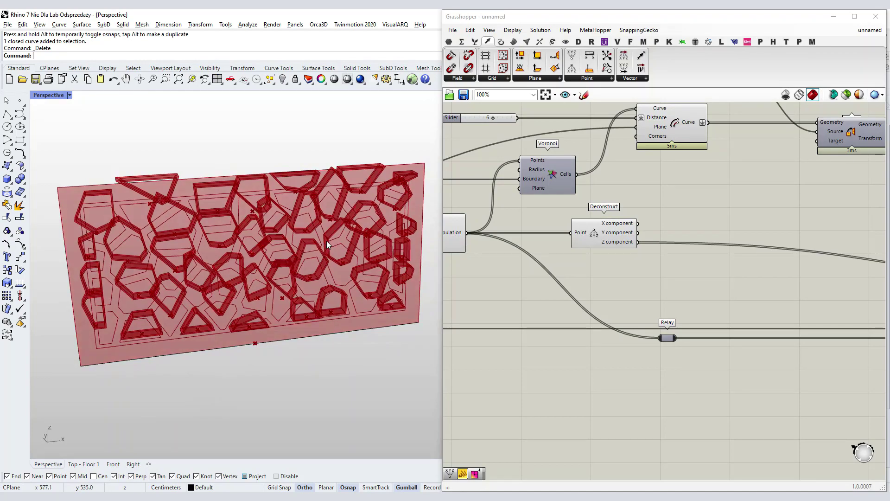
Add a Bounding Box component below Offset Curve and Orient, and connect the second Offset Curve's Curve output to its Content input
{"action": "mouse_move", "coordinate": [724, 251]}
{"action": "right_mouse_down"}
{"action": "mouse_move", "coordinate": [712, 259]}
{"action": "mouse_move", "coordinate": [728, 267]}
{"action": "right_mouse_up"}
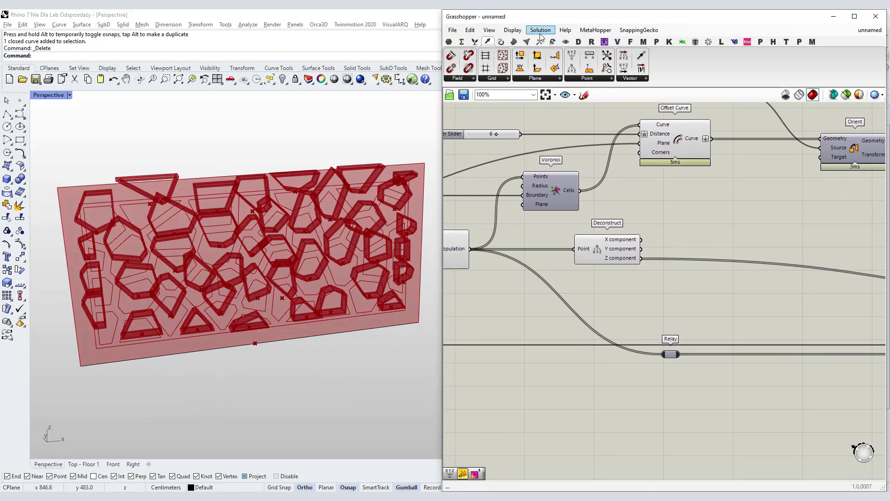
{"action": "left_click", "coordinate": [513, 41]}
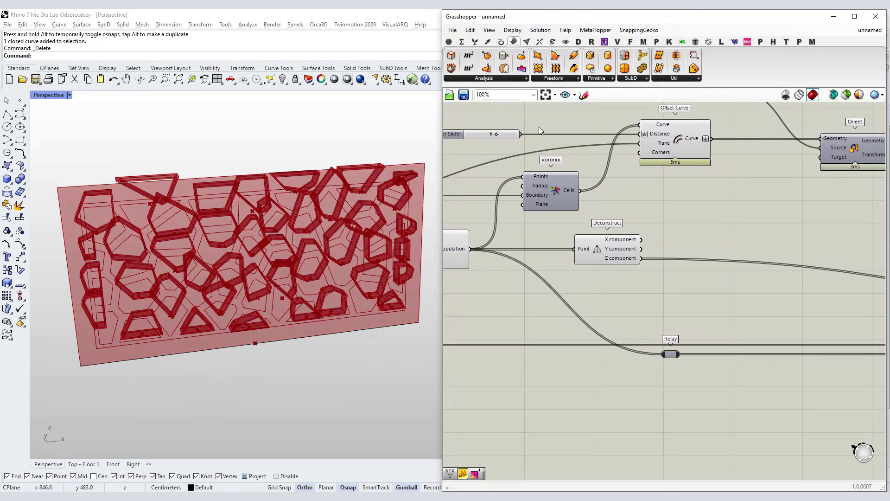
{"action": "left_click", "coordinate": [600, 78]}
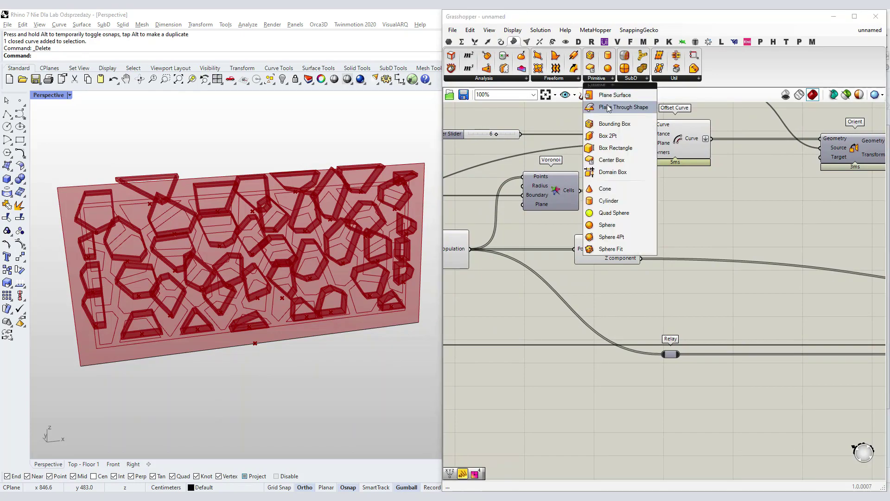
{"action": "left_click", "coordinate": [624, 124]}
{"action": "left_click", "coordinate": [644, 284]}
{"action": "right_click_drag", "start_coordinate": [701, 282], "coordinate": [631, 293]}
{"action": "left_click_drag", "start_coordinate": [629, 302], "coordinate": [696, 206]}
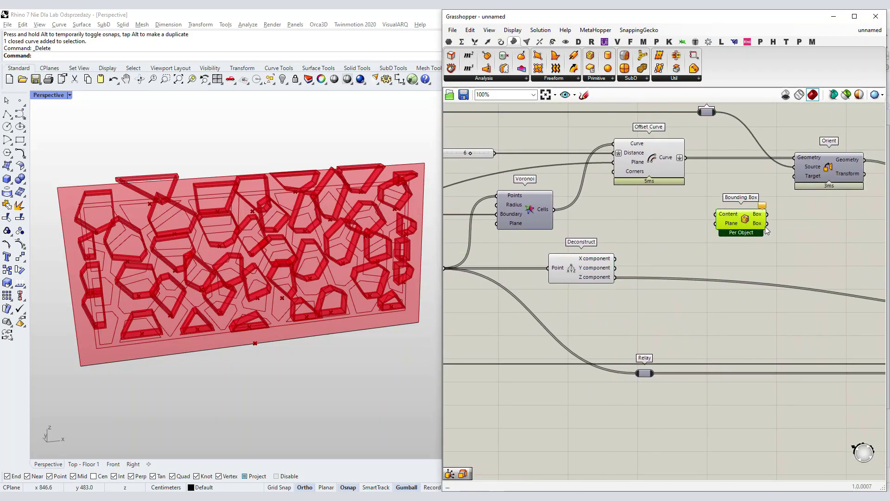
{"action": "right_click_drag", "start_coordinate": [685, 173], "coordinate": [569, 188]}
{"action": "left_click", "coordinate": [545, 180]}
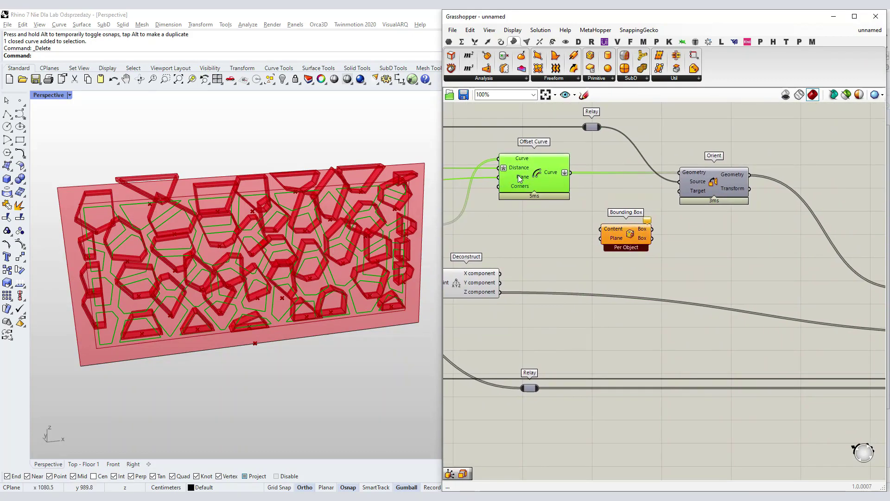
{"action": "left_click_drag", "start_coordinate": [571, 173], "coordinate": [593, 235]}
Set the Ilosc slider to 21 and inspect the cells' bounding boxes against the wall openings
{"action": "right_click_drag", "start_coordinate": [229, 271], "coordinate": [296, 246]}
{"action": "scroll", "coordinate": [534, 235], "scroll_direction": "down", "scroll_amount": 2}
{"action": "right_click_drag", "start_coordinate": [493, 238], "coordinate": [795, 229]}
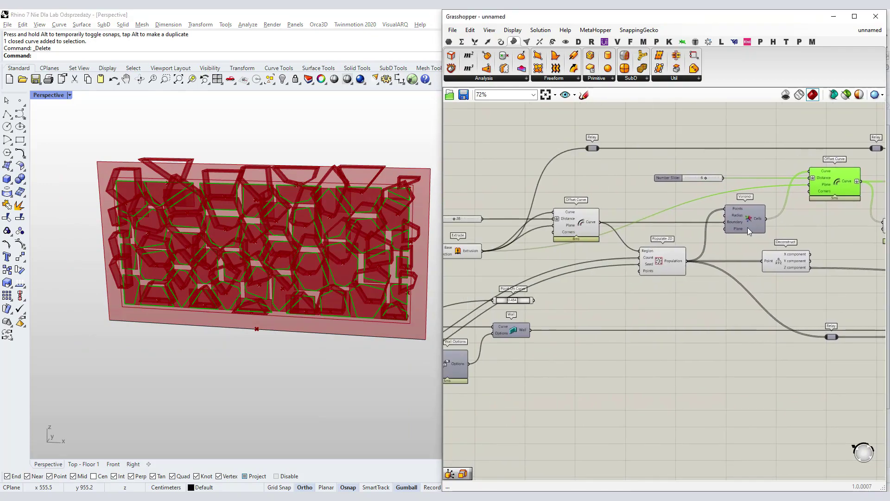
{"action": "right_click_drag", "start_coordinate": [519, 196], "coordinate": [737, 184]}
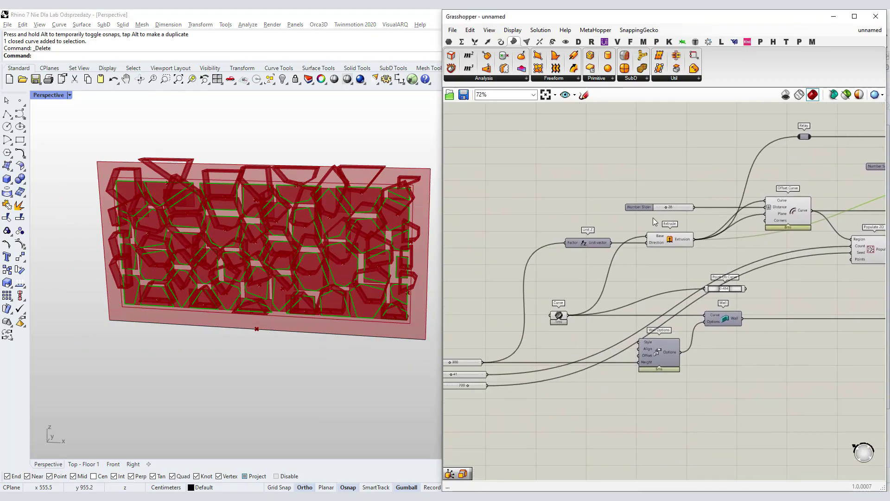
{"action": "scroll", "coordinate": [544, 302], "scroll_direction": "up", "scroll_amount": 4}
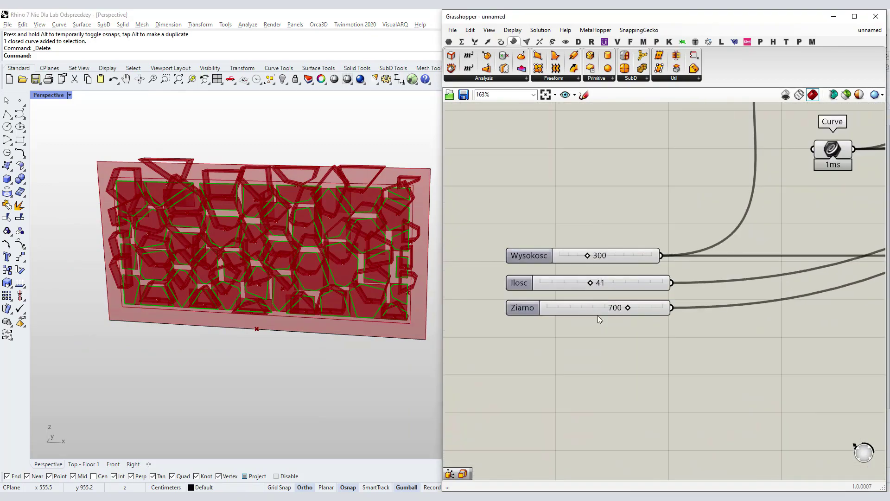
{"action": "left_click_drag", "start_coordinate": [589, 284], "coordinate": [567, 287]}
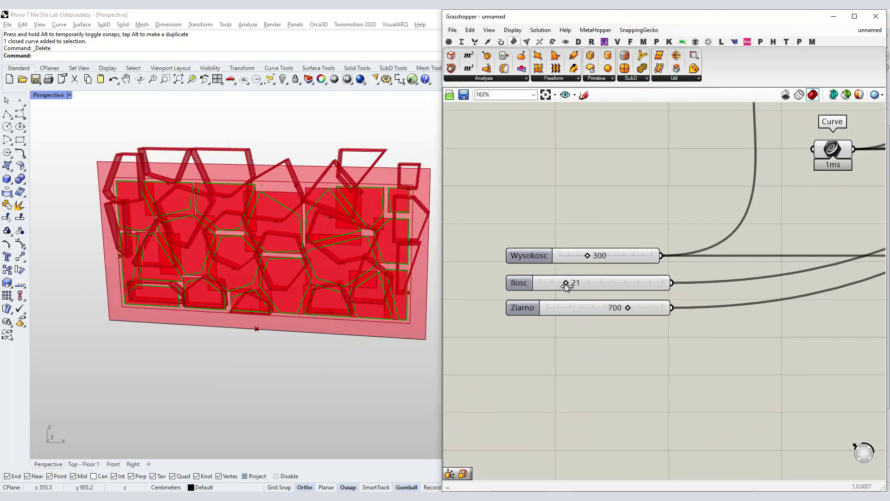
{"action": "right_click_drag", "start_coordinate": [372, 299], "coordinate": [266, 214]}
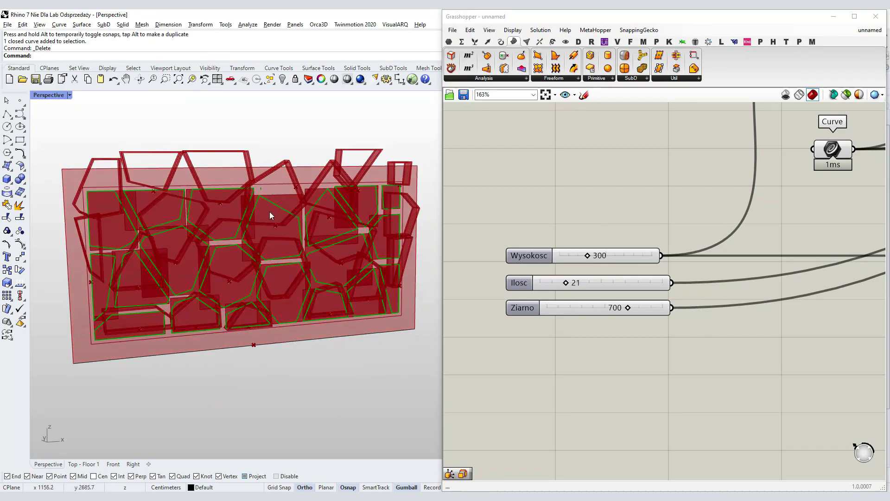
{"action": "scroll", "coordinate": [265, 214], "scroll_direction": "up", "scroll_amount": 3}
{"action": "scroll", "coordinate": [343, 227], "scroll_direction": "down", "scroll_amount": 2}
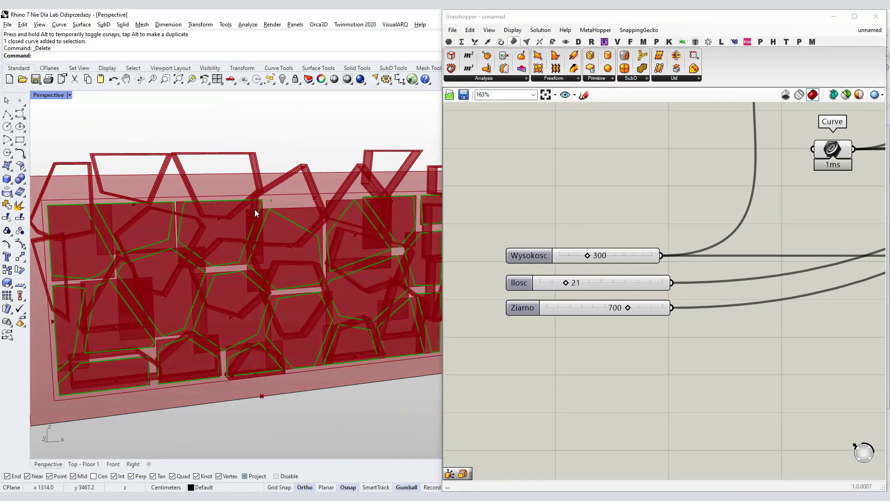
Deselect everything and widen the canvas space between Bounding Box and the Orient and Custom profile components
{"action": "scroll", "coordinate": [599, 214], "scroll_direction": "down", "scroll_amount": 8}
{"action": "scroll", "coordinate": [705, 196], "scroll_direction": "up", "scroll_amount": 5}
{"action": "left_click_drag", "start_coordinate": [561, 219], "coordinate": [574, 216]}
{"action": "right_click_drag", "start_coordinate": [661, 212], "coordinate": [619, 231]}
{"action": "left_click", "coordinate": [618, 232]}
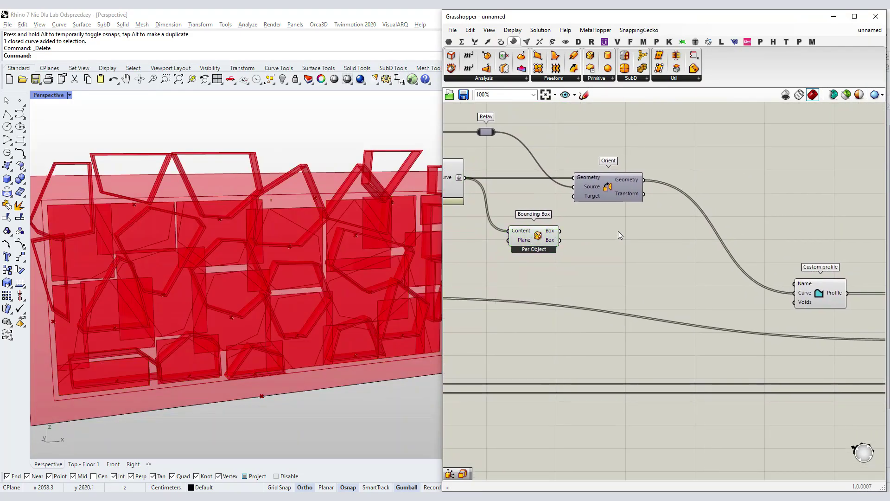
{"action": "scroll", "coordinate": [619, 231], "scroll_direction": "down", "scroll_amount": 1}
{"action": "left_click_drag", "start_coordinate": [557, 298], "coordinate": [603, 291], "text": "alt"}
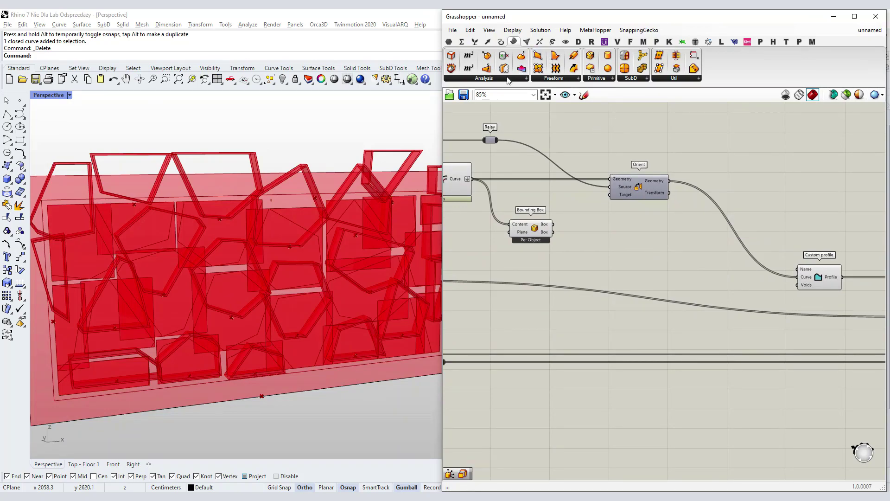
Add a Deconstruct Box component, connect Bounding Box's Box output to its Box input, and check its dimension outputs
{"action": "mouse_move", "coordinate": [515, 44]}
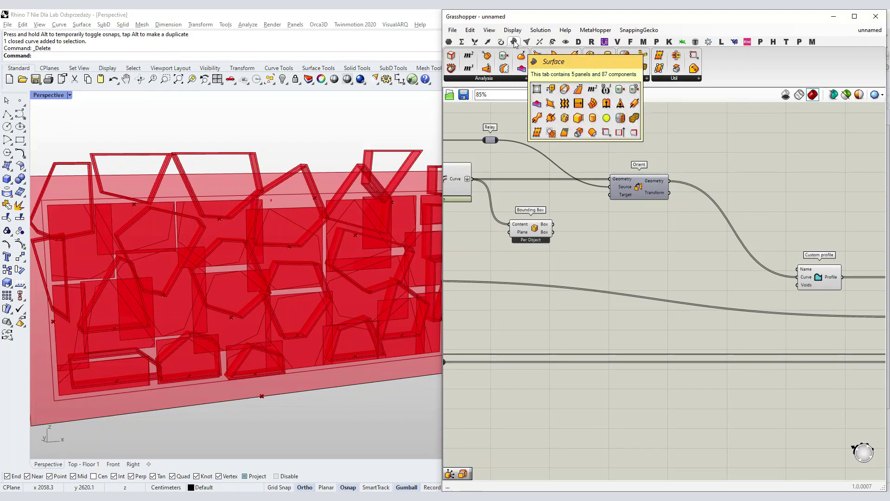
{"action": "left_click", "coordinate": [500, 77]}
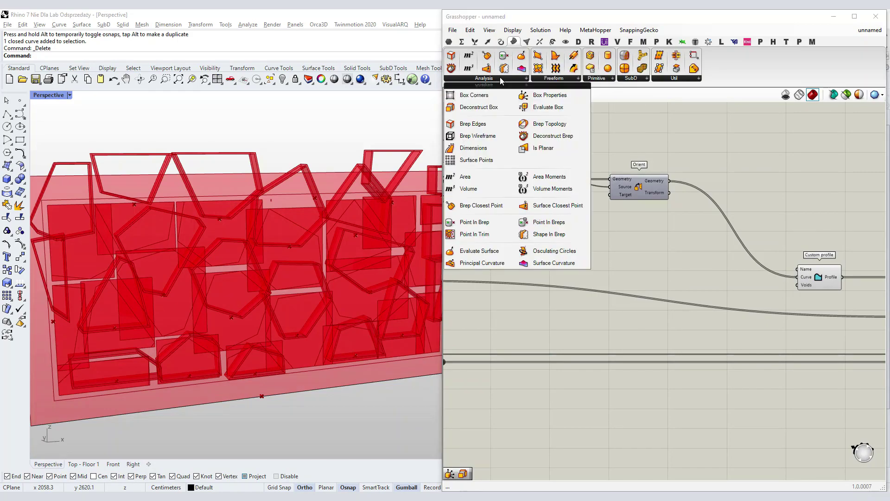
{"action": "left_click", "coordinate": [480, 107]}
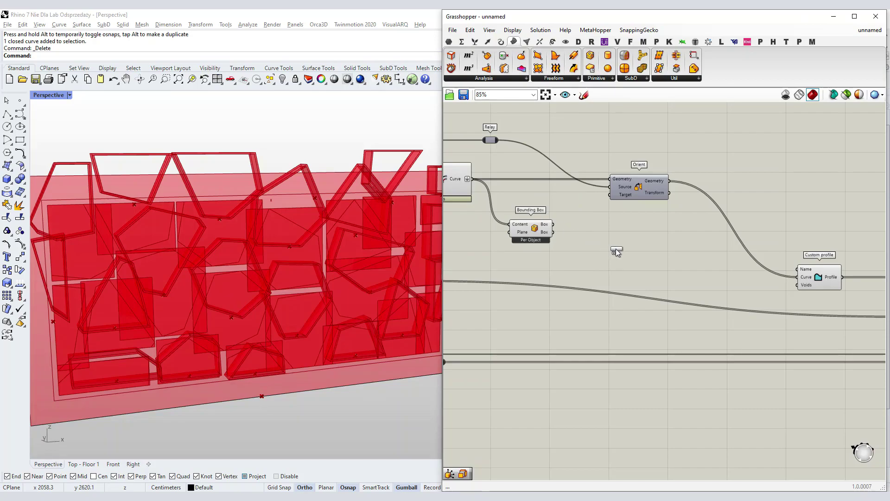
{"action": "left_click", "coordinate": [615, 250]}
{"action": "scroll", "coordinate": [556, 225], "scroll_direction": "up", "scroll_amount": 2}
{"action": "left_click_drag", "start_coordinate": [551, 224], "coordinate": [611, 251]}
{"action": "left_click", "coordinate": [680, 253]}
{"action": "mouse_move", "coordinate": [626, 238]}
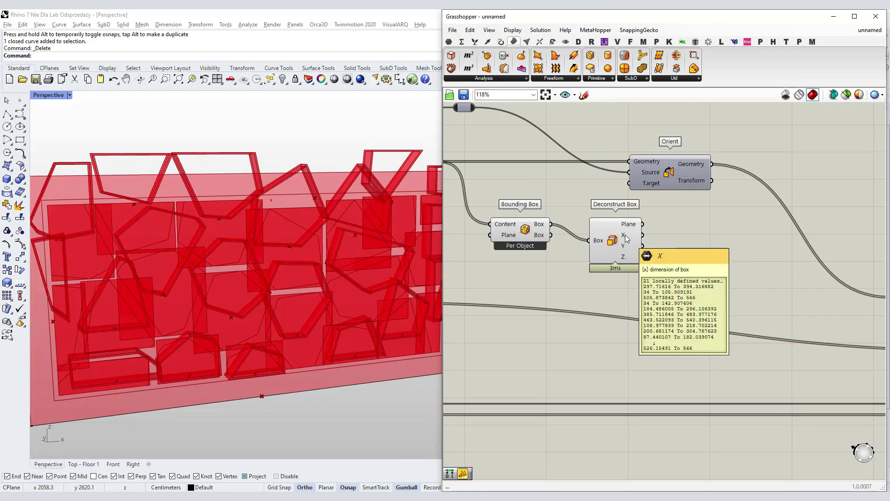
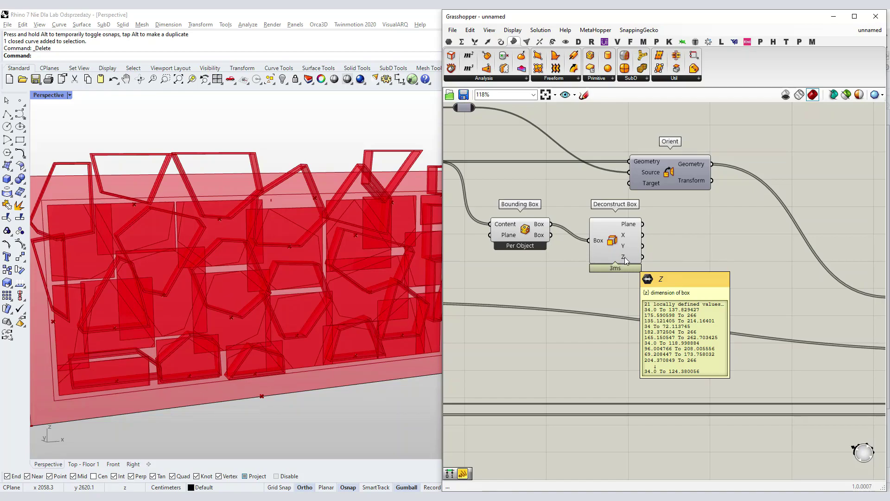
Add a Deconstruct Domain component and connect Deconstruct Box's Z output to its Domain input
{"action": "right_click_drag", "start_coordinate": [624, 260], "coordinate": [555, 261]}
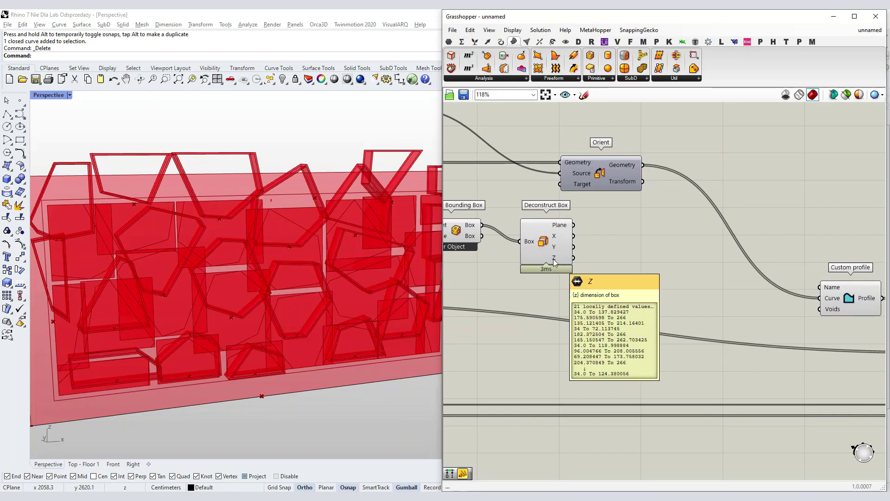
{"action": "left_click", "coordinate": [462, 42]}
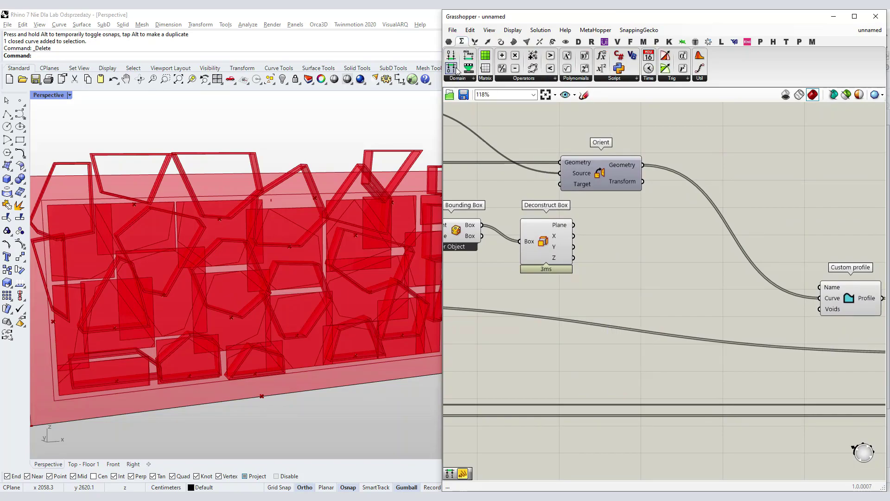
{"action": "mouse_move", "coordinate": [462, 44]}
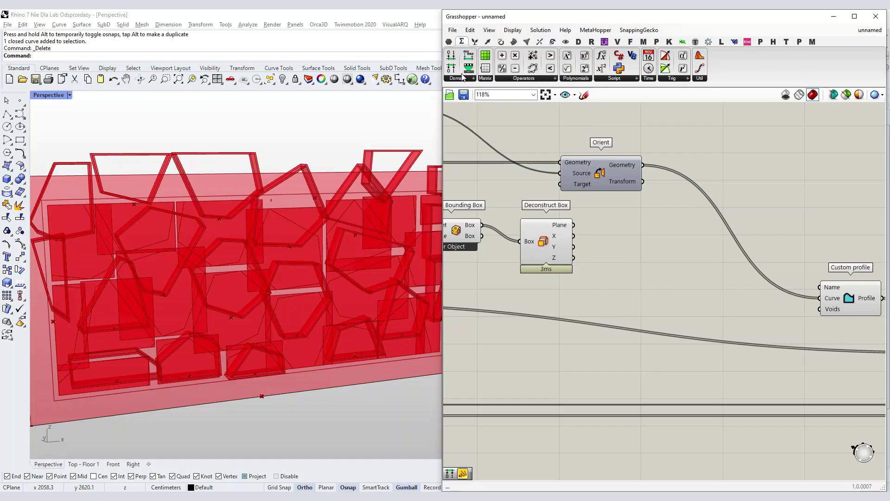
{"action": "left_click", "coordinate": [464, 80]}
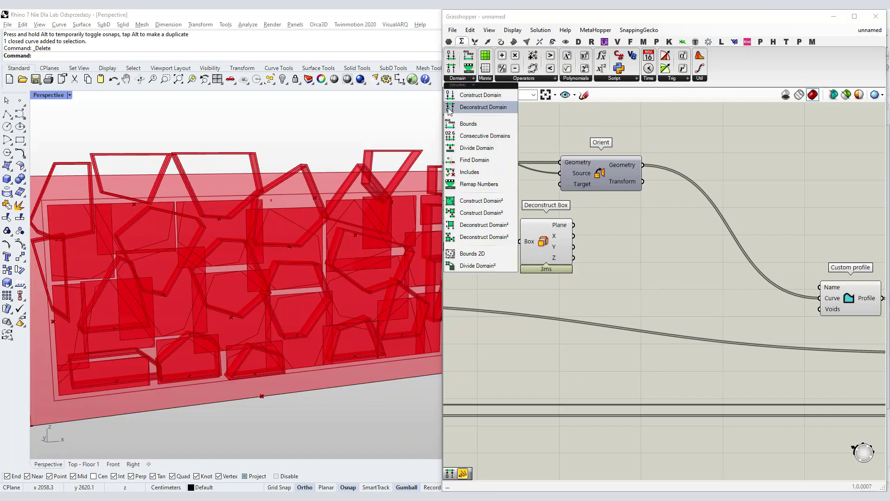
{"action": "left_click_drag", "start_coordinate": [478, 108], "coordinate": [631, 264]}
{"action": "left_click_drag", "start_coordinate": [575, 258], "coordinate": [622, 266]}
{"action": "left_click", "coordinate": [667, 287]}
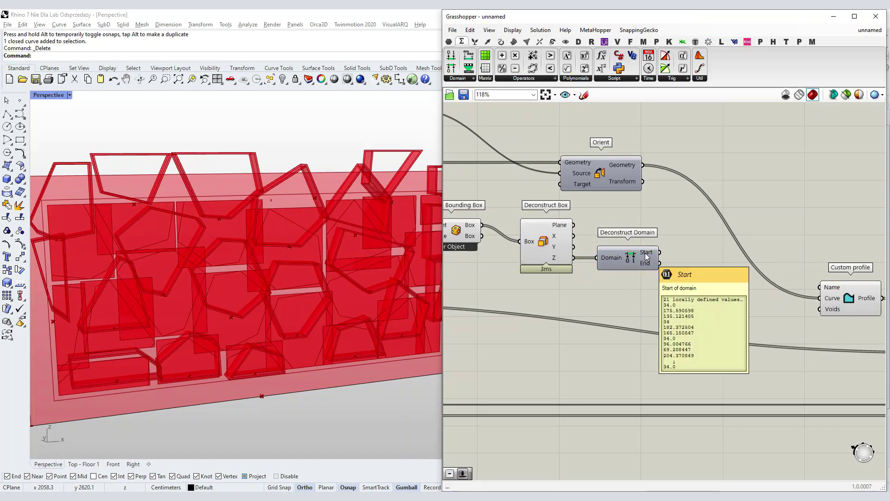
Turn off the viewport preview of the Bounding Box and Deconstruct Box components
{"action": "scroll", "coordinate": [597, 221], "scroll_direction": "down", "scroll_amount": 2}
{"action": "right_click_drag", "start_coordinate": [752, 297], "coordinate": [793, 250]}
{"action": "left_click_drag", "start_coordinate": [511, 153], "coordinate": [647, 244]}
{"action": "right_click", "coordinate": [654, 245]}
{"action": "left_click", "coordinate": [682, 259]}
Replace the Elevation input of Openings Options with Deconstruct Domain's Start output, and route the wire through a Relay below Custom profile
{"action": "right_click_drag", "start_coordinate": [761, 242], "coordinate": [619, 235]}
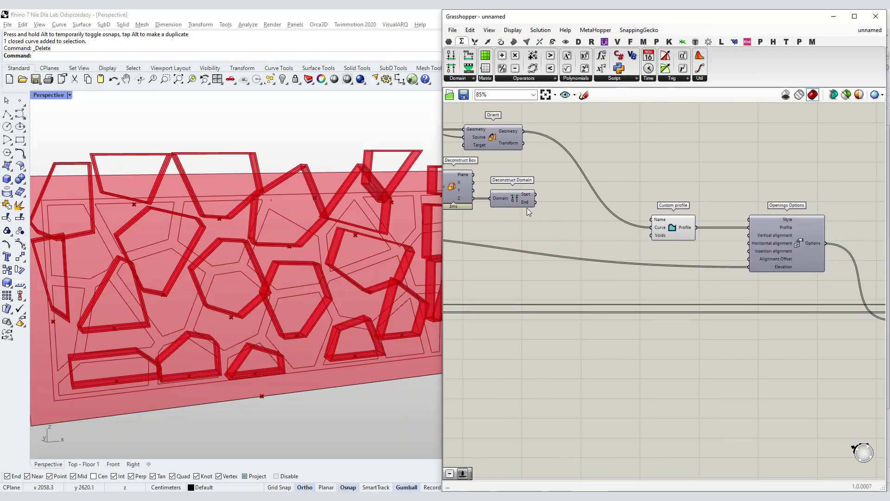
{"action": "left_click_drag", "start_coordinate": [536, 194], "coordinate": [749, 267]}
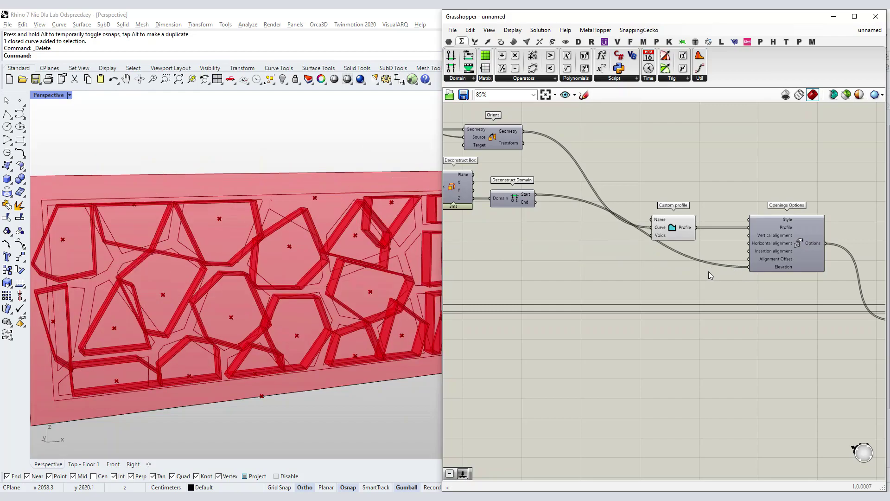
{"action": "double_click", "coordinate": [691, 259]}
{"action": "left_click_drag", "start_coordinate": [691, 259], "coordinate": [609, 270]}
Shift the Relay, Custom profile and Openings Options away from Deconstruct Domain to widen the canvas spacing
{"action": "mouse_move", "coordinate": [294, 294]}
{"action": "right_mouse_down"}
{"action": "mouse_move", "coordinate": [278, 264]}
{"action": "mouse_move", "coordinate": [284, 300]}
{"action": "mouse_move", "coordinate": [254, 297]}
{"action": "mouse_move", "coordinate": [288, 280]}
{"action": "right_mouse_up"}
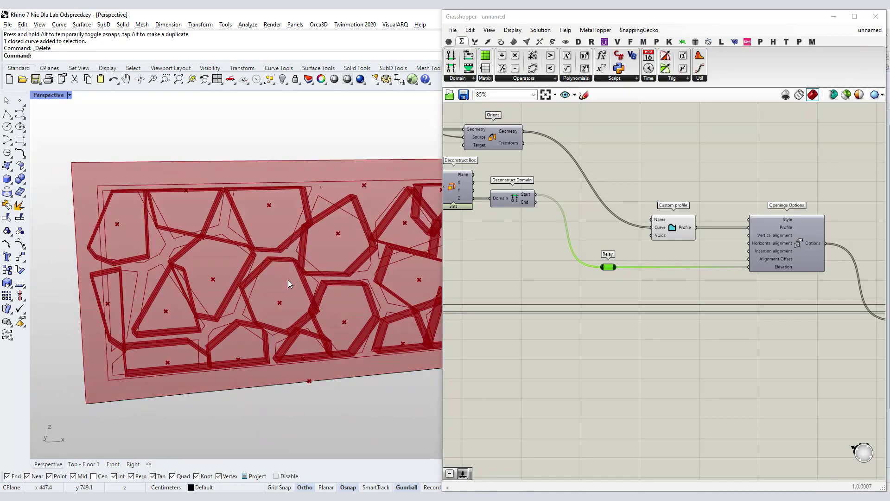
{"action": "left_click_drag", "start_coordinate": [591, 284], "coordinate": [632, 289], "text": "alt"}
{"action": "left_click", "coordinate": [626, 290]}
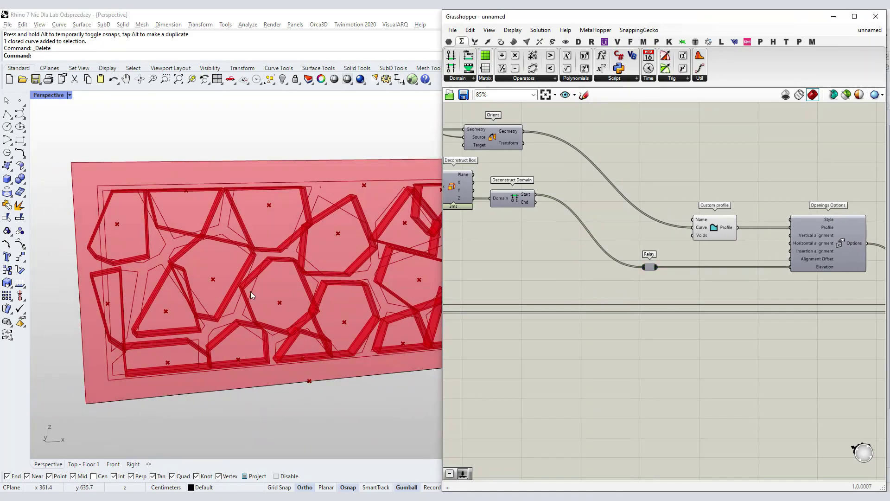
Examine how the repositioned wall openings line up with the offset Voronoi outlines and population points
{"action": "right_click_drag", "start_coordinate": [243, 271], "coordinate": [243, 251]}
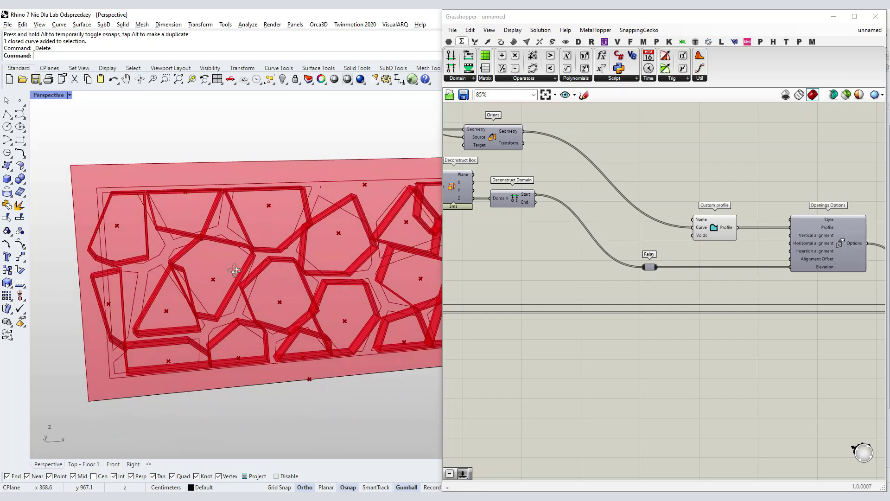
{"action": "scroll", "coordinate": [245, 250], "scroll_direction": "down", "scroll_amount": 2}
{"action": "scroll", "coordinate": [191, 244], "scroll_direction": "up", "scroll_amount": 4}
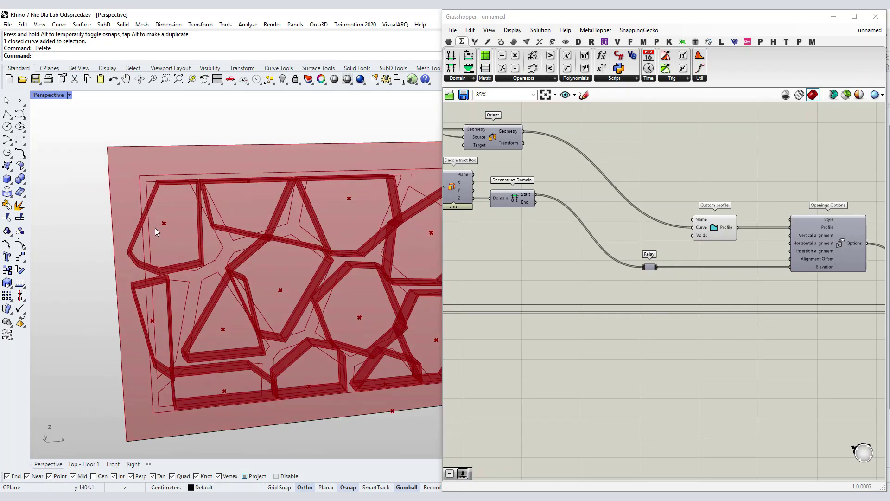
{"action": "right_click_drag", "start_coordinate": [181, 218], "coordinate": [204, 199]}
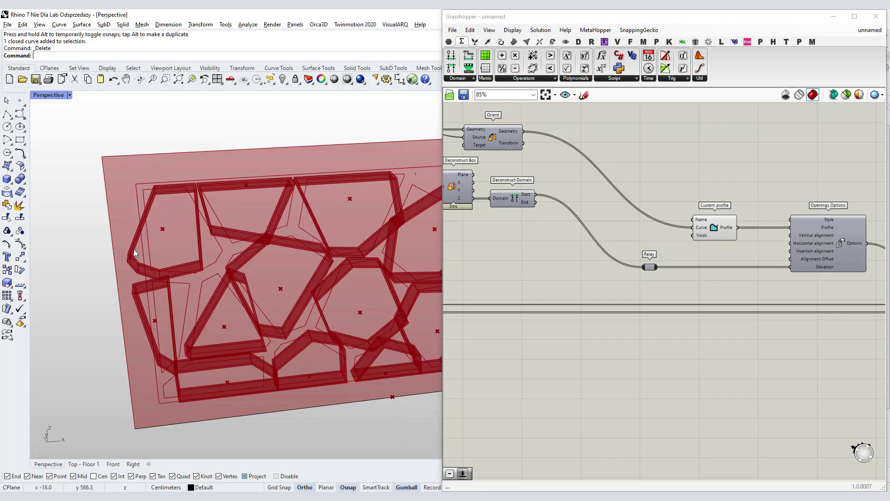
{"action": "scroll", "coordinate": [241, 267], "scroll_direction": "down", "scroll_amount": 2}
{"action": "scroll", "coordinate": [302, 266], "scroll_direction": "up", "scroll_amount": 1}
Review the component chain from Deconstruct Domain and Orient back to the Curve, Extrude and Wall components
{"action": "right_click_drag", "start_coordinate": [544, 242], "coordinate": [644, 252]}
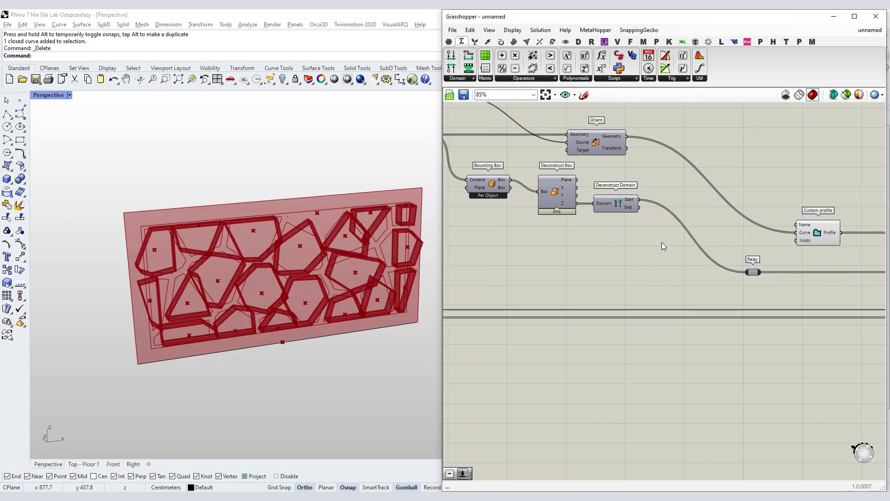
{"action": "right_click_drag", "start_coordinate": [587, 241], "coordinate": [652, 292]}
{"action": "left_click", "coordinate": [664, 191]}
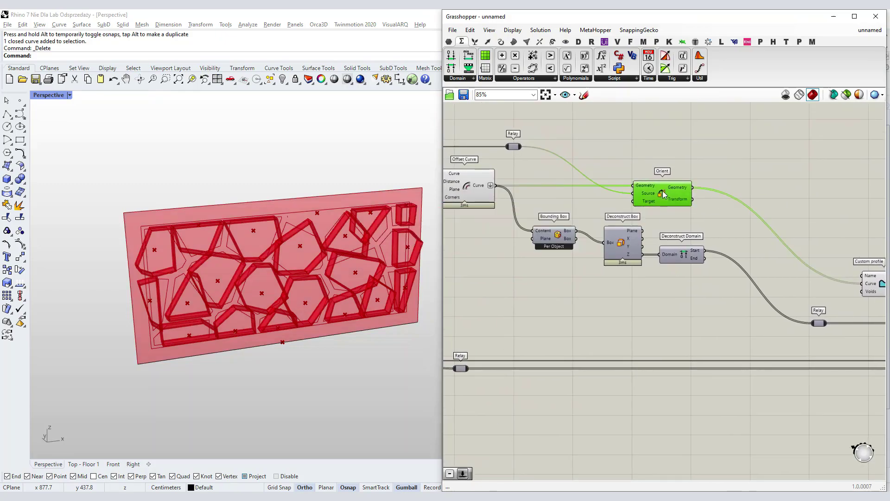
{"action": "left_click", "coordinate": [711, 226]}
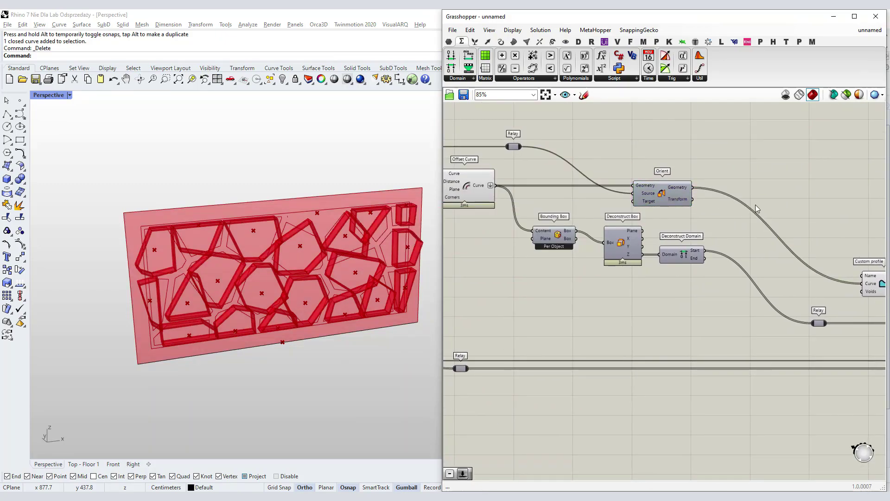
{"action": "scroll", "coordinate": [561, 232], "scroll_direction": "down", "scroll_amount": 4}
{"action": "scroll", "coordinate": [502, 247], "scroll_direction": "up", "scroll_amount": 6}
{"action": "right_click_drag", "start_coordinate": [510, 247], "coordinate": [608, 230]}
{"action": "scroll", "coordinate": [607, 230], "scroll_direction": "down", "scroll_amount": 1}
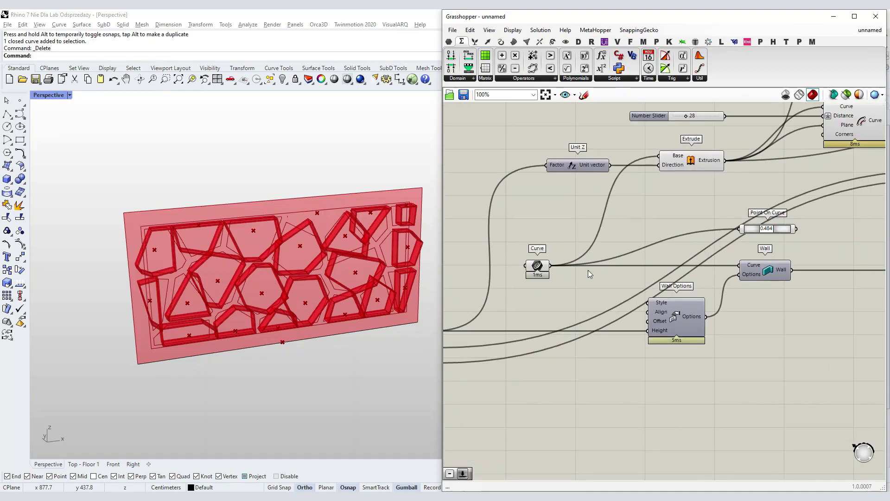
Shift the Curve parameter slightly away from the Wall component and highlight the Extrude component's surface on the wall
{"action": "left_click_drag", "start_coordinate": [536, 268], "coordinate": [526, 266]}
{"action": "scroll", "coordinate": [527, 268], "scroll_direction": "down", "scroll_amount": 2}
{"action": "right_click_drag", "start_coordinate": [545, 296], "coordinate": [584, 292]}
{"action": "scroll", "coordinate": [680, 197], "scroll_direction": "up", "scroll_amount": 1}
{"action": "left_click", "coordinate": [702, 188]}
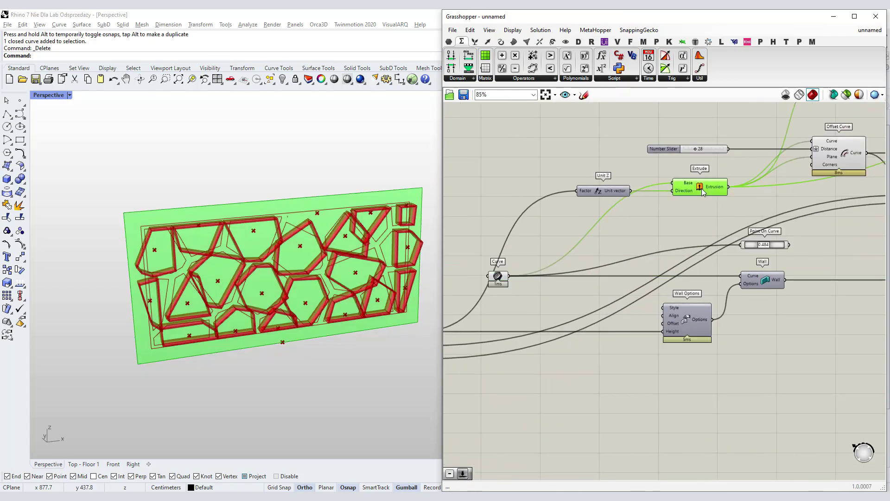
{"action": "left_click", "coordinate": [606, 246]}
{"action": "scroll", "coordinate": [600, 251], "scroll_direction": "up", "scroll_amount": 2}
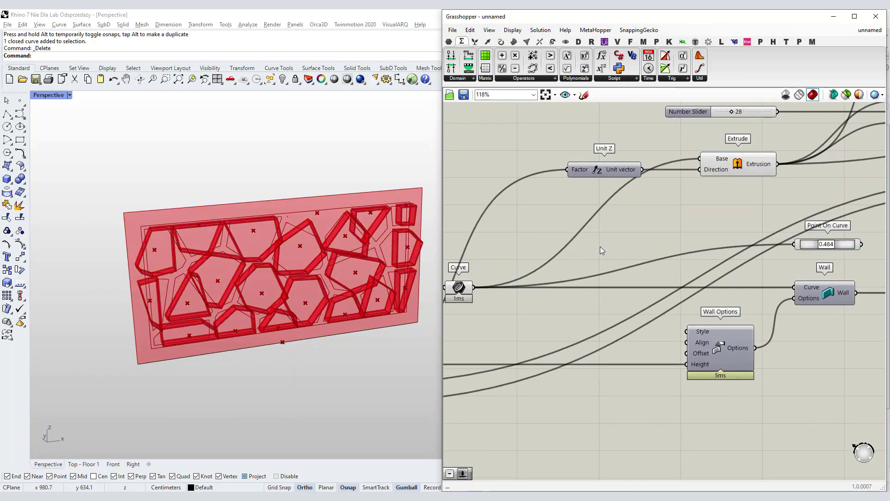
Add a Flip Curve component below Unit Z and connect the Curve parameter to its Curve input
{"action": "right_click_drag", "start_coordinate": [553, 226], "coordinate": [578, 229]}
{"action": "double_click", "coordinate": [577, 229]}
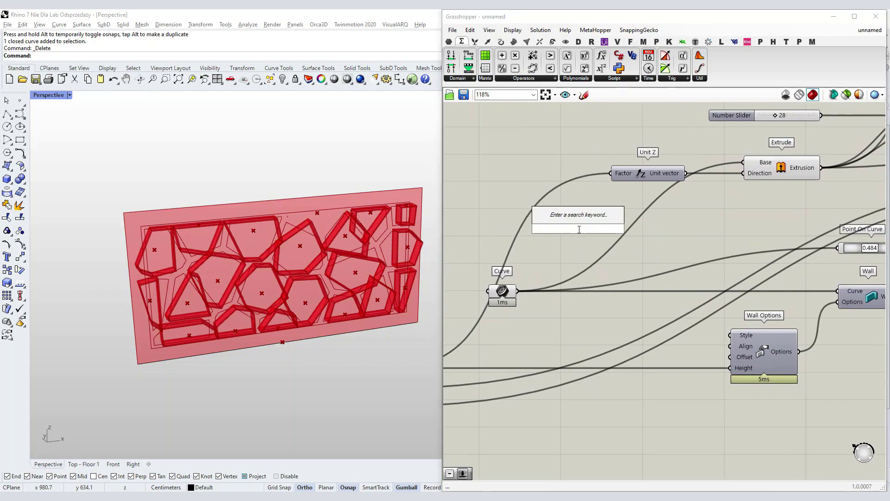
{"action": "type", "text": "flip"}
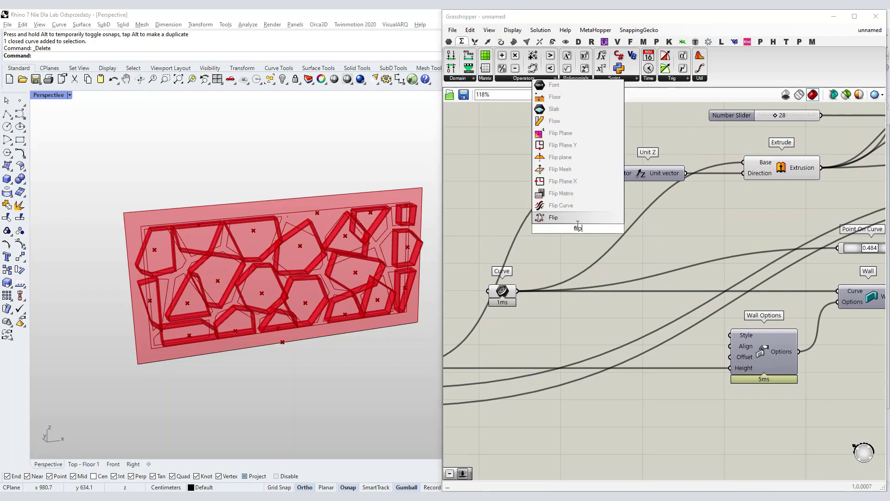
{"action": "left_click", "coordinate": [561, 205]}
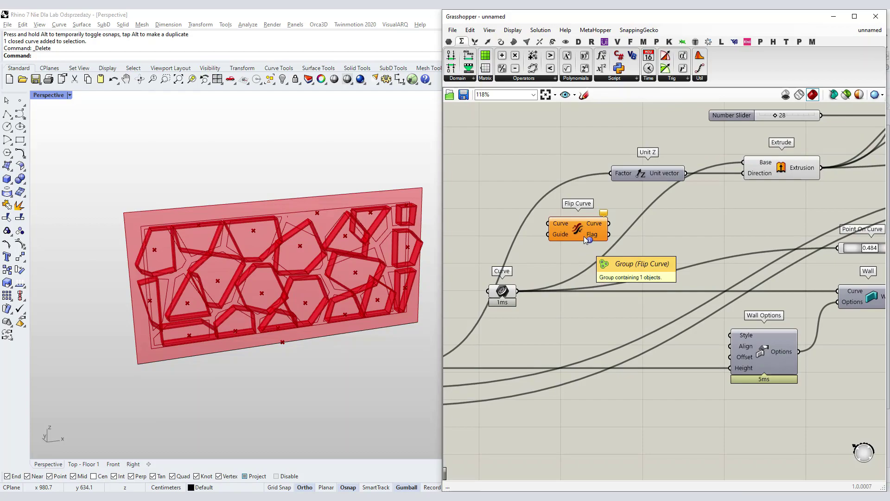
{"action": "left_click", "coordinate": [580, 229], "text": "ctrl+alt"}
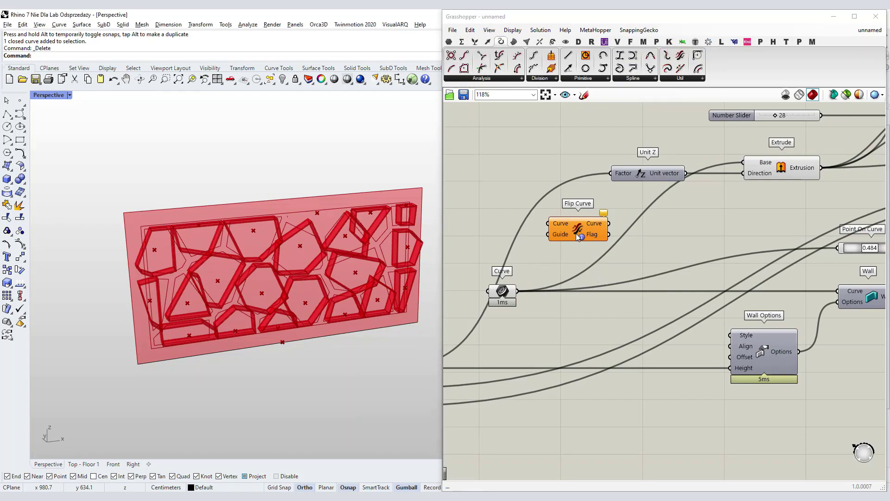
{"action": "mouse_move", "coordinate": [518, 291]}
{"action": "left_mouse_down"}
{"action": "mouse_move", "coordinate": [511, 246]}
{"action": "mouse_move", "coordinate": [548, 223]}
{"action": "left_mouse_up"}
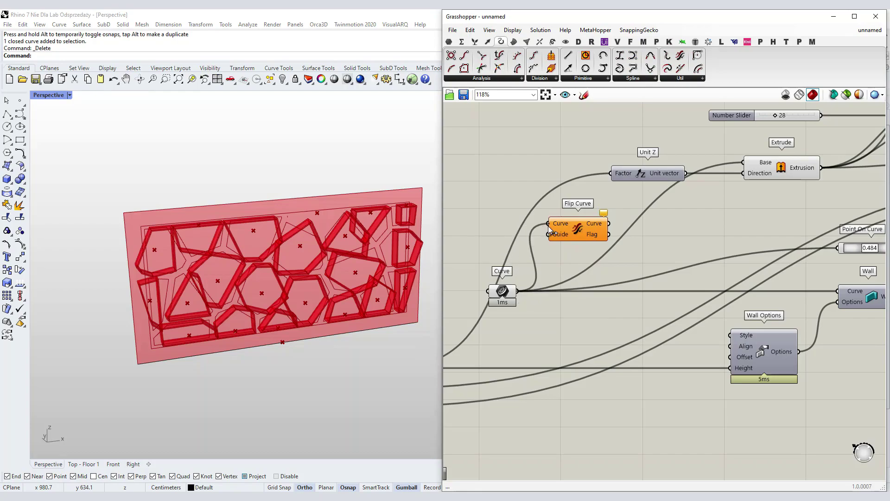
Feed Flip Curve's Curve output into Extrude's Base, moving the Curve parameter and Unit Z aside to tidy the wires
{"action": "right_click_drag", "start_coordinate": [502, 291], "coordinate": [571, 288]}
{"action": "left_click_drag", "start_coordinate": [571, 287], "coordinate": [508, 287]}
{"action": "left_click", "coordinate": [632, 299]}
{"action": "right_click_drag", "start_coordinate": [632, 298], "coordinate": [566, 305]}
{"action": "left_click_drag", "start_coordinate": [613, 225], "coordinate": [744, 166]}
{"action": "left_click_drag", "start_coordinate": [652, 177], "coordinate": [625, 179]}
{"action": "left_click", "coordinate": [494, 204]}
Examine how the wall openings line up with the offset Voronoi outlines and population points
{"action": "mouse_move", "coordinate": [326, 258]}
{"action": "right_mouse_down"}
{"action": "mouse_move", "coordinate": [316, 232]}
{"action": "mouse_move", "coordinate": [327, 232]}
{"action": "mouse_move", "coordinate": [312, 262]}
{"action": "mouse_move", "coordinate": [331, 257]}
{"action": "right_mouse_up"}
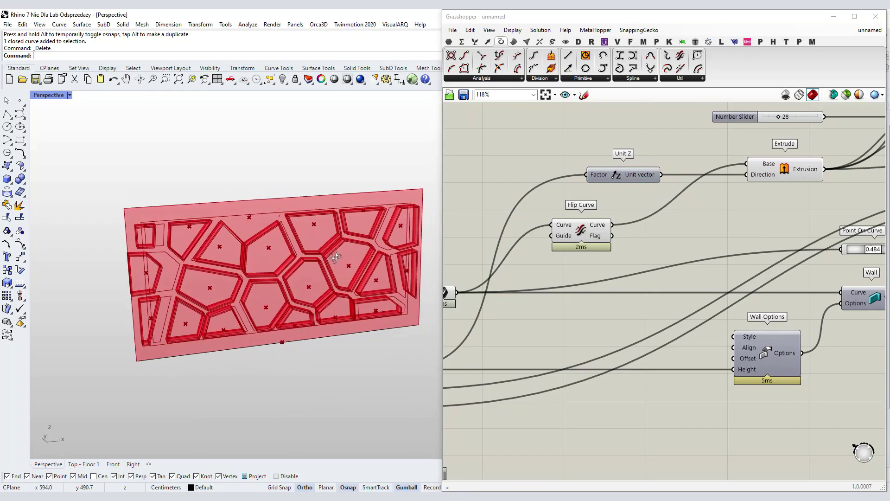
{"action": "scroll", "coordinate": [163, 345], "scroll_direction": "up", "scroll_amount": 3}
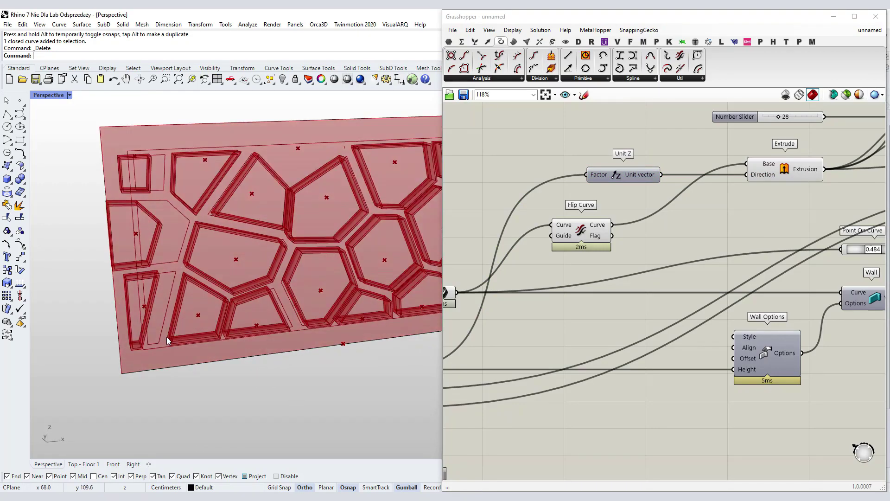
{"action": "right_click_drag", "start_coordinate": [359, 257], "coordinate": [266, 285], "text": "shift"}
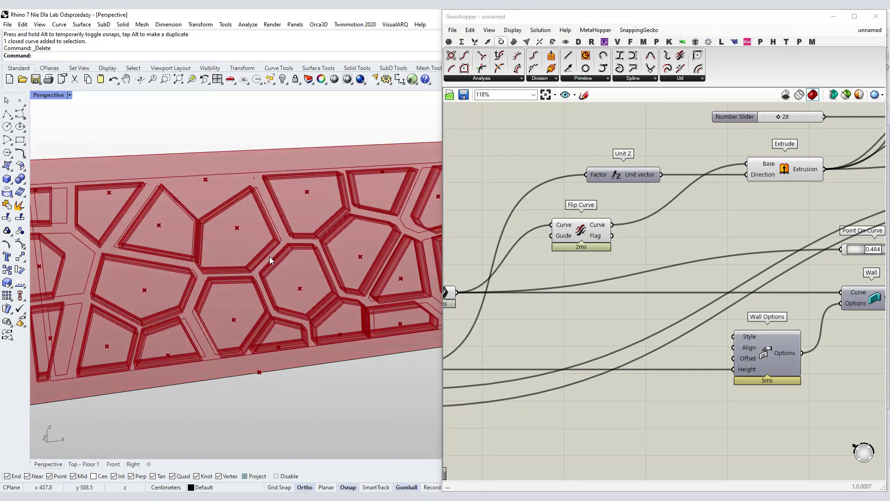
{"action": "scroll", "coordinate": [305, 258], "scroll_direction": "down", "scroll_amount": 2}
{"action": "right_click_drag", "start_coordinate": [371, 257], "coordinate": [305, 240]}
{"action": "scroll", "coordinate": [326, 238], "scroll_direction": "up", "scroll_amount": 5}
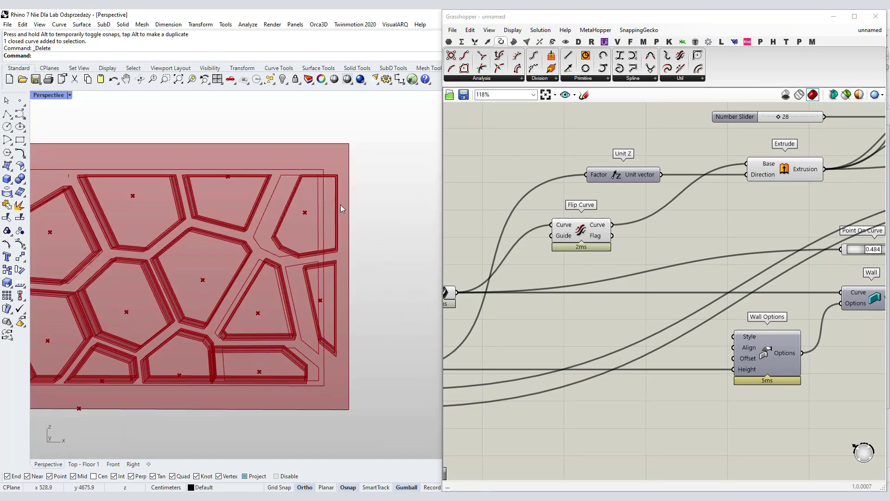
{"action": "right_click_drag", "start_coordinate": [313, 236], "coordinate": [296, 249]}
{"action": "left_click", "coordinate": [302, 214]}
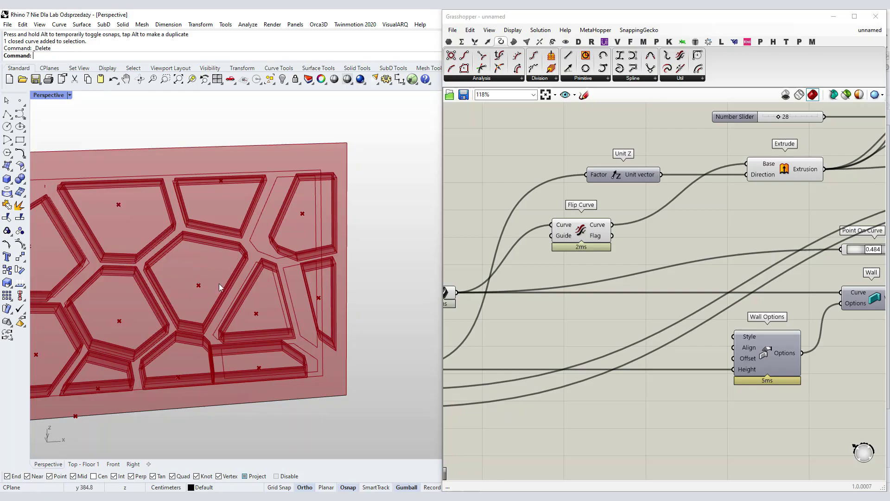
Delete the unused Deconstruct component connected to Populate 2D's Population output
{"action": "scroll", "coordinate": [592, 223], "scroll_direction": "down", "scroll_amount": 6}
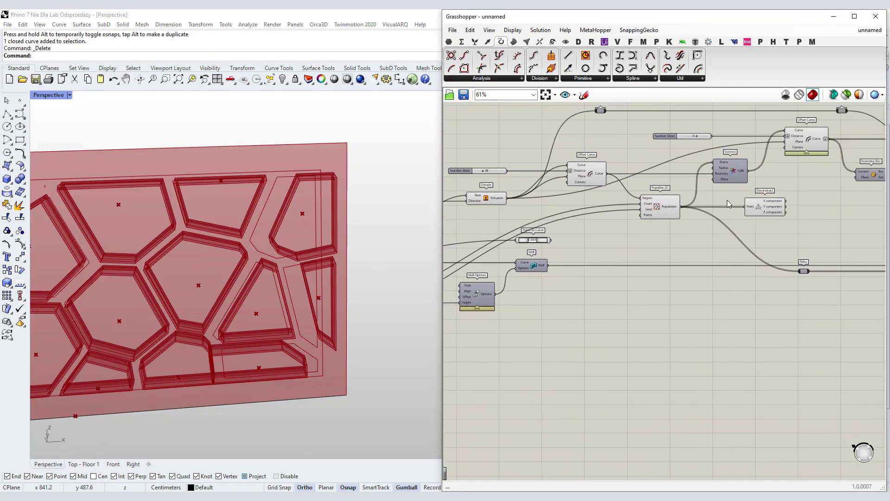
{"action": "scroll", "coordinate": [553, 258], "scroll_direction": "up", "scroll_amount": 3}
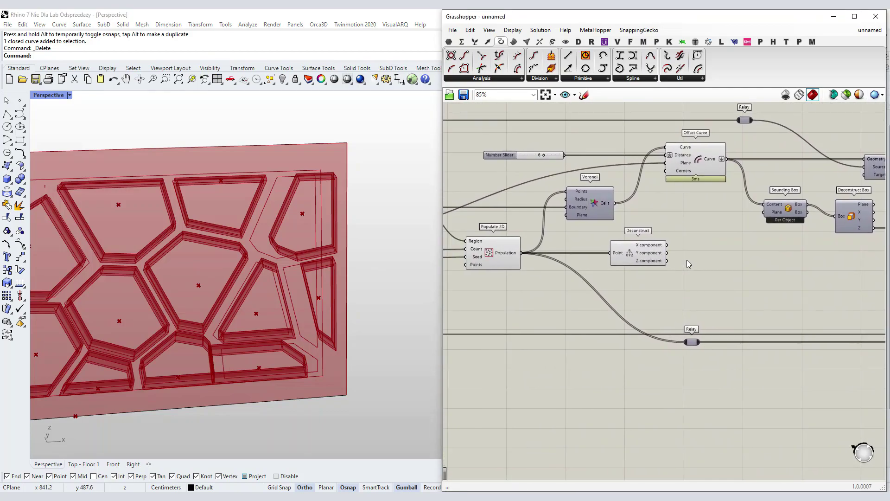
{"action": "left_click", "coordinate": [642, 258]}
{"action": "key", "text": "Delete"}
Widen the canvas spacing between Bounding Box and Deconstruct Box, shifting the downstream components away
{"action": "right_click_drag", "start_coordinate": [778, 251], "coordinate": [573, 260]}
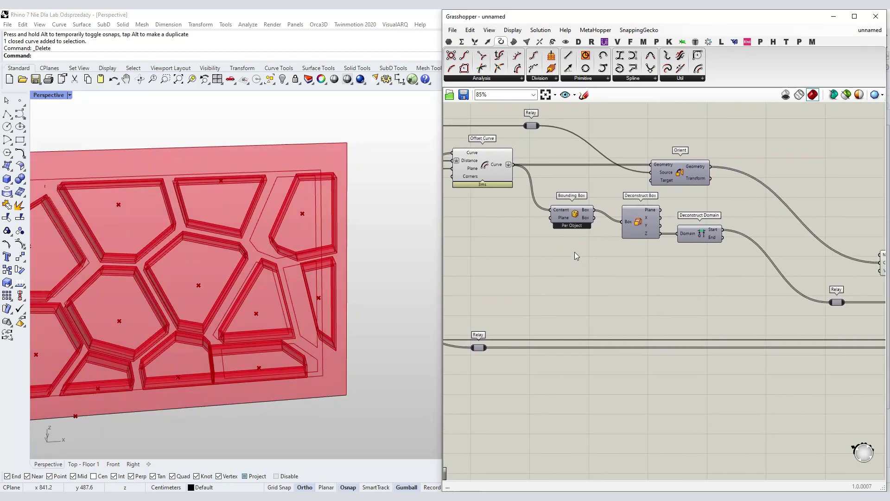
{"action": "scroll", "coordinate": [584, 221], "scroll_direction": "up", "scroll_amount": 2}
{"action": "left_click", "coordinate": [601, 232]}
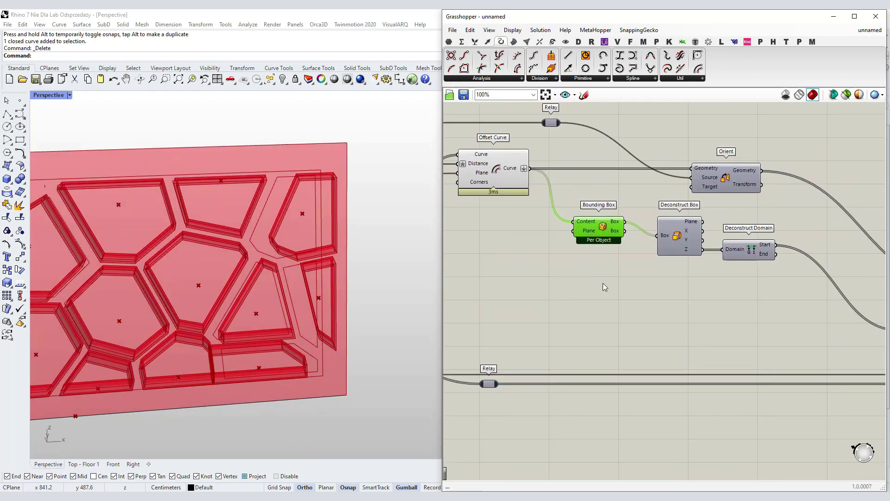
{"action": "right_click_drag", "start_coordinate": [668, 288], "coordinate": [639, 289]}
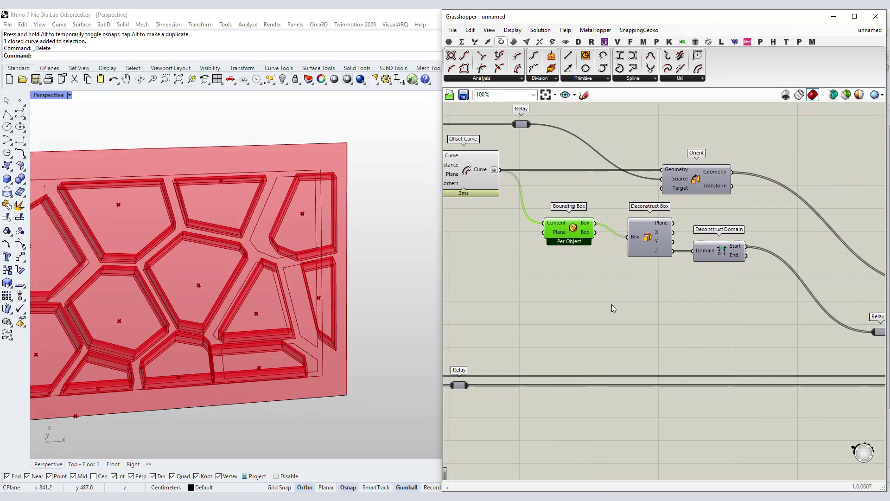
{"action": "left_click_drag", "start_coordinate": [611, 304], "coordinate": [627, 307], "text": "alt"}
Add a Box Properties component below Deconstruct Box, feed it Bounding Box's Box output, and highlight its center points
{"action": "left_click", "coordinate": [515, 42]}
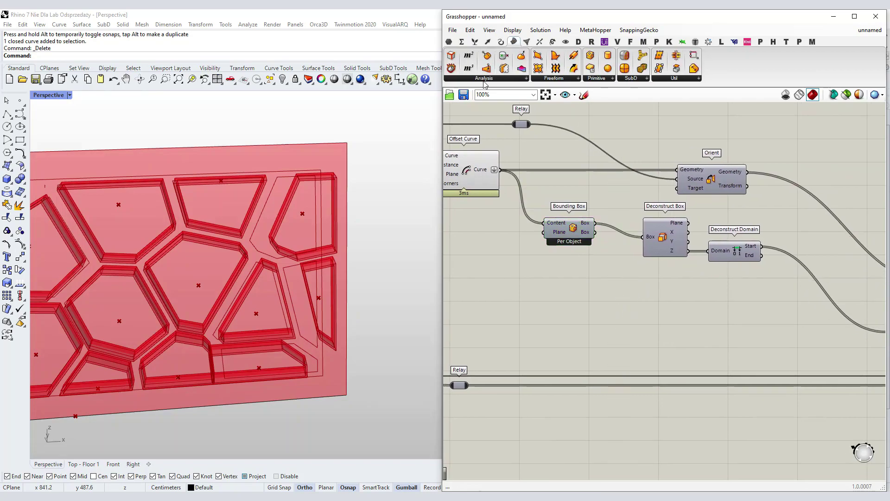
{"action": "left_click", "coordinate": [484, 80]}
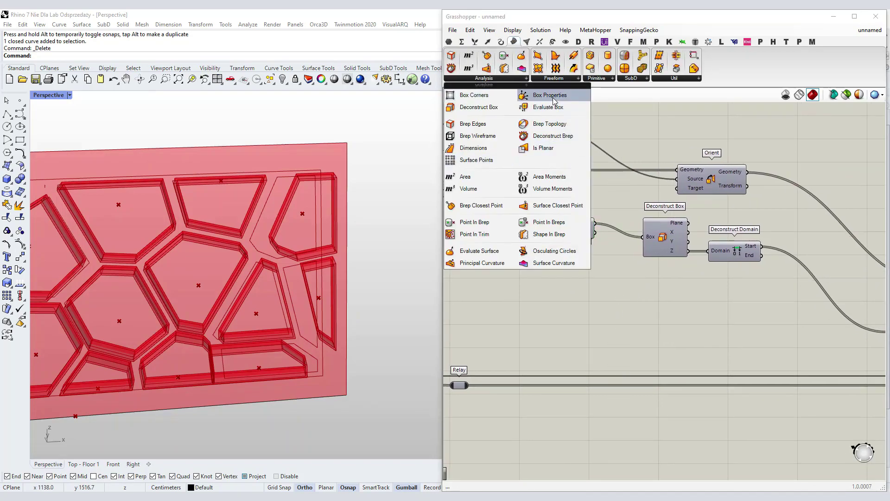
{"action": "left_click_drag", "start_coordinate": [551, 96], "coordinate": [682, 312]}
{"action": "left_click", "coordinate": [615, 285]}
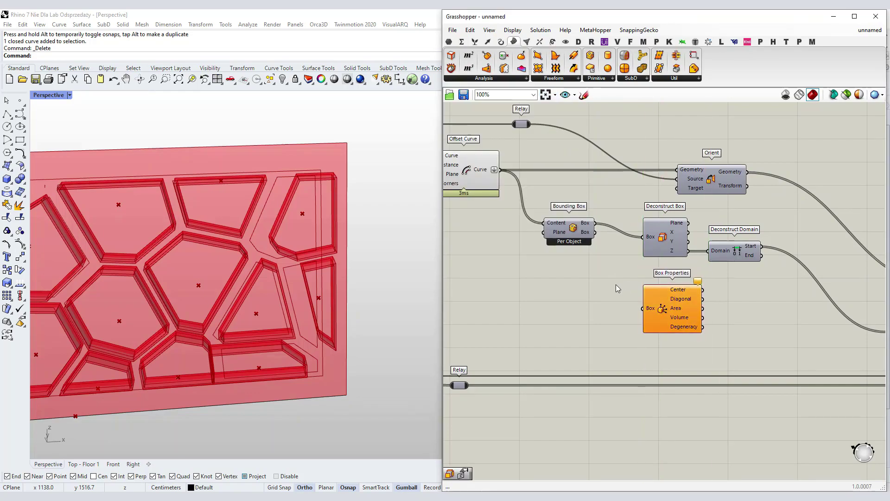
{"action": "right_click_drag", "start_coordinate": [615, 285], "coordinate": [553, 264]}
{"action": "left_click_drag", "start_coordinate": [533, 201], "coordinate": [596, 290]}
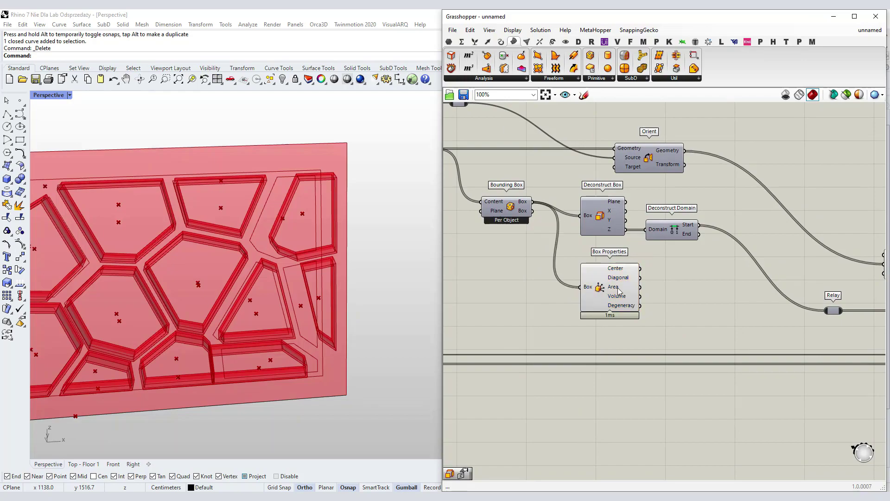
{"action": "mouse_move", "coordinate": [617, 273]}
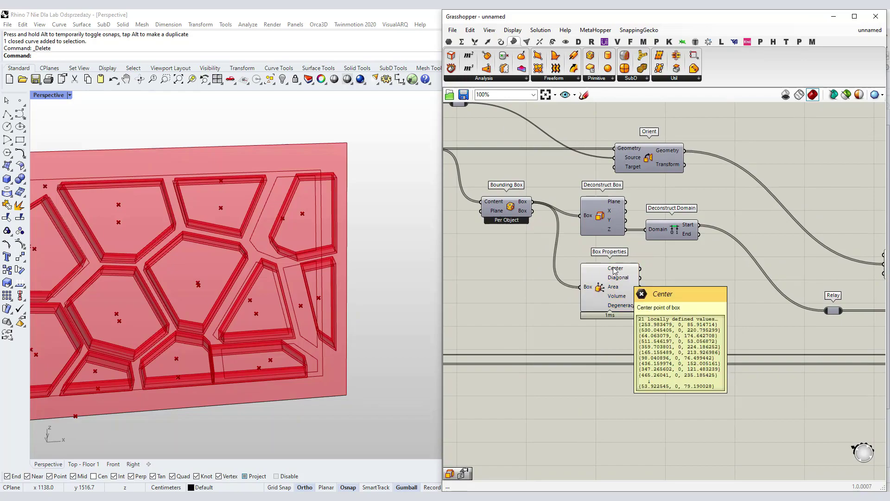
{"action": "left_click", "coordinate": [615, 275]}
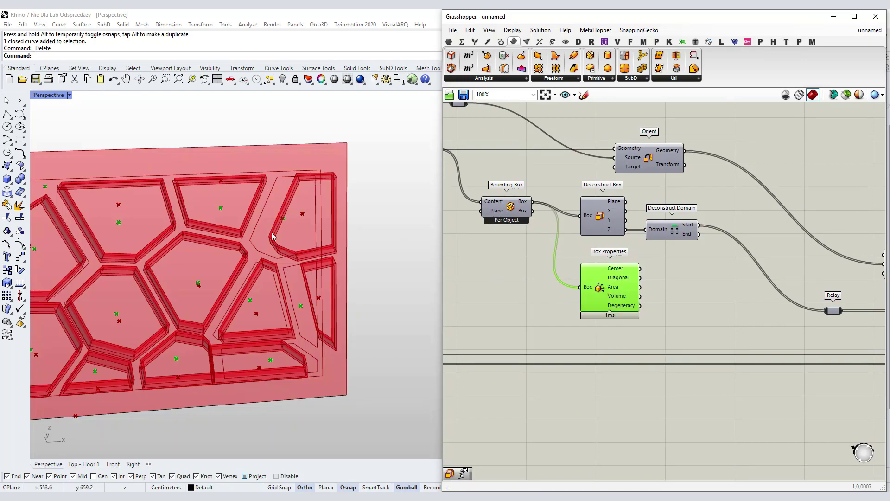
Replace the Position input of Opening with the Center output of Box Properties
{"action": "right_click_drag", "start_coordinate": [625, 293], "coordinate": [561, 287]}
{"action": "scroll", "coordinate": [581, 274], "scroll_direction": "down", "scroll_amount": 1}
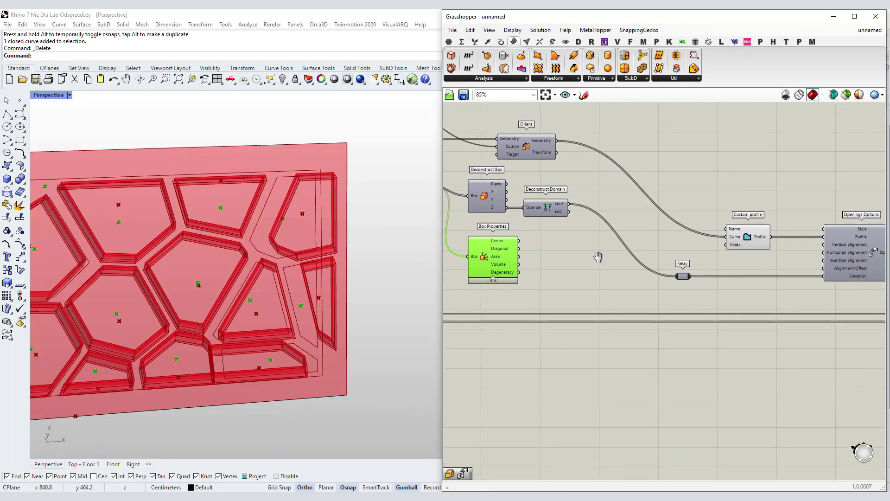
{"action": "right_click_drag", "start_coordinate": [598, 259], "coordinate": [570, 247]}
{"action": "left_click_drag", "start_coordinate": [489, 230], "coordinate": [763, 292]}
Insert a Relay in the wire from Box Properties' Center to Opening and place it near Box Properties, below the Elevation Relay
{"action": "double_click", "coordinate": [637, 274]}
{"action": "left_click_drag", "start_coordinate": [637, 273], "coordinate": [581, 287]}
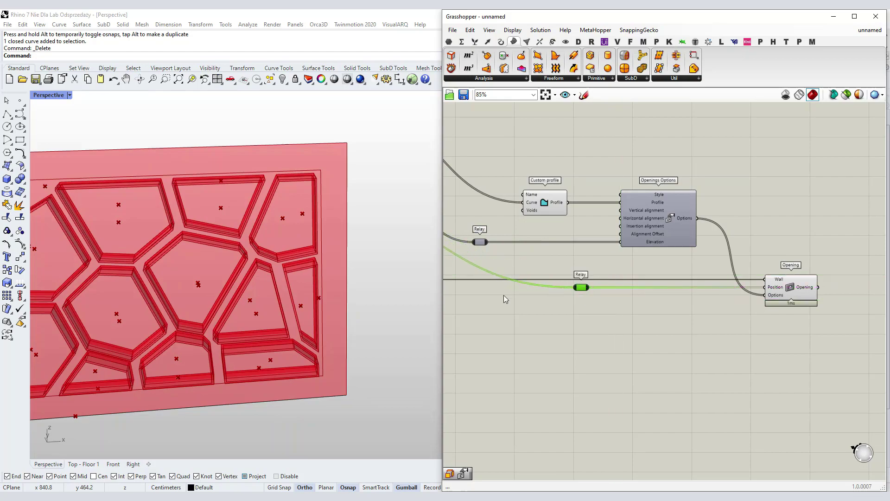
{"action": "right_click_drag", "start_coordinate": [551, 296], "coordinate": [703, 302]}
{"action": "left_click_drag", "start_coordinate": [822, 284], "coordinate": [669, 285]}
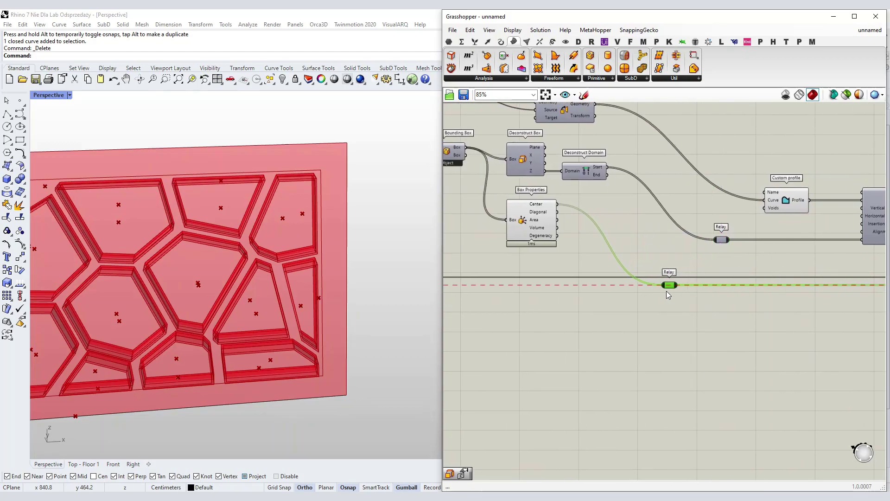
{"action": "left_click", "coordinate": [656, 243]}
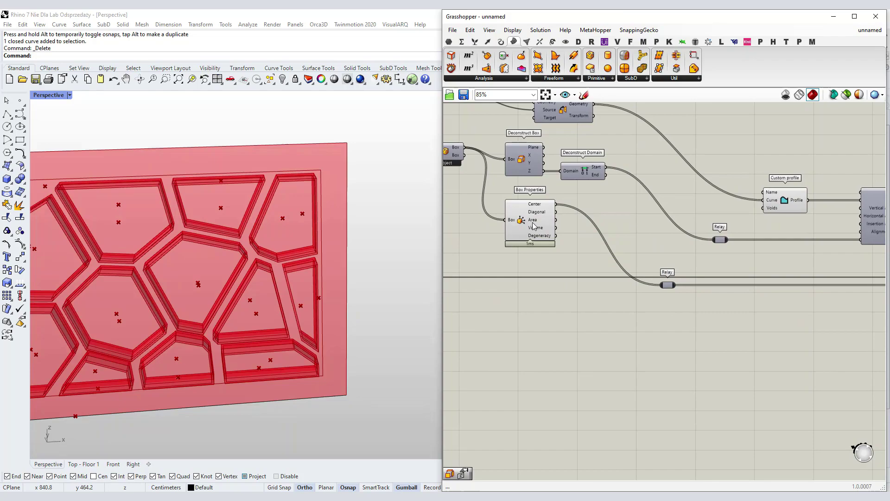
Turn off the Box Properties preview and inspect the repositioned openings across the wall
{"action": "right_click", "coordinate": [523, 225]}
{"action": "left_click", "coordinate": [541, 244]}
{"action": "right_click_drag", "start_coordinate": [302, 255], "coordinate": [259, 257]}
{"action": "scroll", "coordinate": [265, 243], "scroll_direction": "down", "scroll_amount": 3}
{"action": "scroll", "coordinate": [265, 243], "scroll_direction": "up", "scroll_amount": 3}
{"action": "scroll", "coordinate": [263, 260], "scroll_direction": "down", "scroll_amount": 2}
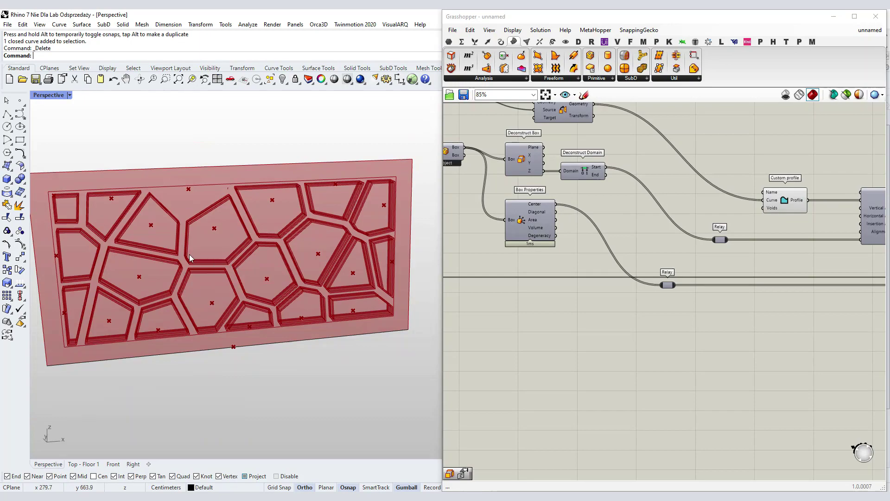
{"action": "right_click_drag", "start_coordinate": [164, 185], "coordinate": [229, 229]}
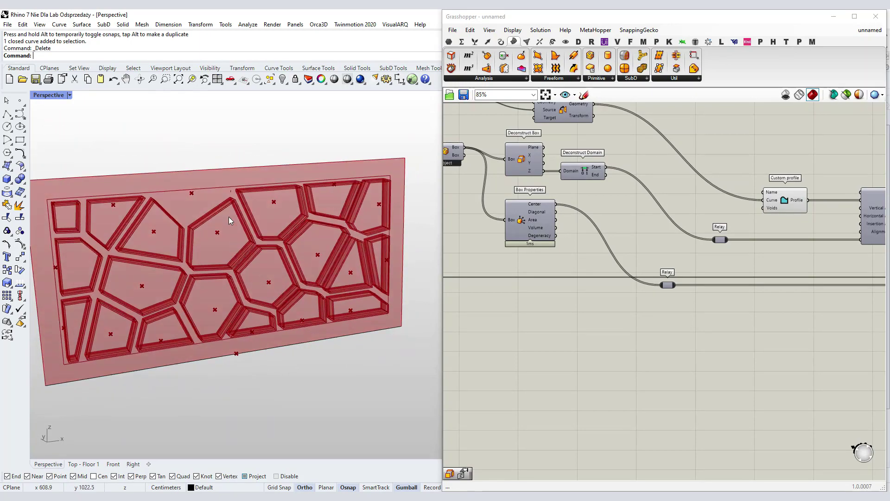
Review the component chain from Box Properties back to Offset Curve, Voronoi and Populate 2D
{"action": "right_click_drag", "start_coordinate": [579, 215], "coordinate": [690, 265]}
{"action": "scroll", "coordinate": [690, 265], "scroll_direction": "down", "scroll_amount": 3}
{"action": "scroll", "coordinate": [513, 197], "scroll_direction": "up", "scroll_amount": 3}
{"action": "right_click_drag", "start_coordinate": [506, 202], "coordinate": [780, 215]}
{"action": "scroll", "coordinate": [742, 215], "scroll_direction": "down", "scroll_amount": 1}
{"action": "right_click_drag", "start_coordinate": [605, 252], "coordinate": [752, 191]}
{"action": "scroll", "coordinate": [714, 199], "scroll_direction": "down", "scroll_amount": 2}
{"action": "right_click_drag", "start_coordinate": [576, 239], "coordinate": [554, 213]}
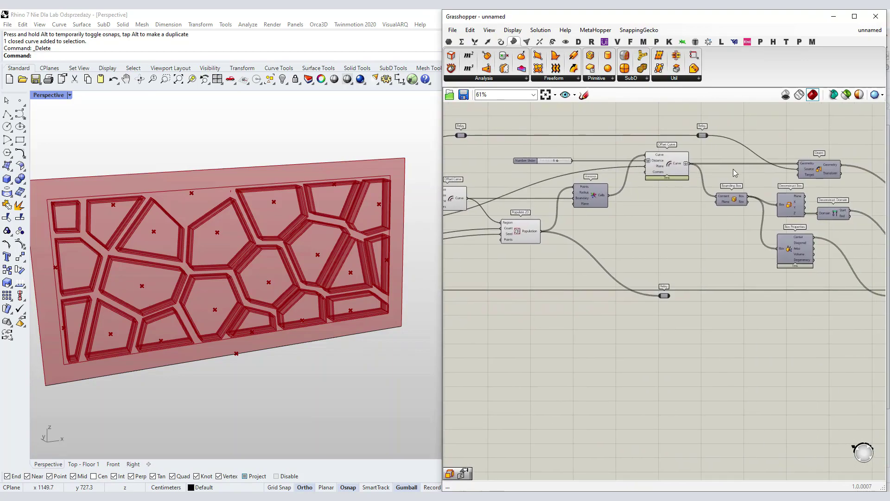
Add a Number Slider set to 1000 above Populate 2D and connect it to Voronoi's Radius input
{"action": "scroll", "coordinate": [556, 196], "scroll_direction": "up", "scroll_amount": 5}
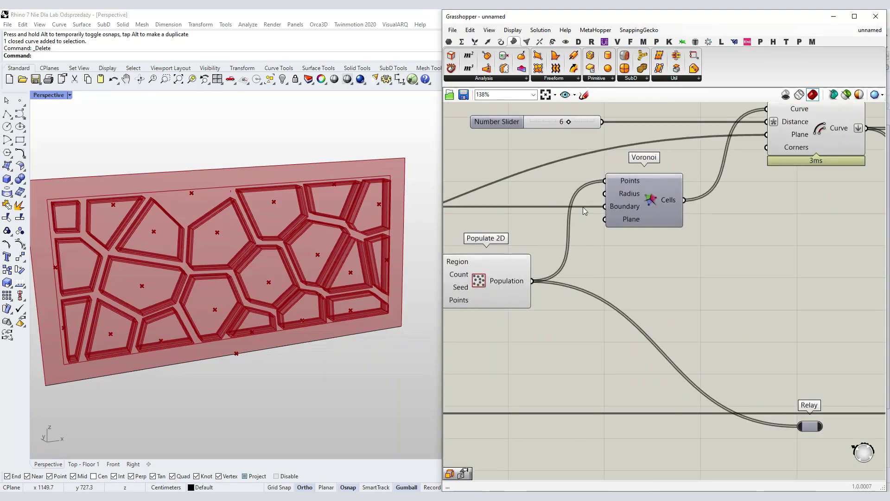
{"action": "right_click_drag", "start_coordinate": [630, 196], "coordinate": [719, 211]}
{"action": "mouse_move", "coordinate": [706, 208]}
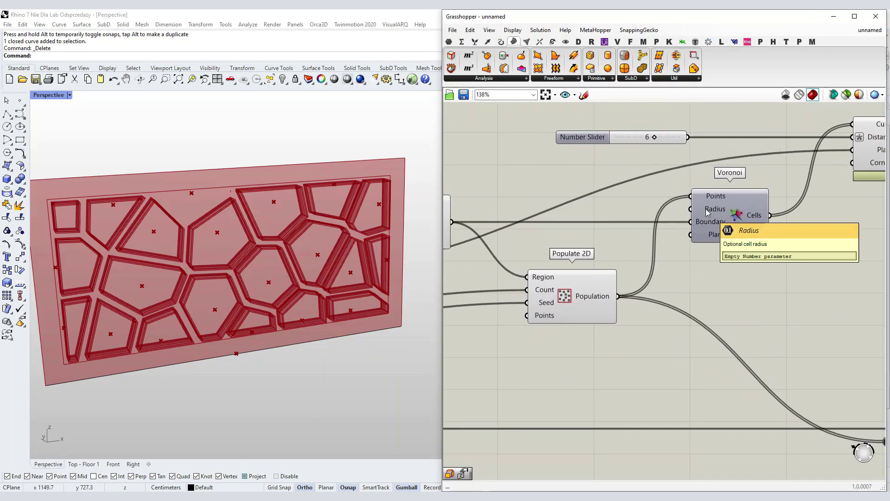
{"action": "double_click", "coordinate": [533, 181]}
{"action": "type", "text": "1000"}
{"action": "key", "text": "Return"}
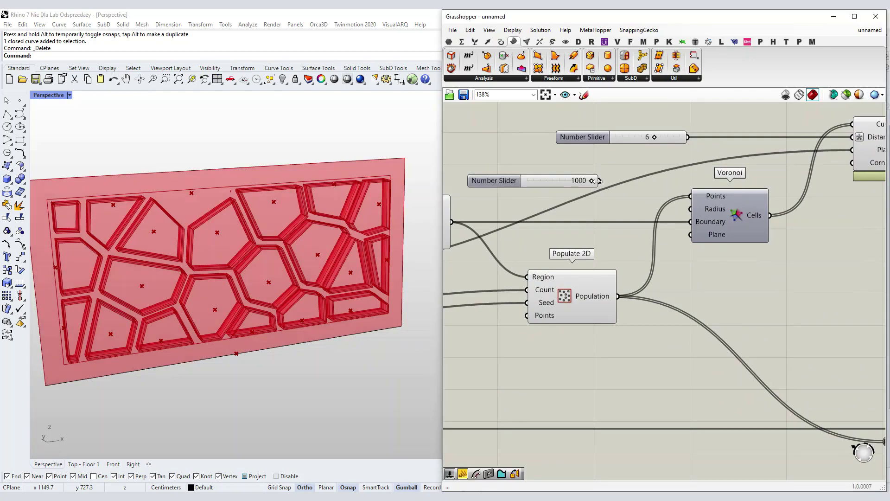
{"action": "left_click_drag", "start_coordinate": [662, 215], "coordinate": [691, 209]}
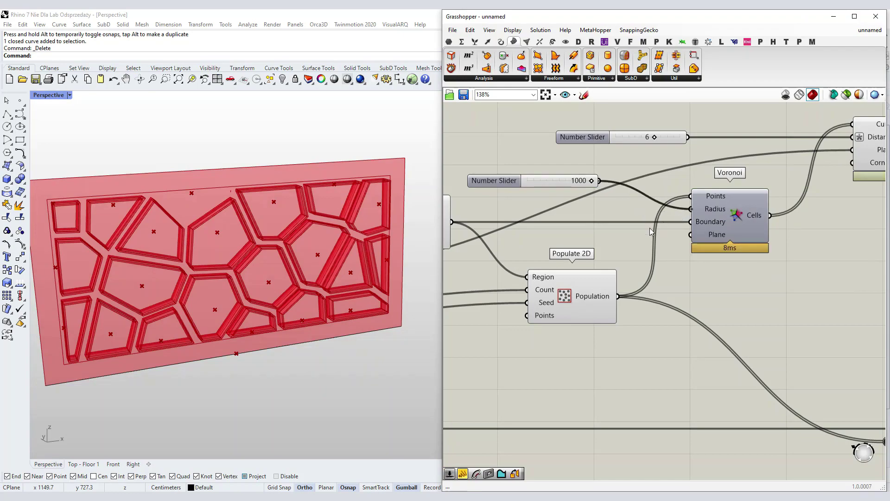
{"action": "right_click_drag", "start_coordinate": [536, 238], "coordinate": [575, 239]}
{"action": "scroll", "coordinate": [612, 183], "scroll_direction": "up", "scroll_amount": 2}
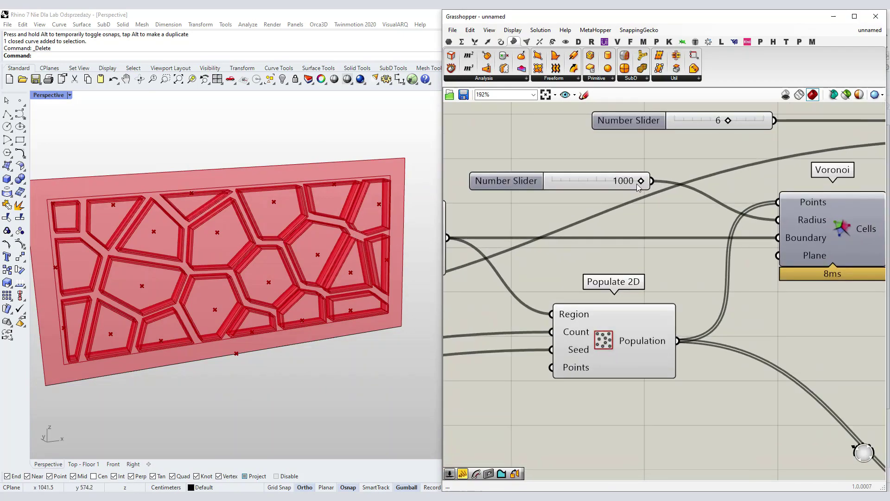
Test the Voronoi Radius slider, leave it at 1000, and move it slightly farther away from the Voronoi component
{"action": "left_click_drag", "start_coordinate": [641, 182], "coordinate": [611, 186]}
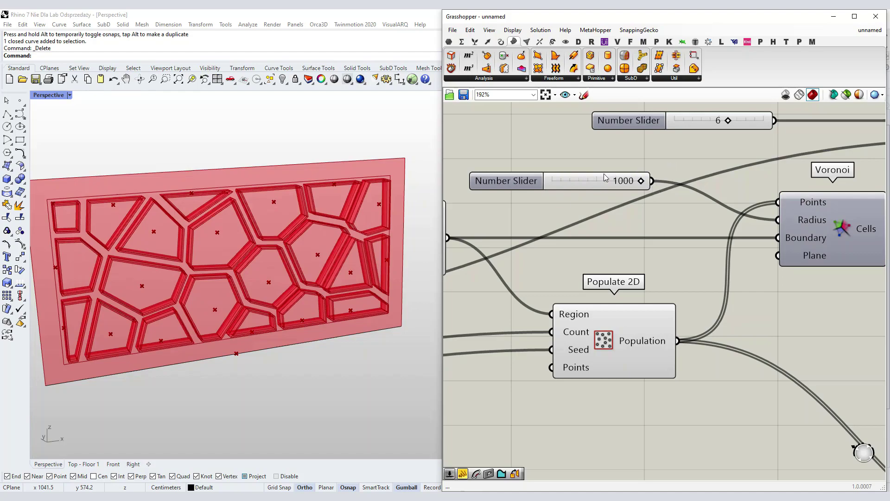
{"action": "left_click", "coordinate": [605, 177]}
{"action": "scroll", "coordinate": [616, 186], "scroll_direction": "down", "scroll_amount": 2}
{"action": "left_click_drag", "start_coordinate": [579, 175], "coordinate": [565, 169]}
{"action": "left_click", "coordinate": [567, 150]}
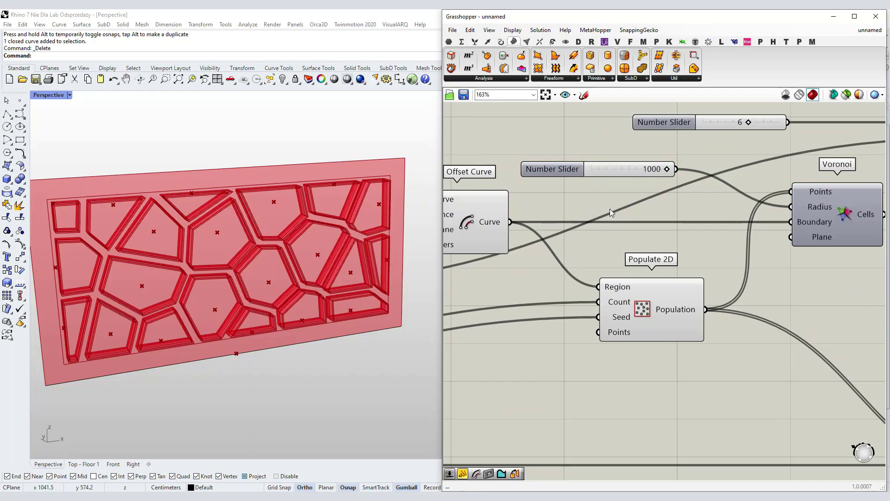
Turn on the preview of the Wall component
{"action": "scroll", "coordinate": [610, 209], "scroll_direction": "down", "scroll_amount": 10}
{"action": "scroll", "coordinate": [613, 213], "scroll_direction": "down", "scroll_amount": 2}
{"action": "scroll", "coordinate": [483, 252], "scroll_direction": "up", "scroll_amount": 5}
{"action": "right_click_drag", "start_coordinate": [495, 252], "coordinate": [627, 237]}
{"action": "scroll", "coordinate": [869, 265], "scroll_direction": "up", "scroll_amount": 3}
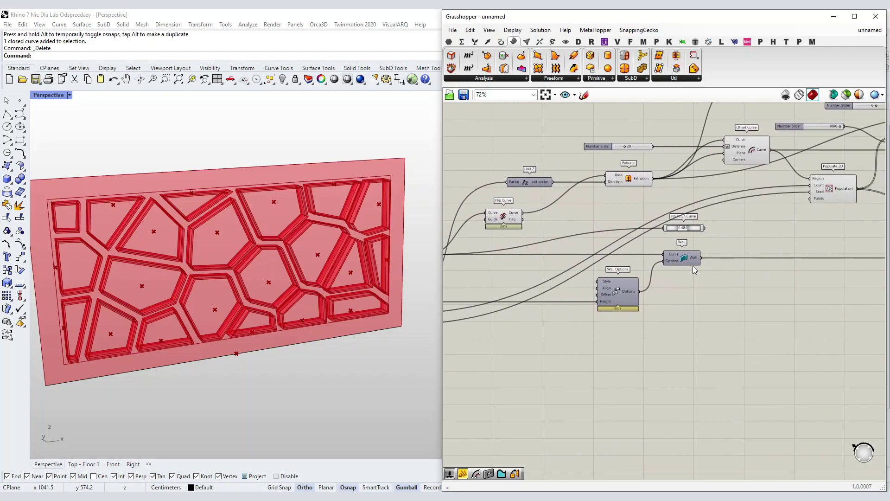
{"action": "right_click", "coordinate": [686, 248]}
{"action": "left_click", "coordinate": [694, 269]}
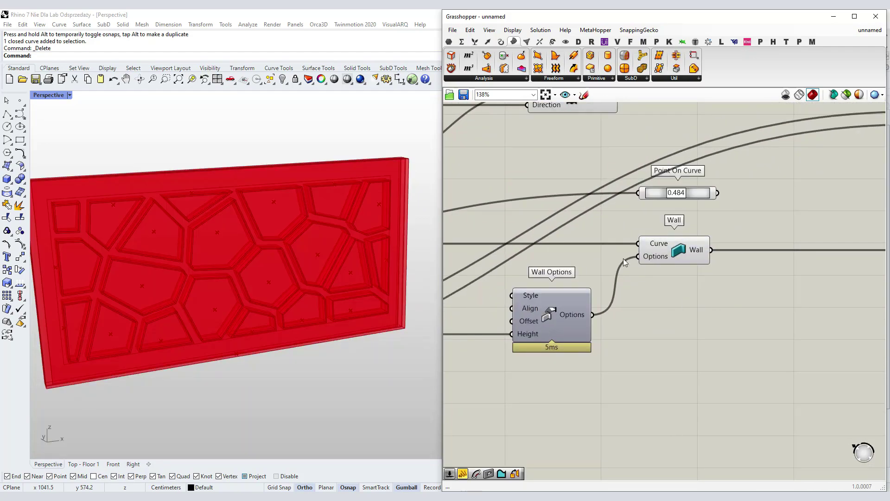
Select all components except Wall and turn off their preview
{"action": "scroll", "coordinate": [625, 243], "scroll_direction": "down", "scroll_amount": 12}
{"action": "left_click_drag", "start_coordinate": [496, 187], "coordinate": [742, 283]}
{"action": "scroll", "coordinate": [594, 236], "scroll_direction": "up", "scroll_amount": 8}
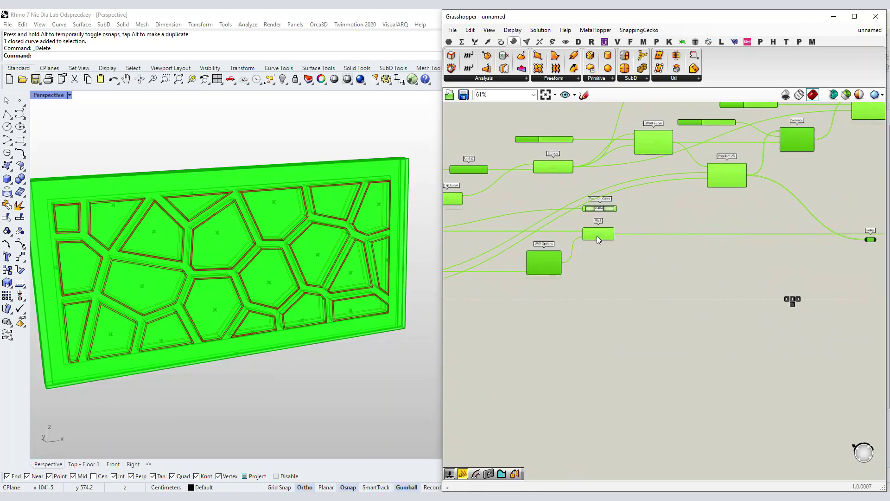
{"action": "scroll", "coordinate": [596, 238], "scroll_direction": "up", "scroll_amount": 2}
{"action": "left_click", "coordinate": [598, 235], "text": "ctrl"}
{"action": "right_click", "coordinate": [650, 276]}
{"action": "left_click", "coordinate": [667, 287]}
{"action": "left_click", "coordinate": [640, 283]}
Adjust the wall's input sliders to Wysokosc 304, Ilosc 21 and Ziarno 536
{"action": "mouse_move", "coordinate": [246, 262]}
{"action": "right_mouse_down"}
{"action": "mouse_move", "coordinate": [293, 251]}
{"action": "mouse_move", "coordinate": [233, 261]}
{"action": "right_mouse_up"}
{"action": "right_click_drag", "start_coordinate": [552, 263], "coordinate": [645, 262]}
{"action": "scroll", "coordinate": [564, 282], "scroll_direction": "up", "scroll_amount": 3}
{"action": "scroll", "coordinate": [326, 268], "scroll_direction": "down", "scroll_amount": 2}
{"action": "right_click_drag", "start_coordinate": [274, 270], "coordinate": [308, 262]}
{"action": "mouse_move", "coordinate": [579, 235]}
{"action": "left_mouse_down"}
{"action": "mouse_move", "coordinate": [594, 237]}
{"action": "mouse_move", "coordinate": [580, 239]}
{"action": "left_mouse_up"}
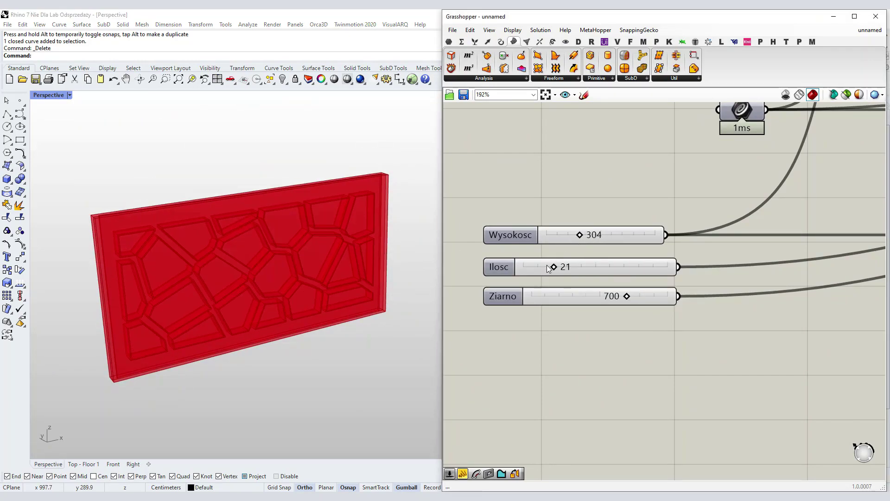
{"action": "mouse_move", "coordinate": [553, 266]}
{"action": "left_mouse_down"}
{"action": "mouse_move", "coordinate": [580, 267]}
{"action": "mouse_move", "coordinate": [556, 268]}
{"action": "left_mouse_up"}
{"action": "left_click_drag", "start_coordinate": [630, 296], "coordinate": [607, 297]}
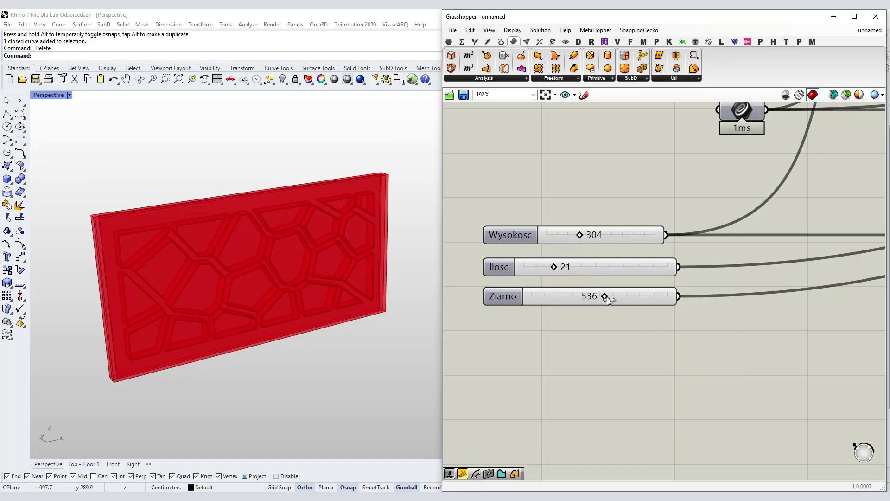
Set the Distance slider of the Offset Curve that follows Voronoi to 4
{"action": "scroll", "coordinate": [592, 335], "scroll_direction": "down", "scroll_amount": 8}
{"action": "right_click_drag", "start_coordinate": [595, 236], "coordinate": [560, 247]}
{"action": "scroll", "coordinate": [667, 182], "scroll_direction": "up", "scroll_amount": 5}
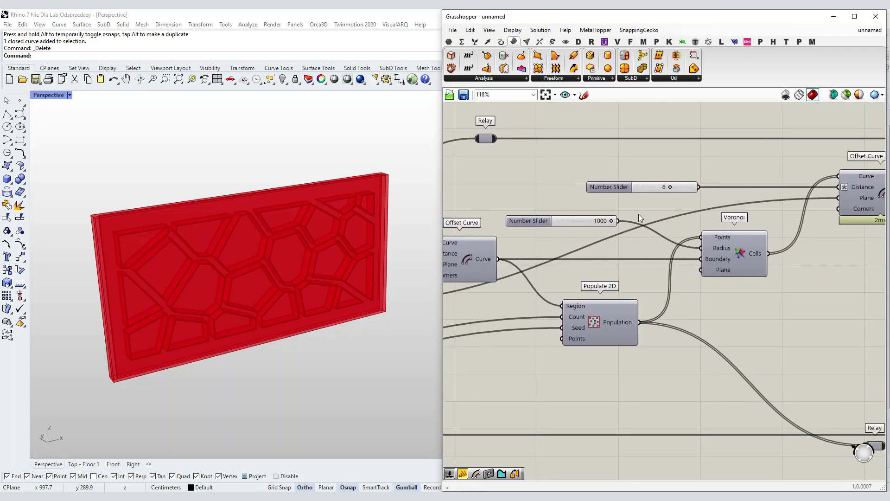
{"action": "scroll", "coordinate": [744, 203], "scroll_direction": "up", "scroll_amount": 1}
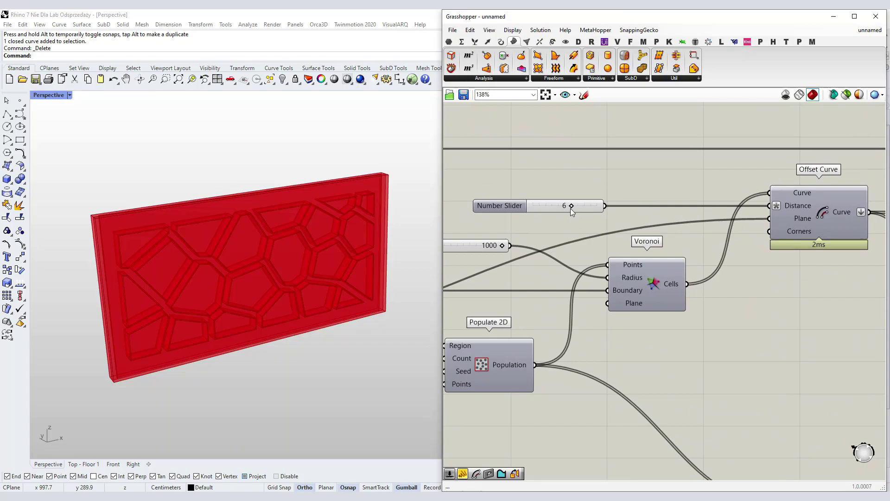
{"action": "left_click_drag", "start_coordinate": [571, 208], "coordinate": [561, 208]}
Rename the cell offset distance slider as "Odsuniecie komurek" and move it below the Ziarno slider
{"action": "right_click_drag", "start_coordinate": [541, 222], "coordinate": [626, 222]}
{"action": "right_click", "coordinate": [586, 206]}
{"action": "right_click", "coordinate": [586, 207]}
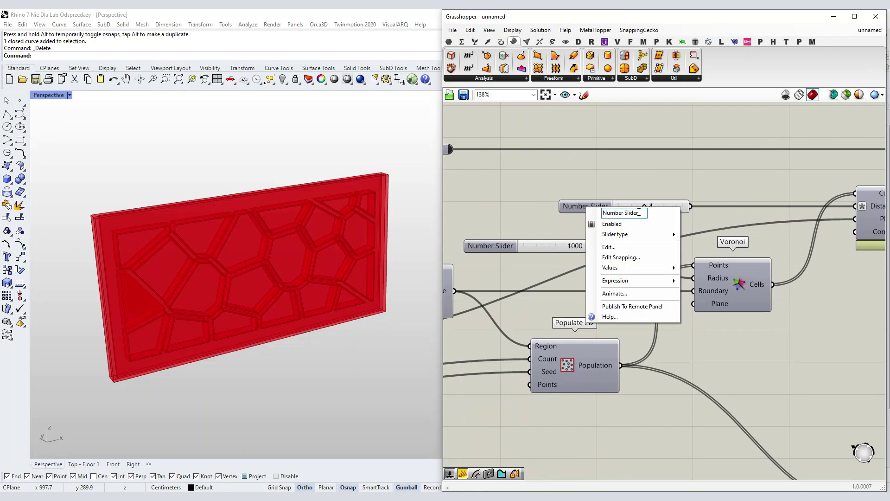
{"action": "type", "text": "Odsuniecie ko"}
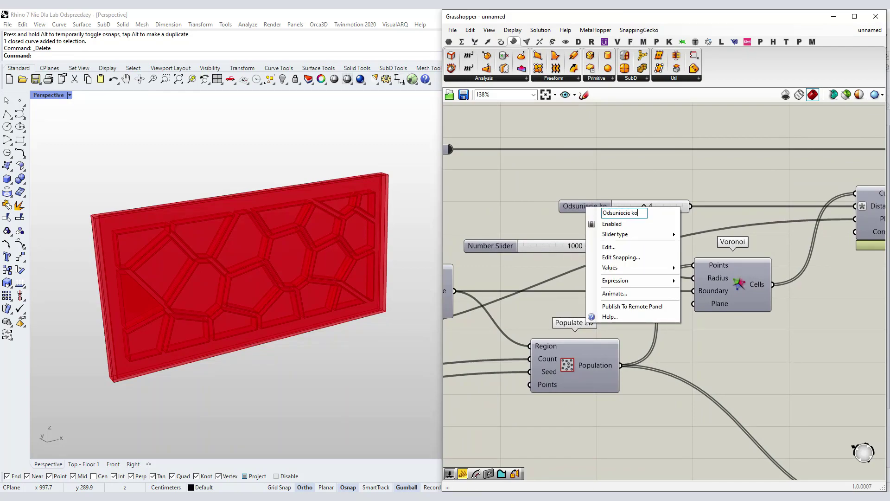
{"action": "left_click", "coordinate": [630, 161]}
{"action": "left_click_drag", "start_coordinate": [619, 205], "coordinate": [523, 290]}
{"action": "scroll", "coordinate": [718, 200], "scroll_direction": "down", "scroll_amount": 8}
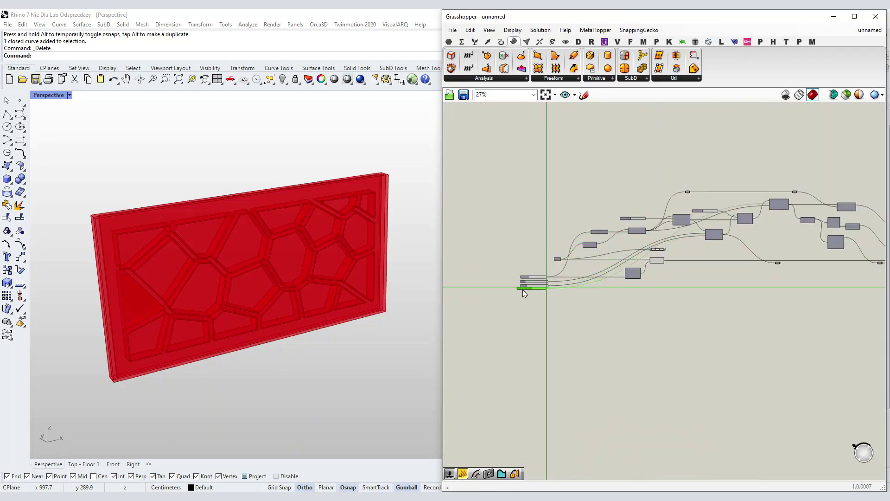
{"action": "scroll", "coordinate": [524, 291], "scroll_direction": "up", "scroll_amount": 7}
Set the Distance slider of the Offset Curve that follows Extrude to 24
{"action": "scroll", "coordinate": [536, 289], "scroll_direction": "down", "scroll_amount": 3}
{"action": "right_click_drag", "start_coordinate": [810, 207], "coordinate": [643, 247]}
{"action": "scroll", "coordinate": [729, 200], "scroll_direction": "up", "scroll_amount": 2}
{"action": "right_click_drag", "start_coordinate": [767, 173], "coordinate": [806, 233]}
{"action": "scroll", "coordinate": [569, 213], "scroll_direction": "up", "scroll_amount": 3}
{"action": "left_click_drag", "start_coordinate": [572, 213], "coordinate": [569, 216]}
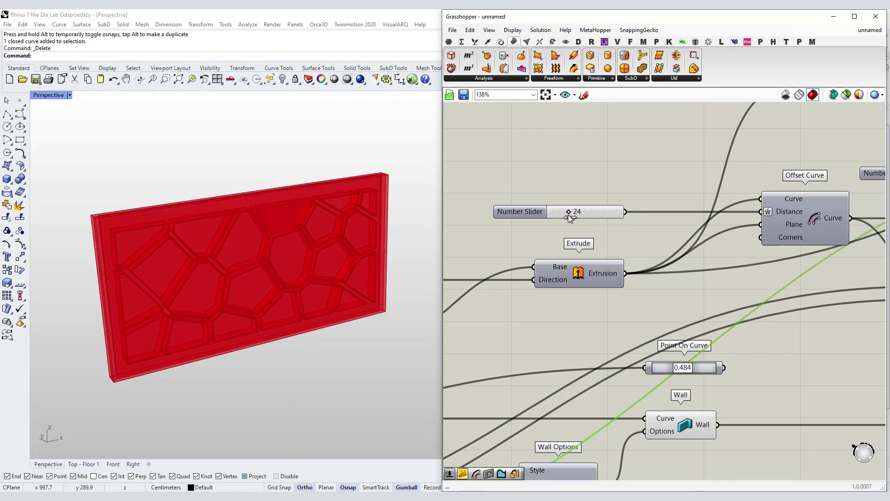
Rename the border offset distance slider as "Odsuniecie" and move it below the Odsuniecie komurek slider
{"action": "right_click_drag", "start_coordinate": [528, 241], "coordinate": [603, 233]}
{"action": "right_click", "coordinate": [599, 204]}
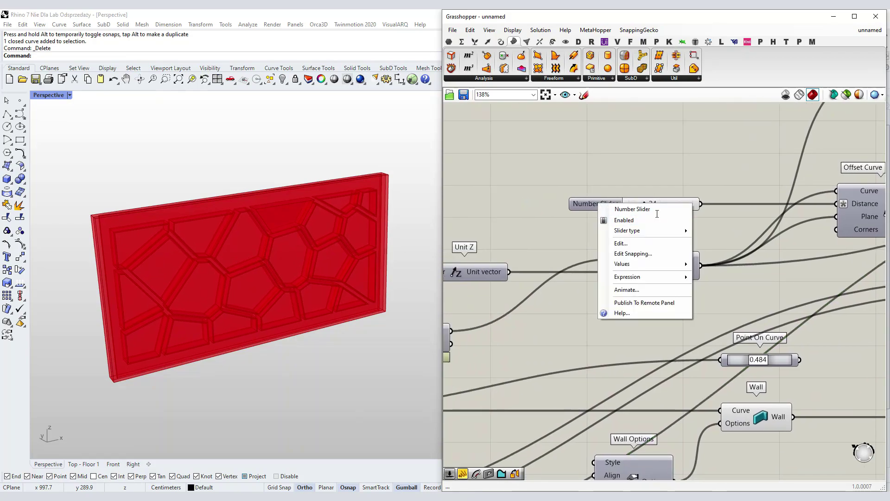
{"action": "type", "text": "Odsuniecie"}
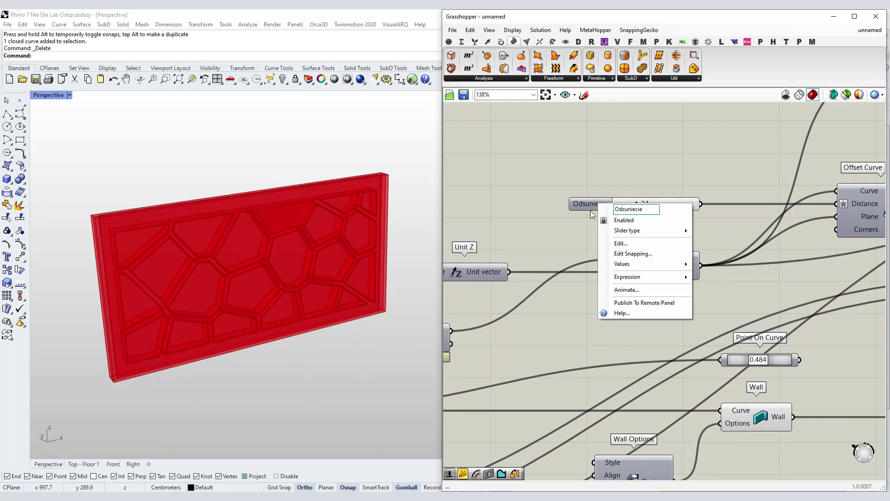
{"action": "left_click", "coordinate": [594, 182]}
{"action": "left_click_drag", "start_coordinate": [597, 206], "coordinate": [532, 297]}
{"action": "scroll", "coordinate": [658, 218], "scroll_direction": "down", "scroll_amount": 6}
{"action": "scroll", "coordinate": [505, 318], "scroll_direction": "up", "scroll_amount": 4}
{"action": "scroll", "coordinate": [532, 297], "scroll_direction": "up", "scroll_amount": 1}
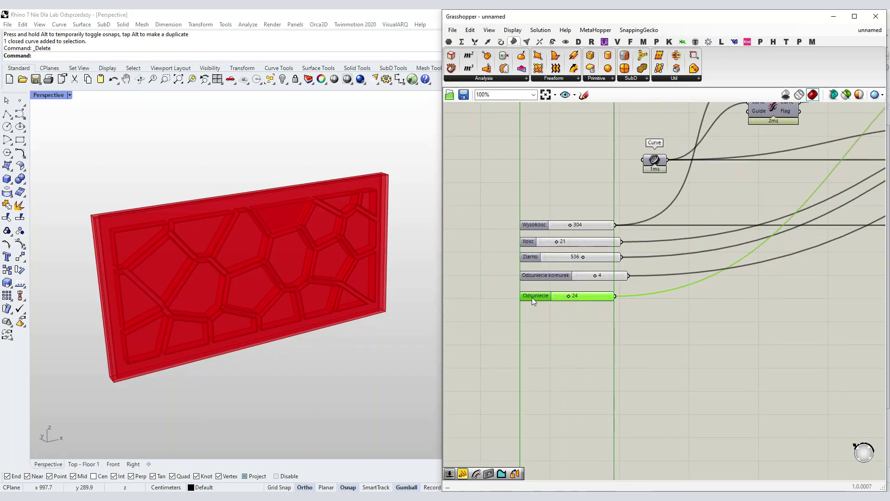
{"action": "left_click", "coordinate": [600, 234]}
{"action": "scroll", "coordinate": [600, 235], "scroll_direction": "up", "scroll_amount": 2}
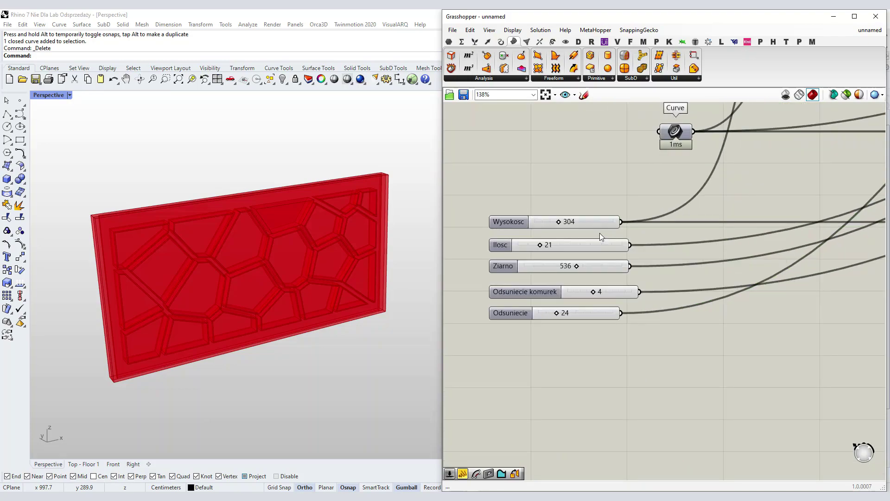
Set Odsuniecie to 27 and Odsuniecie komurek to 6, checking the wall pattern in the Rhino viewport
{"action": "left_click", "coordinate": [343, 287]}
{"action": "scroll", "coordinate": [583, 296], "scroll_direction": "up", "scroll_amount": 1}
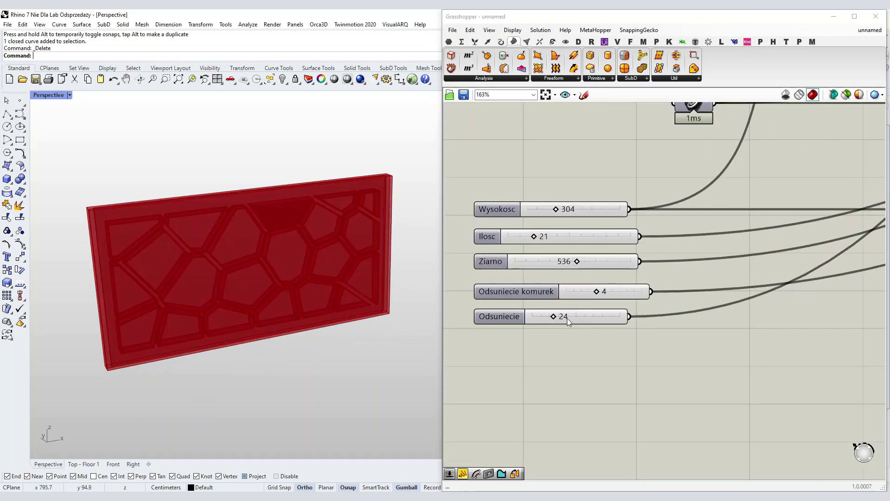
{"action": "left_click_drag", "start_coordinate": [550, 319], "coordinate": [556, 320]}
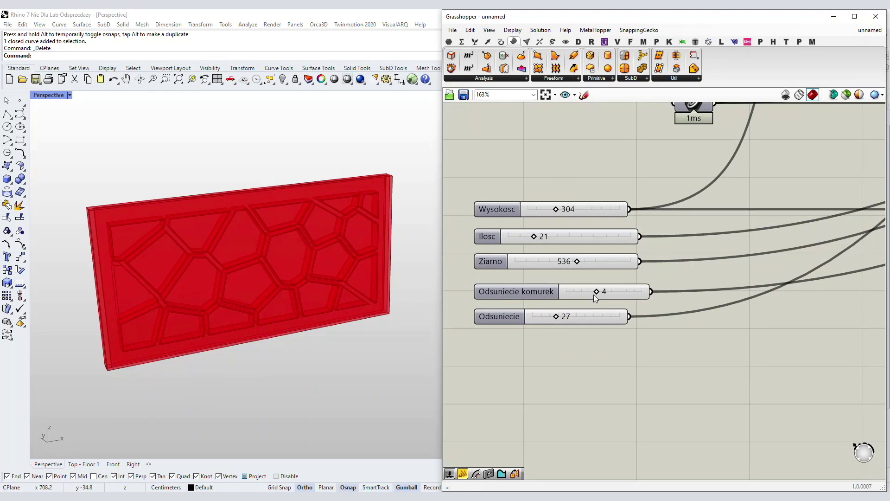
{"action": "left_click_drag", "start_coordinate": [597, 293], "coordinate": [616, 293]}
{"action": "right_click_drag", "start_coordinate": [324, 285], "coordinate": [263, 271]}
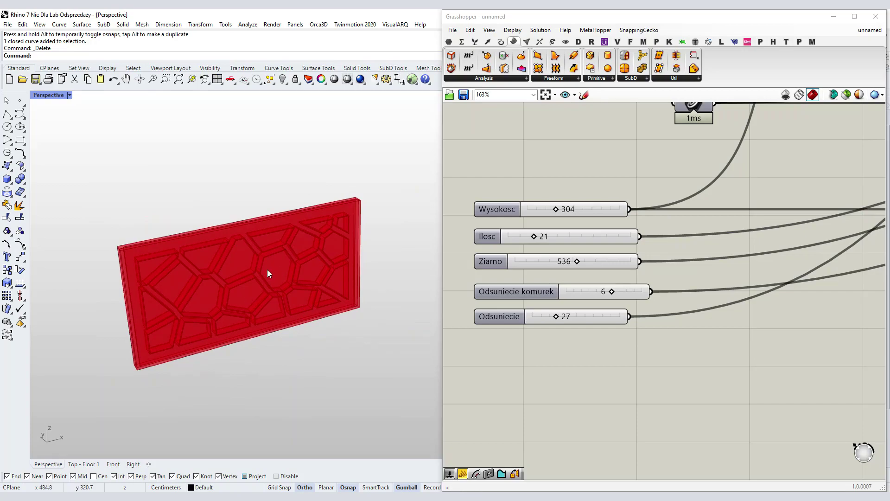
Move the Wall component slightly farther away from Wall Options
{"action": "right_click_drag", "start_coordinate": [650, 181], "coordinate": [541, 235]}
{"action": "scroll", "coordinate": [542, 236], "scroll_direction": "down", "scroll_amount": 5}
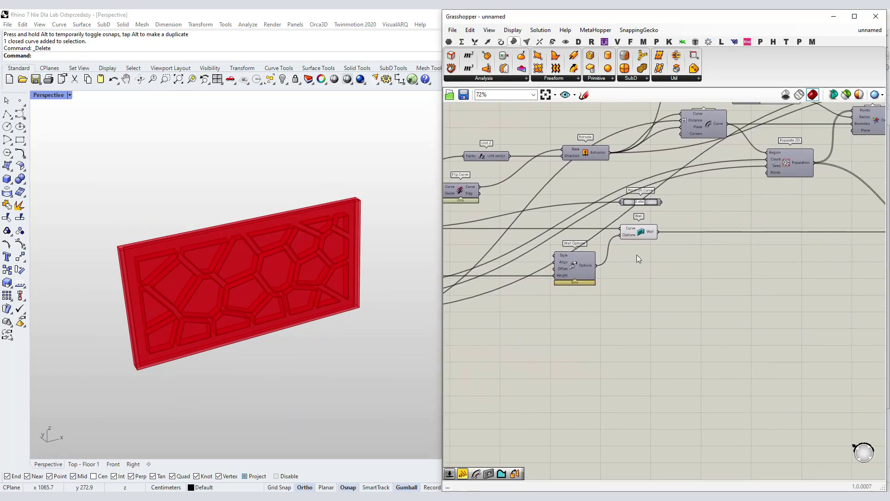
{"action": "right_click_drag", "start_coordinate": [658, 249], "coordinate": [557, 263]}
{"action": "left_click_drag", "start_coordinate": [537, 248], "coordinate": [555, 247]}
{"action": "left_click", "coordinate": [644, 278]}
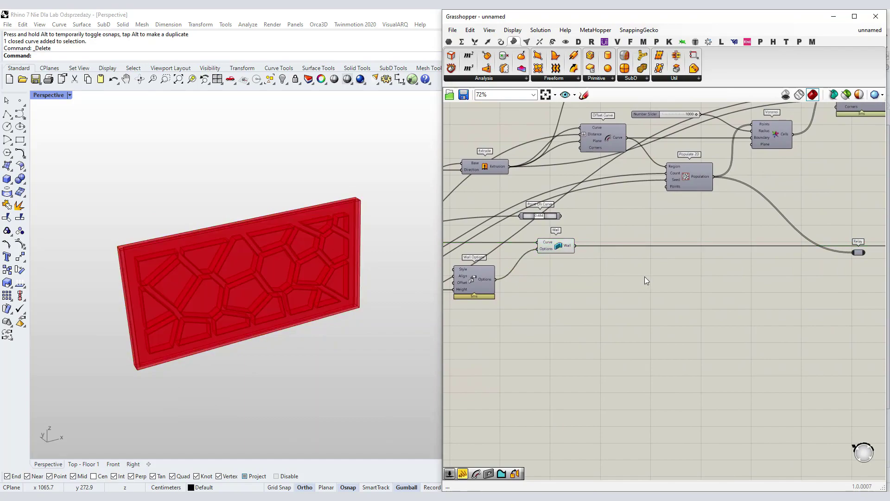
Delete the unused Relay fed by Populate 2D's Population output
{"action": "right_click_drag", "start_coordinate": [620, 279], "coordinate": [560, 281]}
{"action": "left_click", "coordinate": [797, 256]}
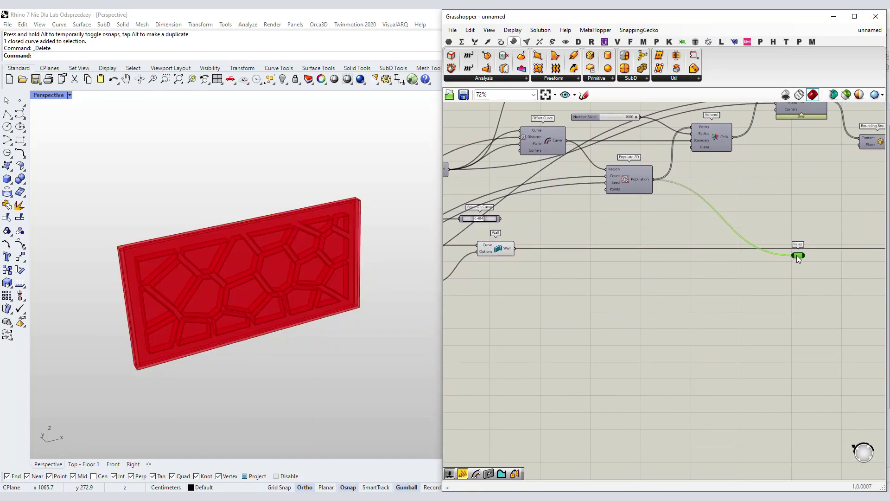
{"action": "key", "text": "Delete"}
{"action": "scroll", "coordinate": [659, 257], "scroll_direction": "down", "scroll_amount": 3}
{"action": "right_click_drag", "start_coordinate": [795, 256], "coordinate": [775, 252]}
{"action": "scroll", "coordinate": [568, 252], "scroll_direction": "up", "scroll_amount": 5}
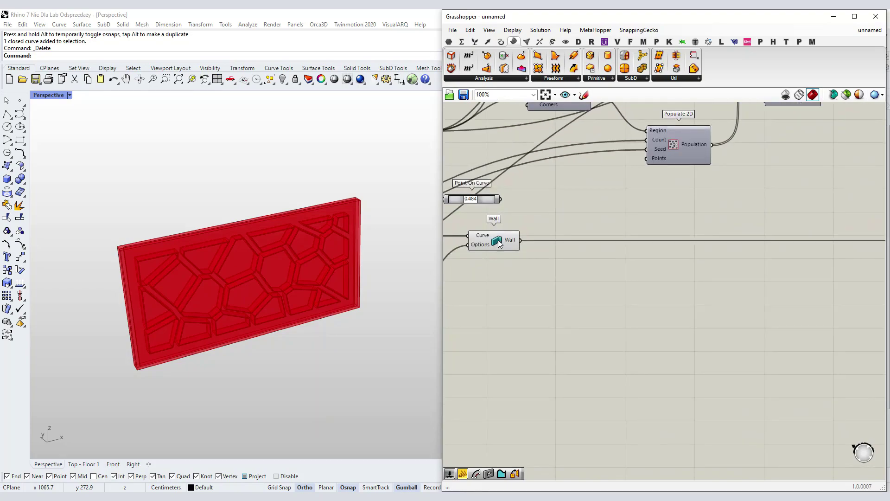
Inspect which geometry the Wall and Opening components each produce in the viewport
{"action": "left_click", "coordinate": [494, 242]}
{"action": "scroll", "coordinate": [496, 260], "scroll_direction": "down", "scroll_amount": 4}
{"action": "scroll", "coordinate": [705, 257], "scroll_direction": "up", "scroll_amount": 5}
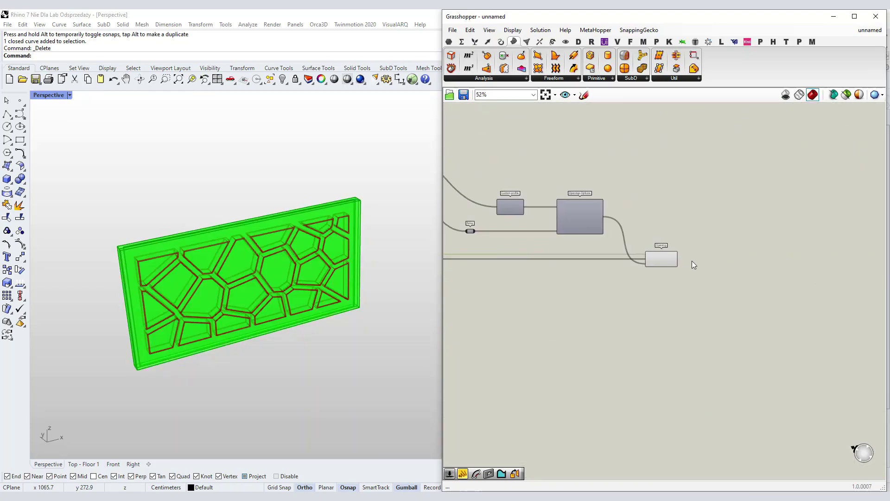
{"action": "left_click", "coordinate": [686, 249]}
{"action": "scroll", "coordinate": [686, 248], "scroll_direction": "down", "scroll_amount": 8}
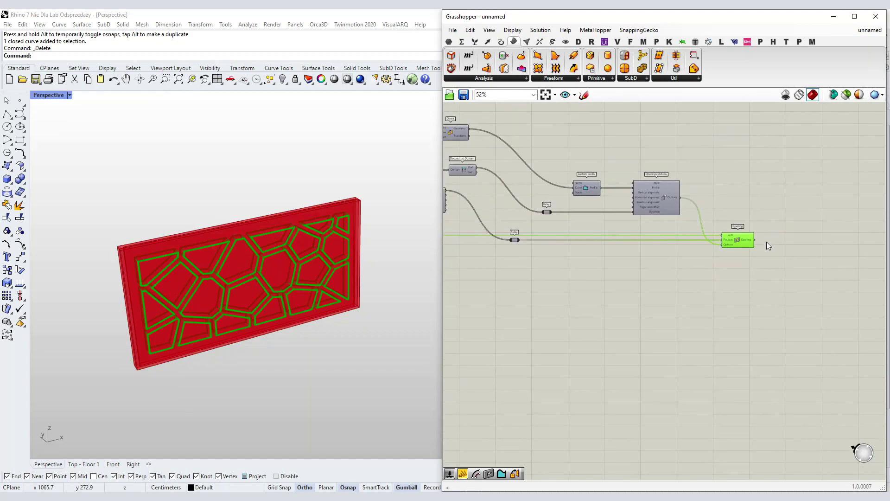
{"action": "right_click_drag", "start_coordinate": [563, 270], "coordinate": [641, 249]}
{"action": "scroll", "coordinate": [640, 248], "scroll_direction": "up", "scroll_amount": 4}
{"action": "left_click", "coordinate": [619, 255]}
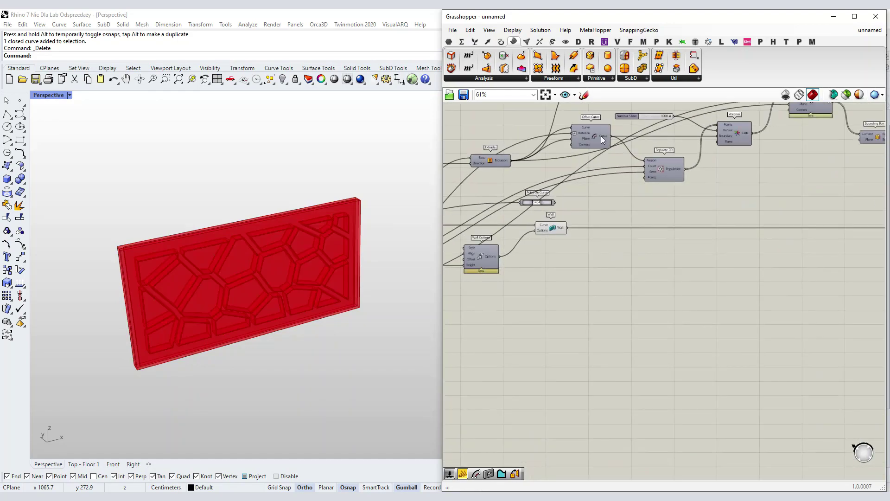
Add a VisualARQ Object parameter to the canvas near the Wall component
{"action": "scroll", "coordinate": [623, 57], "scroll_direction": "down", "scroll_amount": 8}
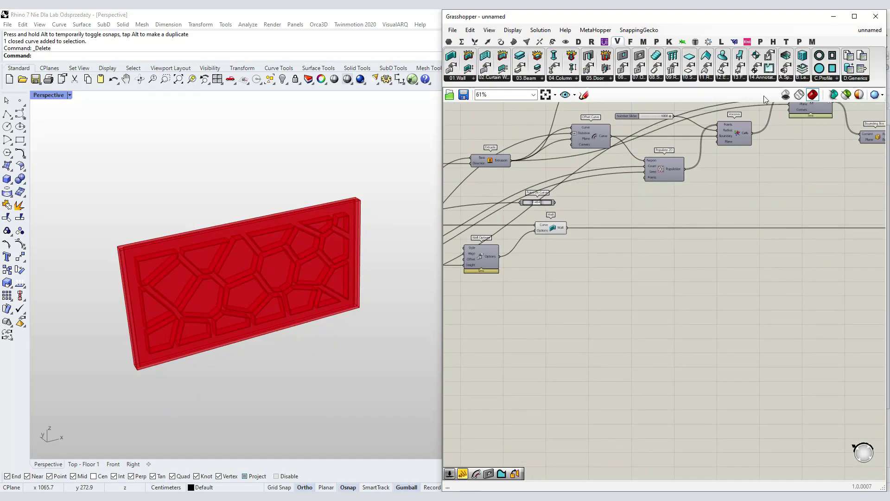
{"action": "left_click", "coordinate": [854, 79]}
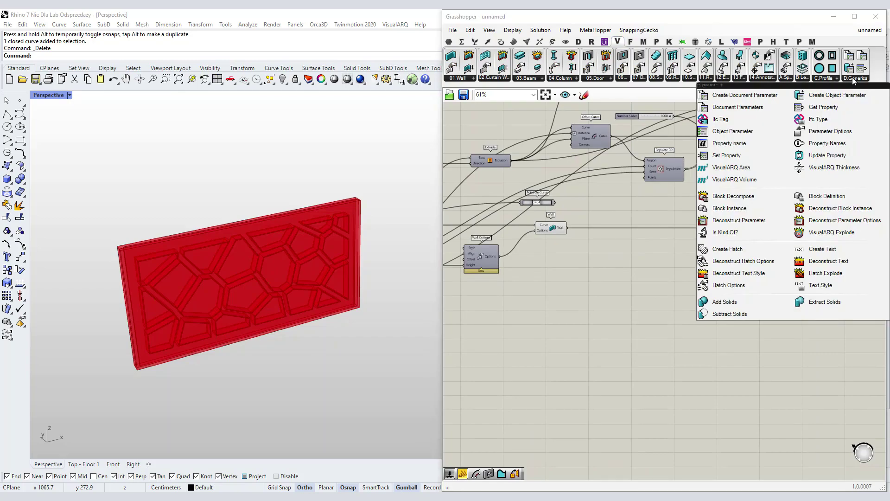
{"action": "left_click", "coordinate": [450, 43]}
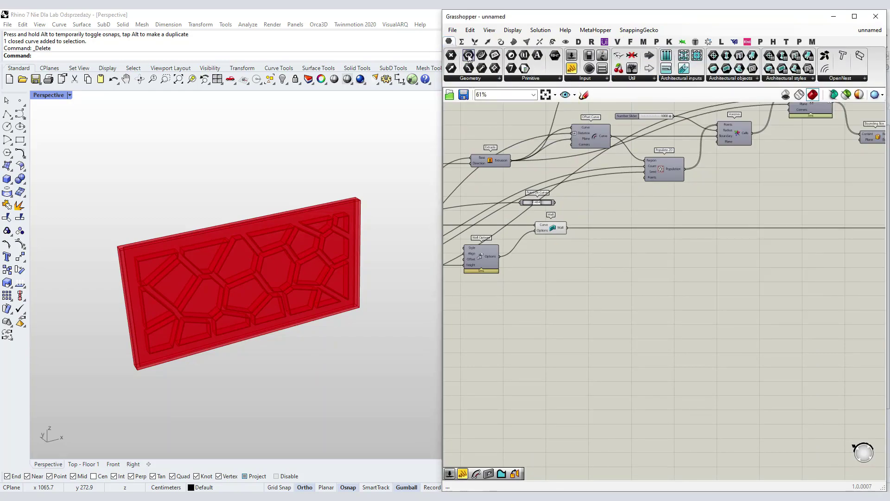
{"action": "left_click", "coordinate": [732, 78]}
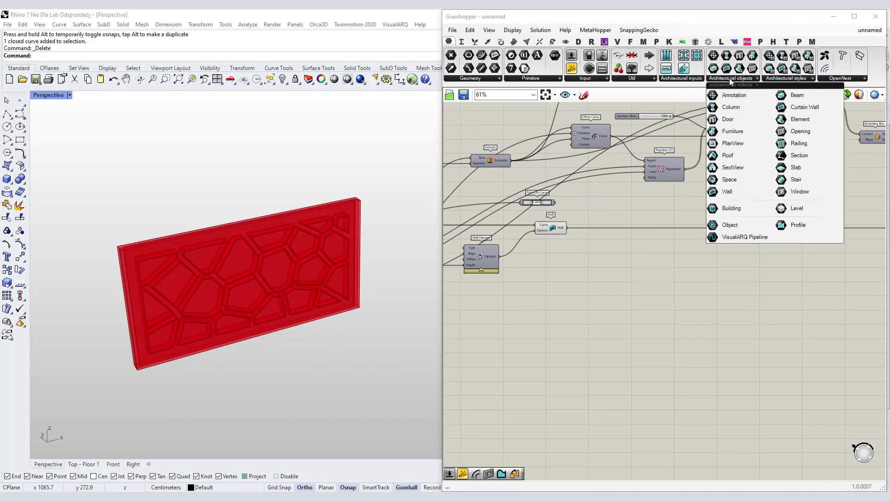
{"action": "left_click", "coordinate": [730, 226]}
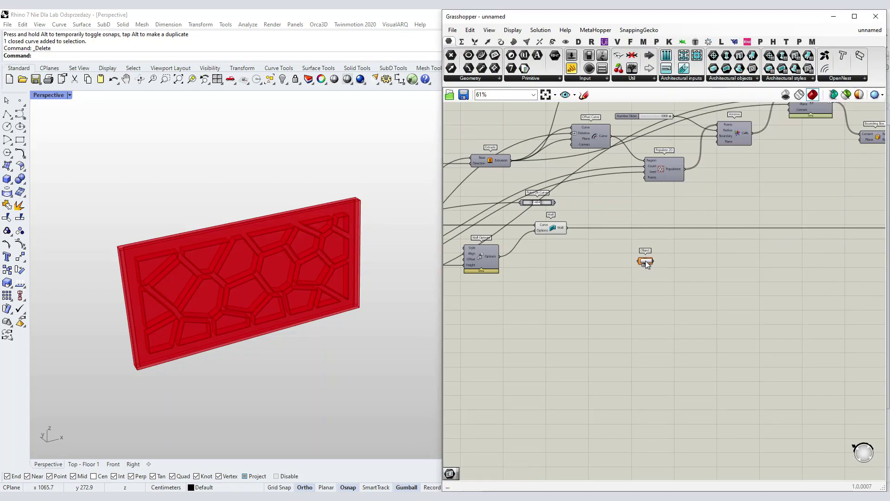
{"action": "left_click", "coordinate": [645, 261]}
Connect Wall's output to the Object parameter and turn off the Wall component's preview
{"action": "scroll", "coordinate": [601, 239], "scroll_direction": "up", "scroll_amount": 3}
{"action": "left_click_drag", "start_coordinate": [534, 217], "coordinate": [649, 279]}
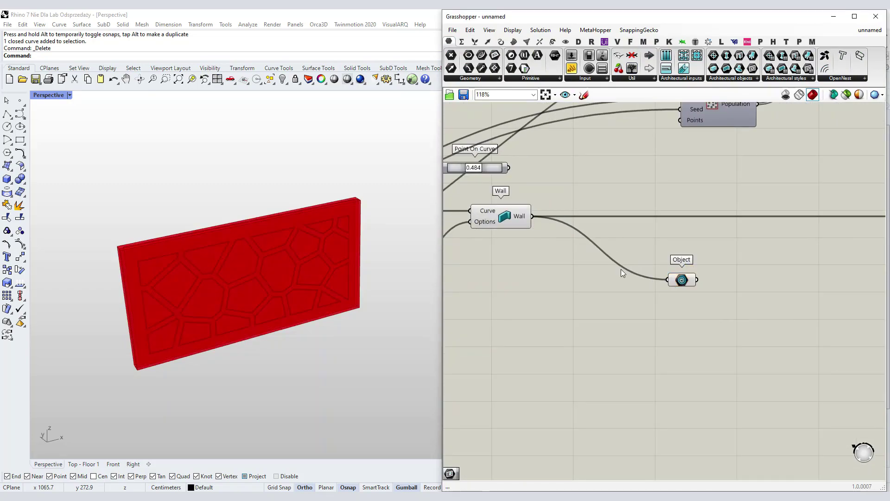
{"action": "right_click", "coordinate": [506, 221]}
{"action": "left_click", "coordinate": [617, 238]}
{"action": "right_click_drag", "start_coordinate": [616, 239], "coordinate": [495, 246]}
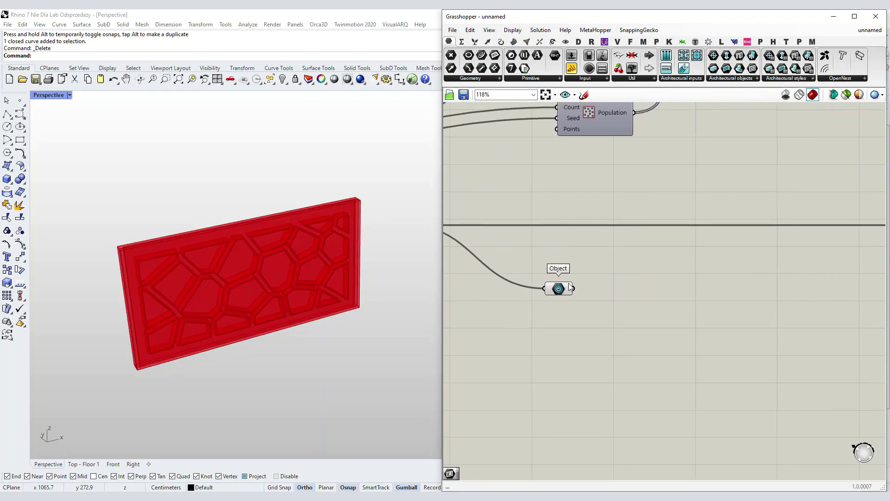
Move the Object parameter beside Opening and connect Opening's output to it in addition to Wall's
{"action": "left_click", "coordinate": [571, 288]}
{"action": "scroll", "coordinate": [572, 216], "scroll_direction": "down", "scroll_amount": 8}
{"action": "left_click_drag", "start_coordinate": [568, 286], "coordinate": [789, 249]}
{"action": "scroll", "coordinate": [797, 231], "scroll_direction": "up", "scroll_amount": 9}
{"action": "left_click_drag", "start_coordinate": [723, 199], "coordinate": [745, 178]}
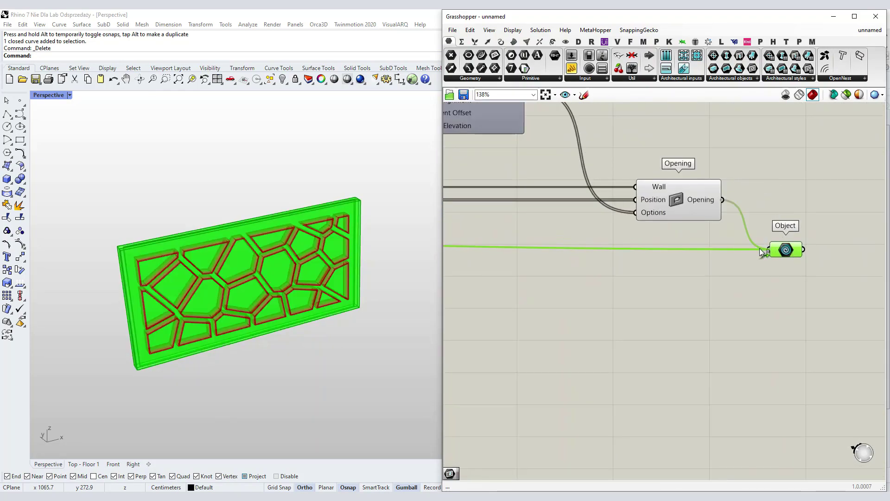
Hide the incoming wires of the Object parameter that collects the Wall and Opening outputs
{"action": "left_click_drag", "start_coordinate": [760, 250], "coordinate": [760, 251]}
{"action": "left_click", "coordinate": [759, 273]}
{"action": "right_click", "coordinate": [773, 251]}
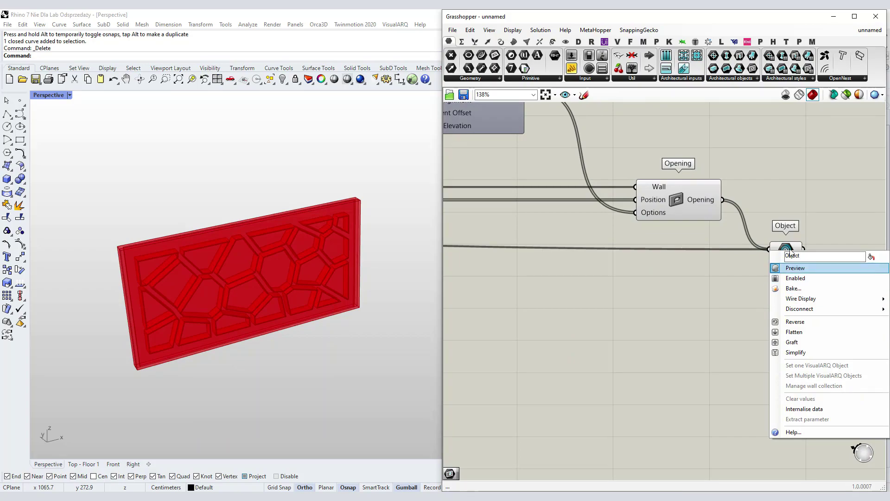
{"action": "right_click_drag", "start_coordinate": [767, 267], "coordinate": [561, 277]}
{"action": "right_click", "coordinate": [567, 262]}
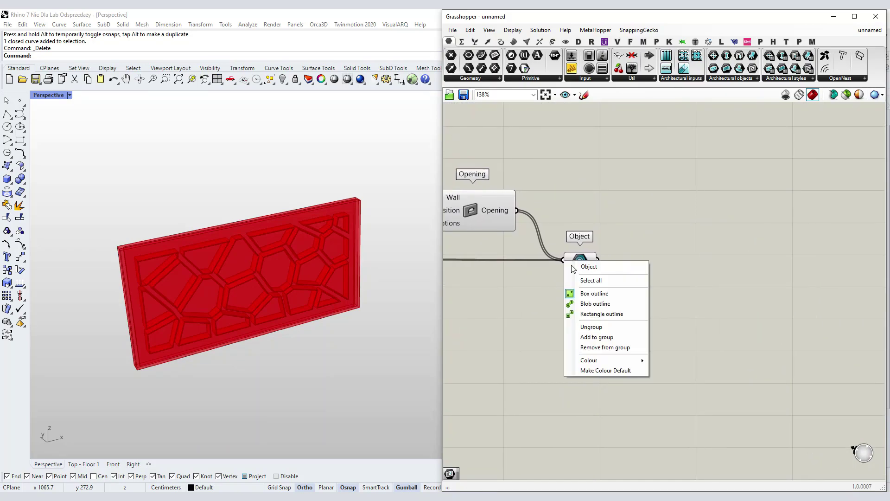
{"action": "right_click", "coordinate": [569, 259]}
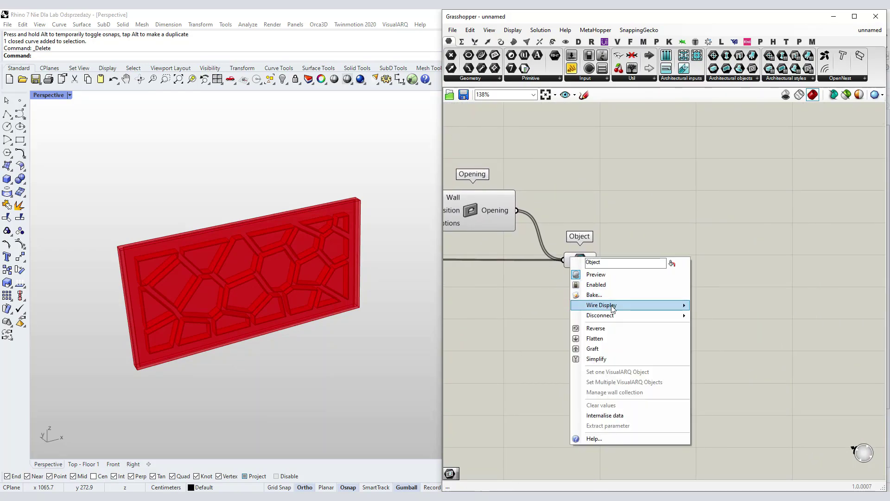
{"action": "mouse_move", "coordinate": [675, 305]}
{"action": "left_click", "coordinate": [717, 326]}
Place the Object parameter below the Odsuniecie slider at the start of the definition and put it in its own group
{"action": "left_click_drag", "start_coordinate": [580, 267], "coordinate": [526, 252]}
{"action": "scroll", "coordinate": [735, 226], "scroll_direction": "down", "scroll_amount": 12}
{"action": "scroll", "coordinate": [570, 251], "scroll_direction": "up", "scroll_amount": 8}
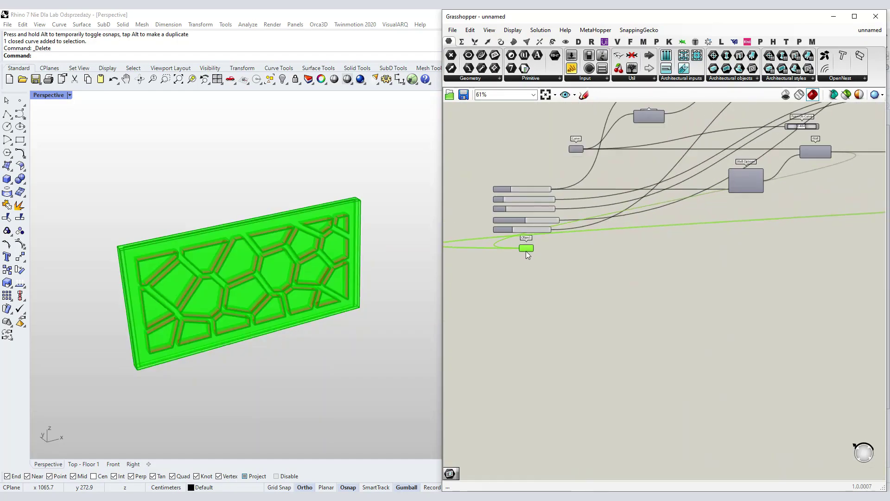
{"action": "scroll", "coordinate": [526, 251], "scroll_direction": "up", "scroll_amount": 4}
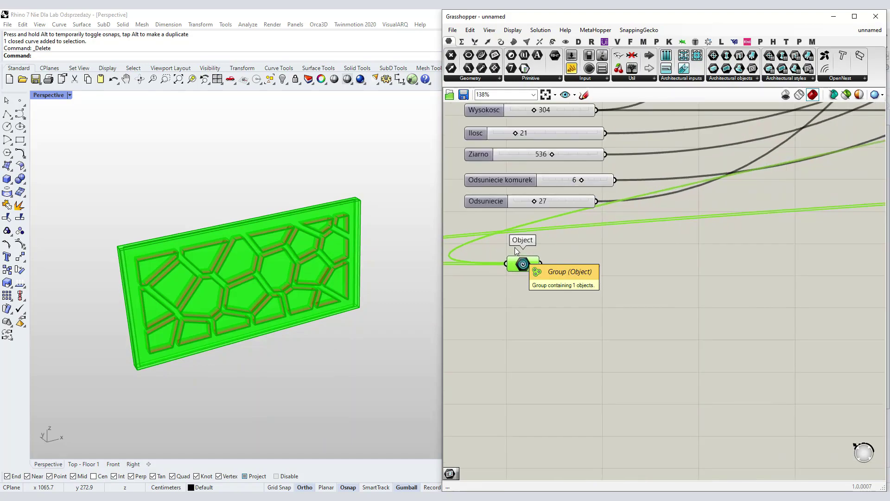
{"action": "left_click", "coordinate": [581, 250]}
{"action": "scroll", "coordinate": [524, 250], "scroll_direction": "up", "scroll_amount": 3}
{"action": "right_click_drag", "start_coordinate": [566, 253], "coordinate": [616, 271]}
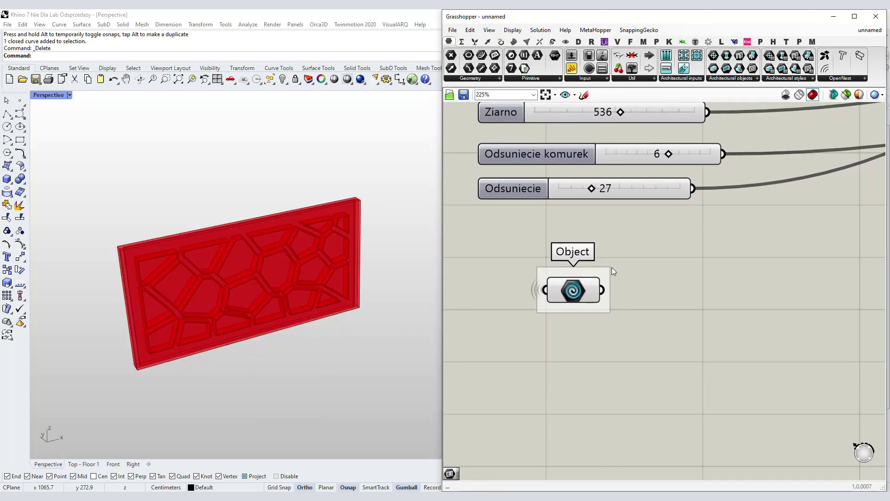
{"action": "scroll", "coordinate": [613, 268], "scroll_direction": "down", "scroll_amount": 3}
{"action": "right_click_drag", "start_coordinate": [657, 235], "coordinate": [626, 268]}
{"action": "left_click_drag", "start_coordinate": [559, 314], "coordinate": [571, 310]}
{"action": "left_click", "coordinate": [633, 314]}
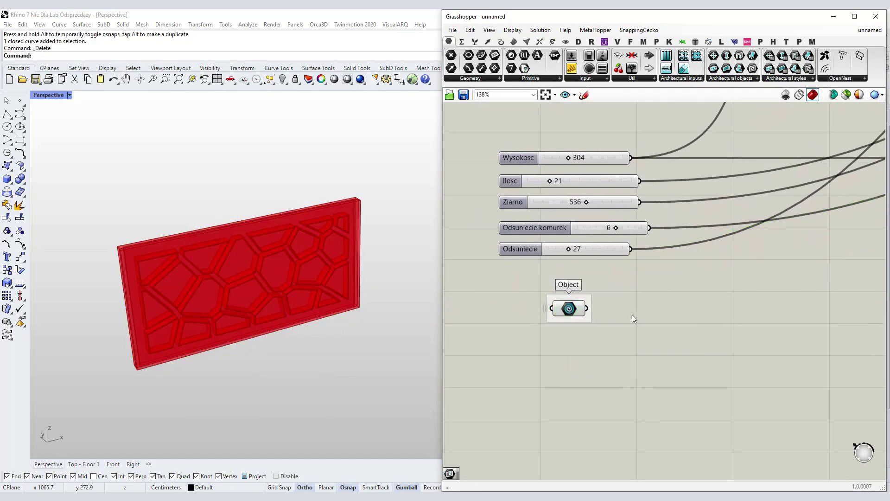
Bake the wall and openings from the Object parameter into the Rhino model and close the Grasshopper window
{"action": "scroll", "coordinate": [576, 318], "scroll_direction": "down", "scroll_amount": 2}
{"action": "scroll", "coordinate": [647, 282], "scroll_direction": "up", "scroll_amount": 1}
{"action": "right_click_drag", "start_coordinate": [578, 315], "coordinate": [552, 330]}
{"action": "left_click", "coordinate": [545, 329]}
{"action": "right_click", "coordinate": [550, 329]}
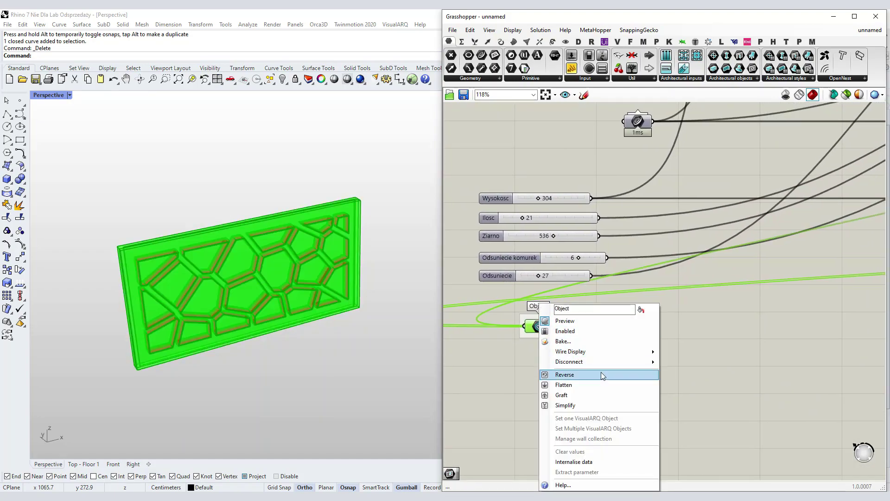
{"action": "left_click", "coordinate": [580, 341]}
{"action": "left_click", "coordinate": [581, 432]}
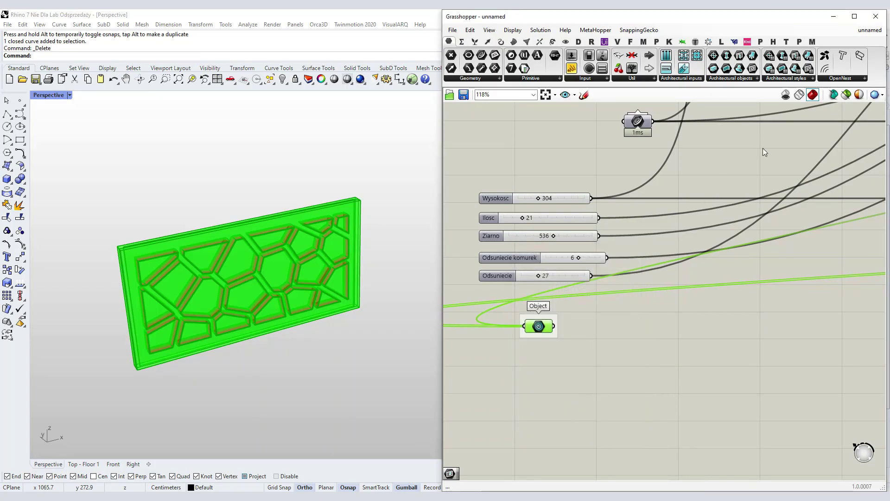
{"action": "left_click", "coordinate": [876, 16]}
Select all the baked openings together with the wall's base curve and assign them to the Openings layer
{"action": "right_click_drag", "start_coordinate": [360, 288], "coordinate": [348, 260]}
{"action": "scroll", "coordinate": [350, 246], "scroll_direction": "up", "scroll_amount": 5}
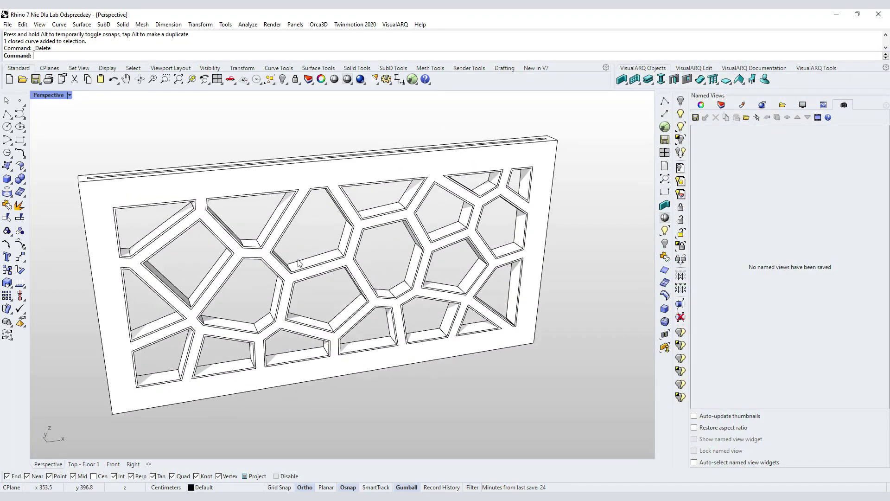
{"action": "left_click_drag", "start_coordinate": [95, 110], "coordinate": [565, 420]}
{"action": "left_click", "coordinate": [721, 106]}
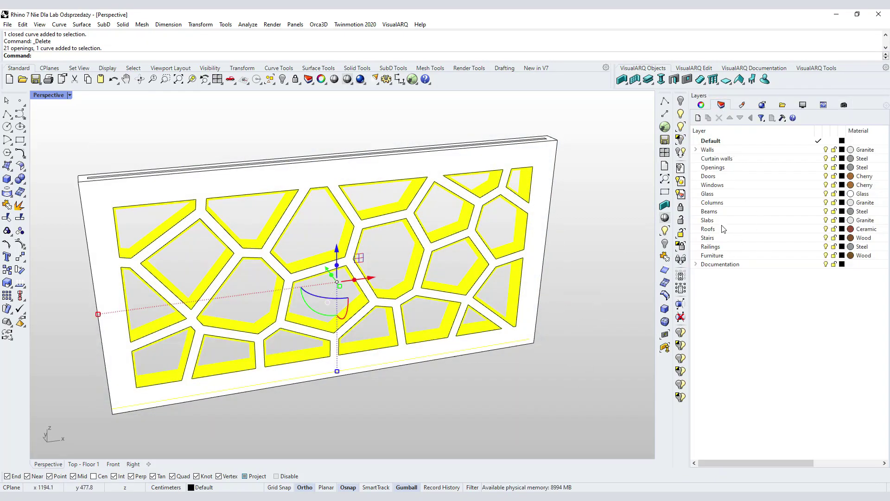
{"action": "right_click", "coordinate": [721, 172]}
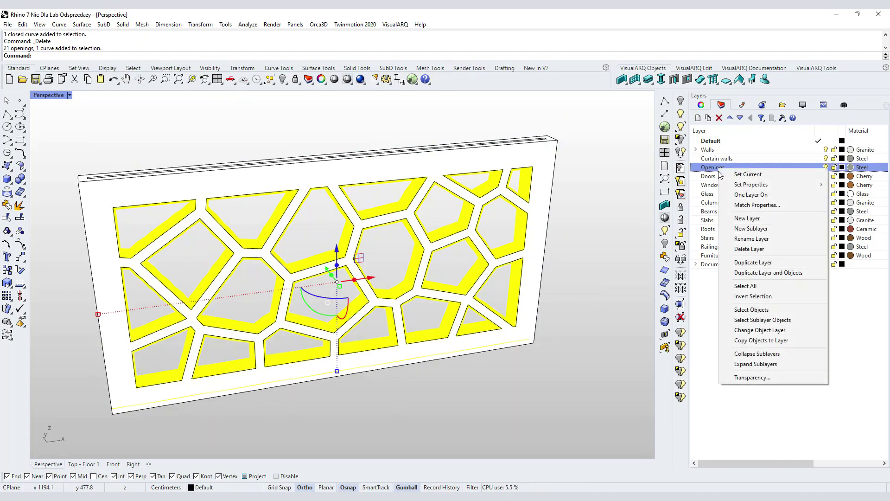
{"action": "left_click", "coordinate": [751, 341]}
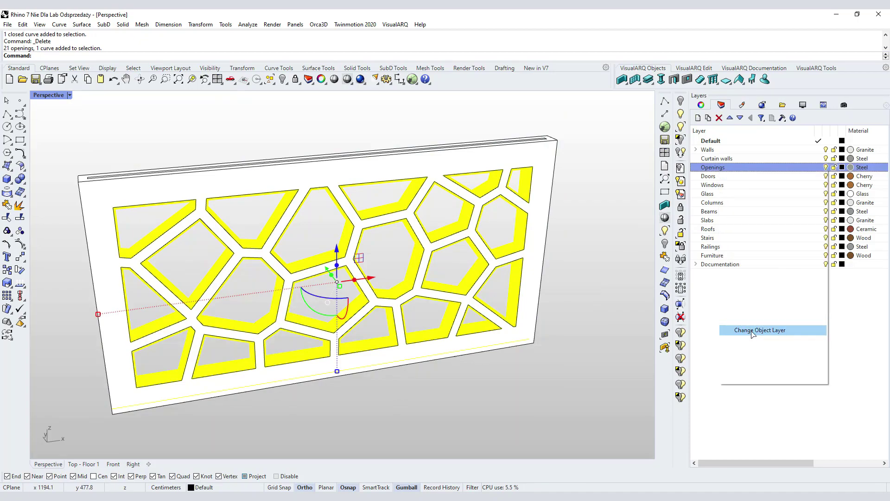
{"action": "left_click", "coordinate": [561, 323]}
{"action": "right_click_drag", "start_coordinate": [560, 322], "coordinate": [476, 290]}
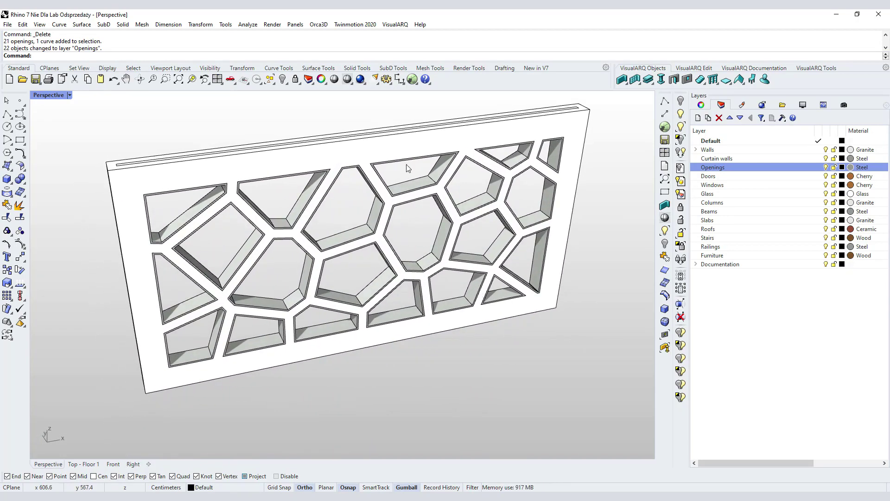
Change the baked wall's style to Generic 100mm and deselect the wall
{"action": "left_click", "coordinate": [383, 158]}
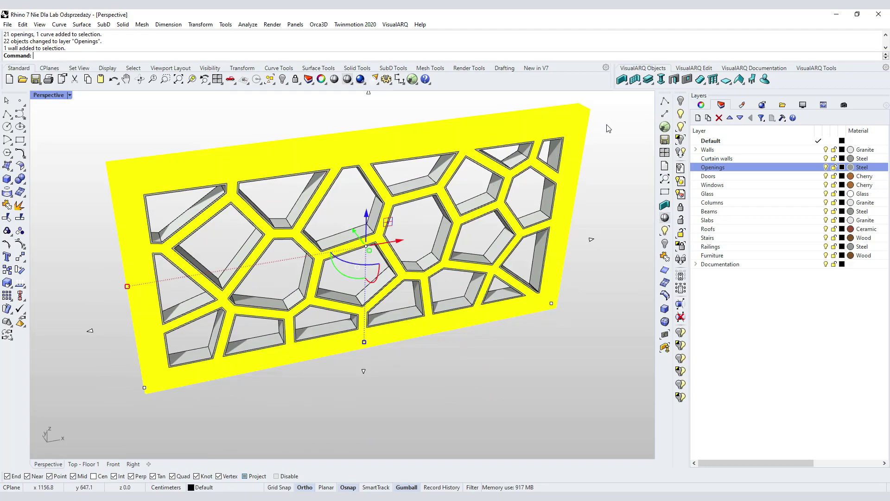
{"action": "left_click", "coordinate": [701, 104]}
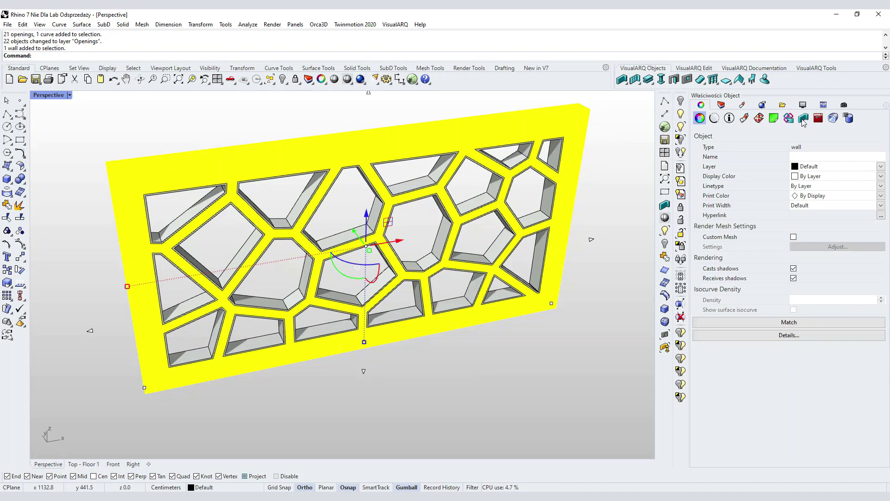
{"action": "left_click", "coordinate": [803, 119]}
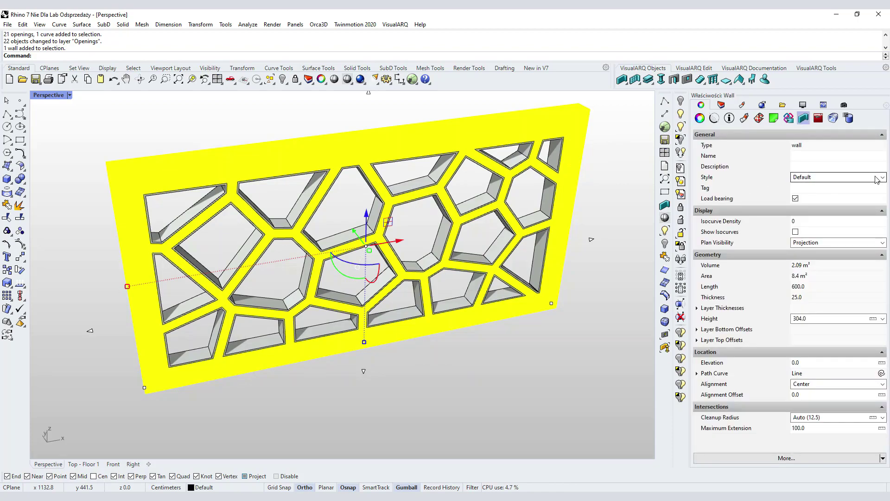
{"action": "left_click", "coordinate": [875, 180]}
{"action": "left_click", "coordinate": [831, 203]}
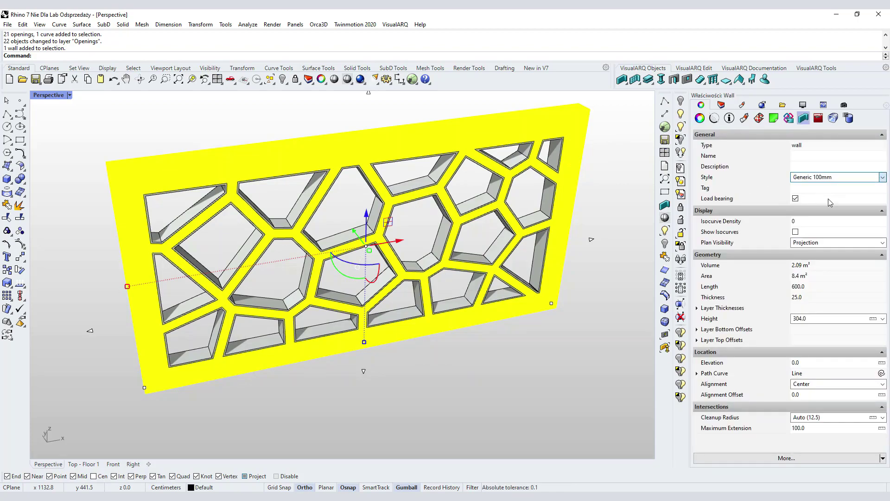
{"action": "left_click", "coordinate": [619, 265]}
{"action": "right_click_drag", "start_coordinate": [618, 265], "coordinate": [536, 282]}
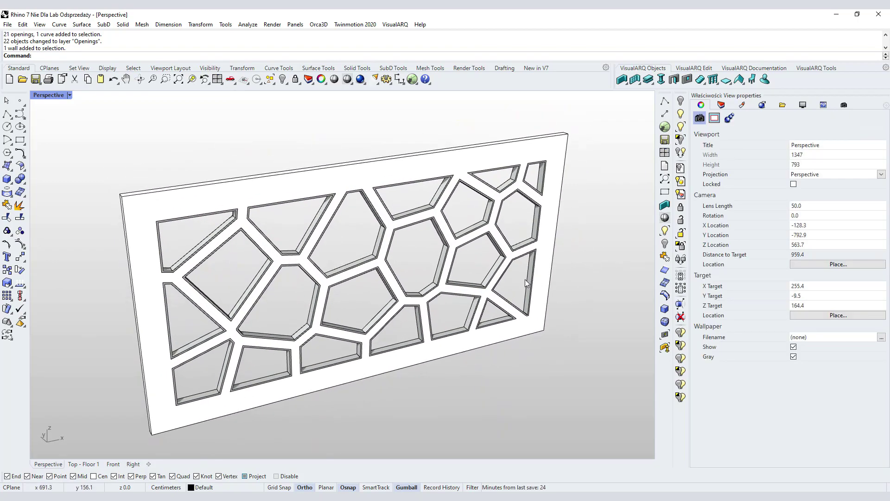
In the Default opening style, stop the frame depth from adjusting to wall thickness, set it to 14, and check the frames in the model
{"action": "left_click", "coordinate": [394, 25]}
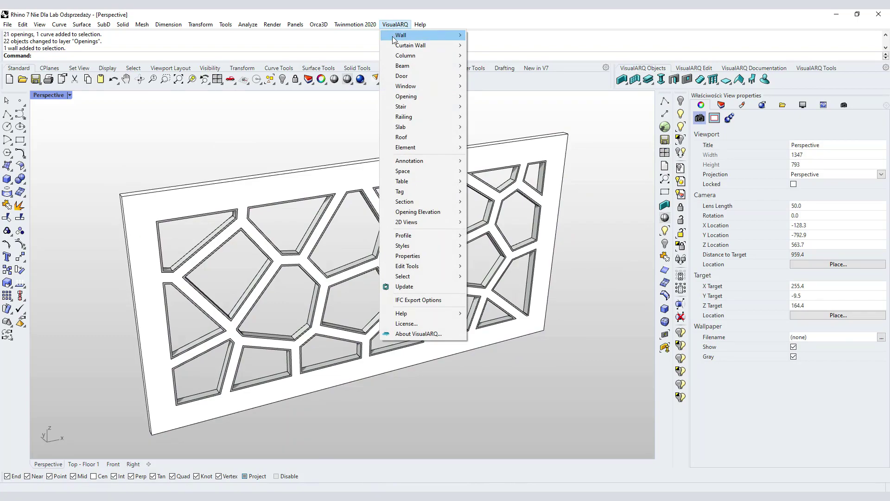
{"action": "mouse_move", "coordinate": [421, 101]}
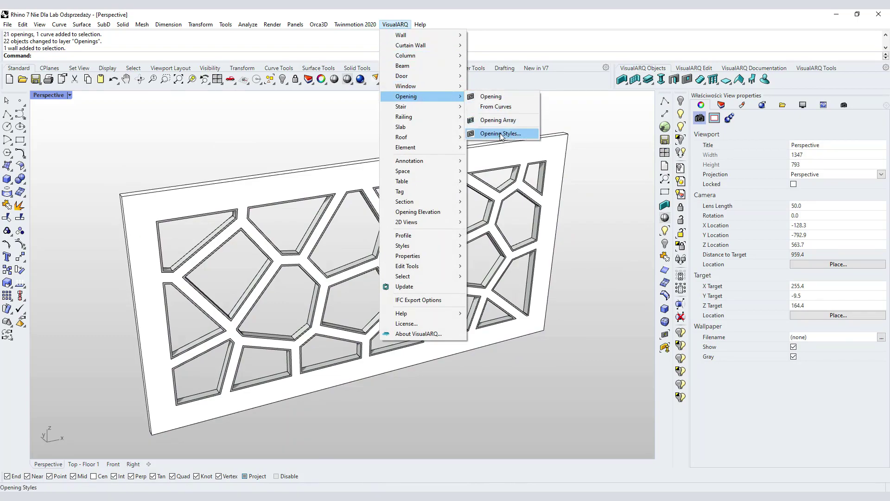
{"action": "left_click", "coordinate": [501, 134]}
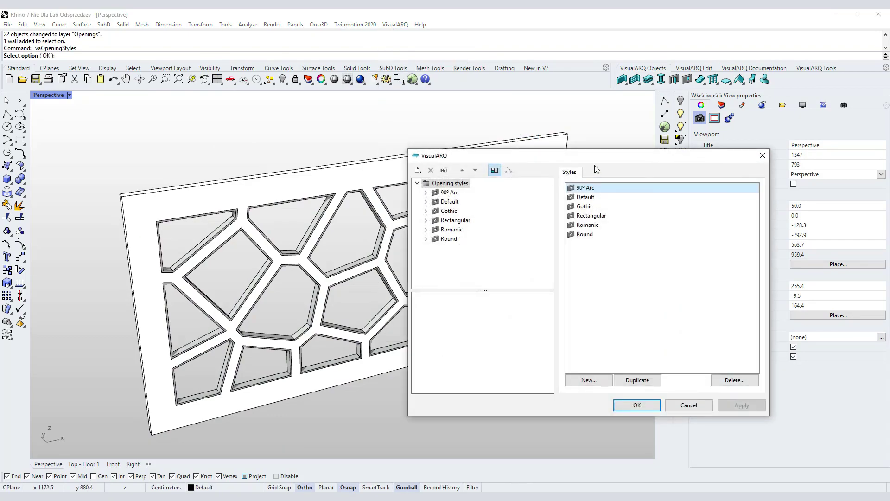
{"action": "left_click", "coordinate": [450, 204]}
{"action": "left_click", "coordinate": [426, 201]}
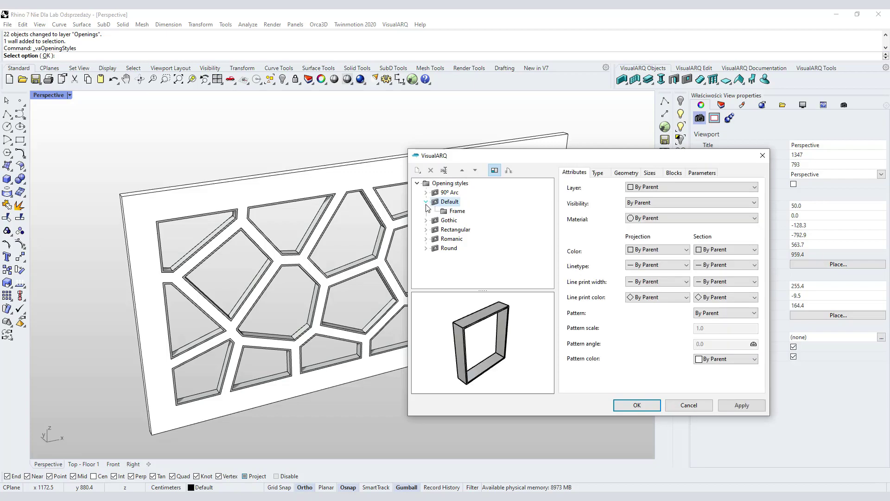
{"action": "left_click", "coordinate": [459, 211]}
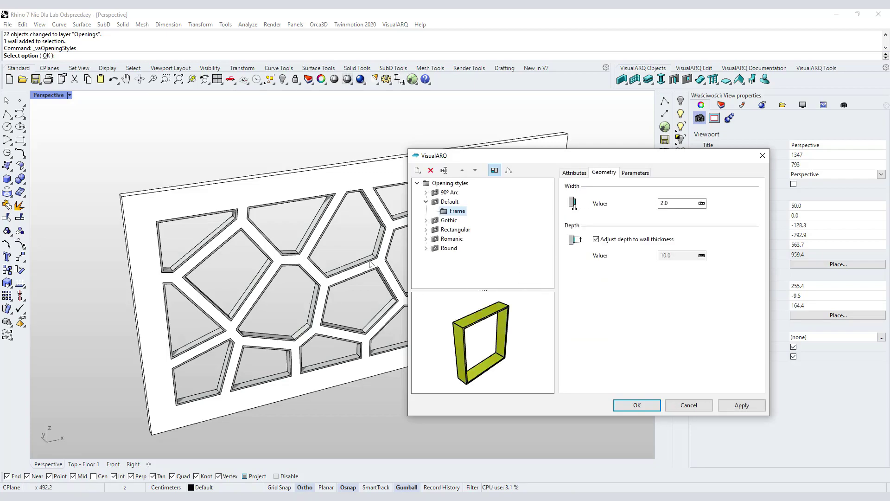
{"action": "left_click", "coordinate": [596, 239]}
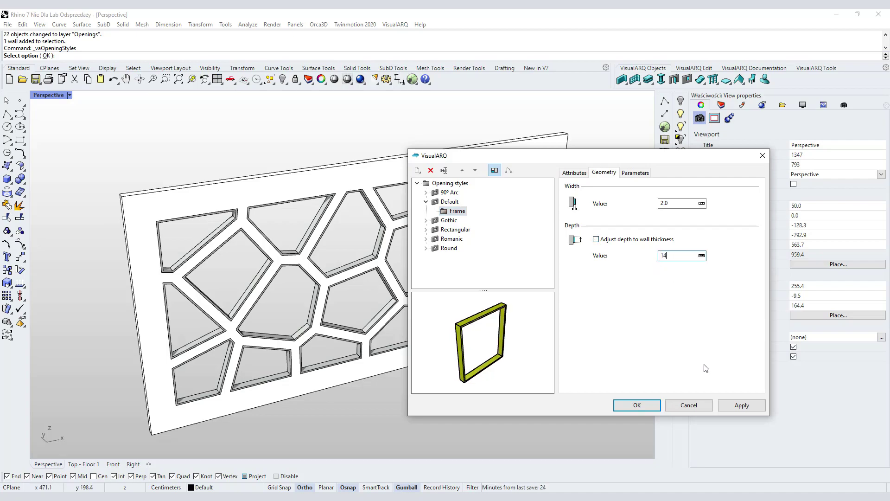
{"action": "left_click", "coordinate": [737, 405]}
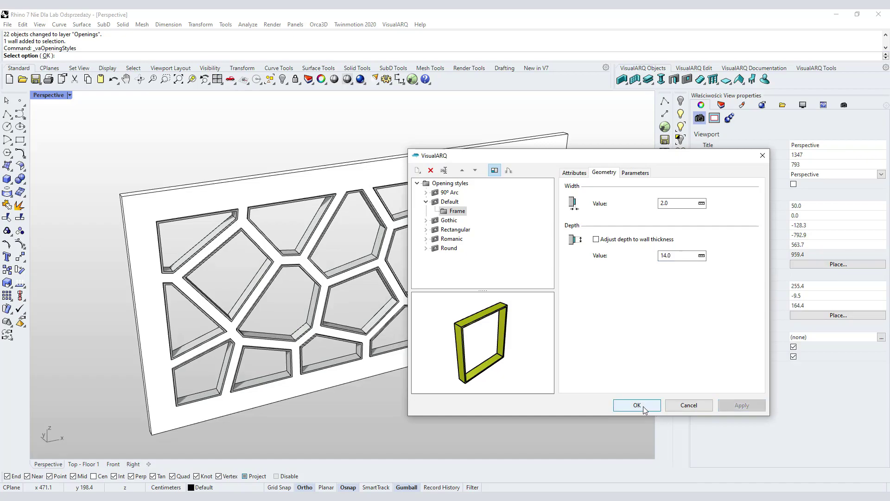
{"action": "left_click", "coordinate": [644, 408]}
{"action": "scroll", "coordinate": [423, 225], "scroll_direction": "up", "scroll_amount": 10}
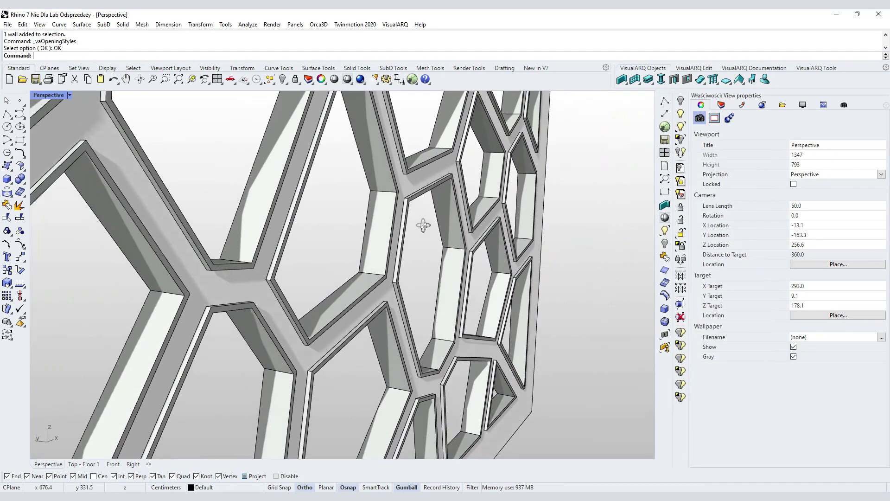
{"action": "scroll", "coordinate": [423, 226], "scroll_direction": "down", "scroll_amount": 10}
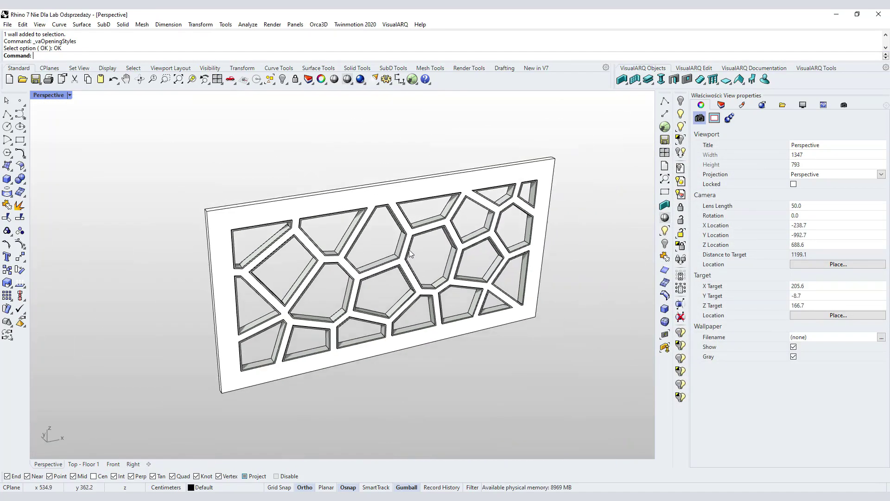
{"action": "right_click_drag", "start_coordinate": [549, 263], "coordinate": [490, 267], "text": "shift"}
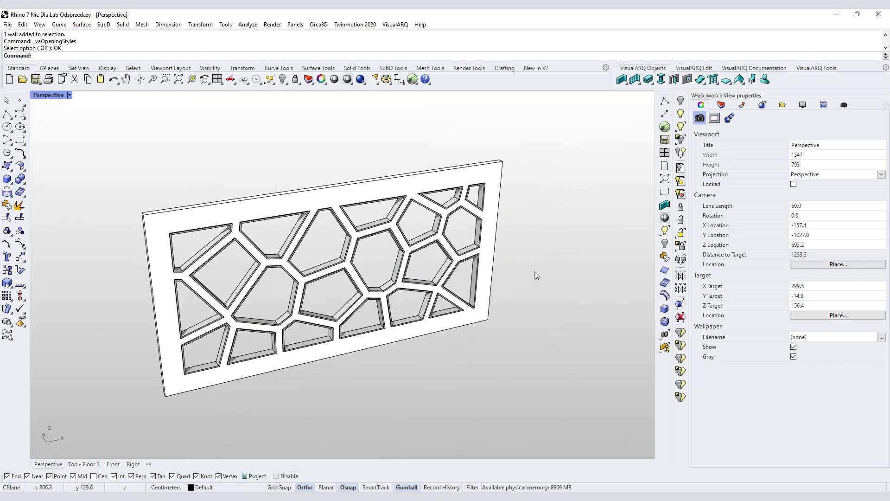
Switch back to Grasshopper with the whole wall in view beside the definition
{"action": "left_click", "coordinate": [425, 80]}
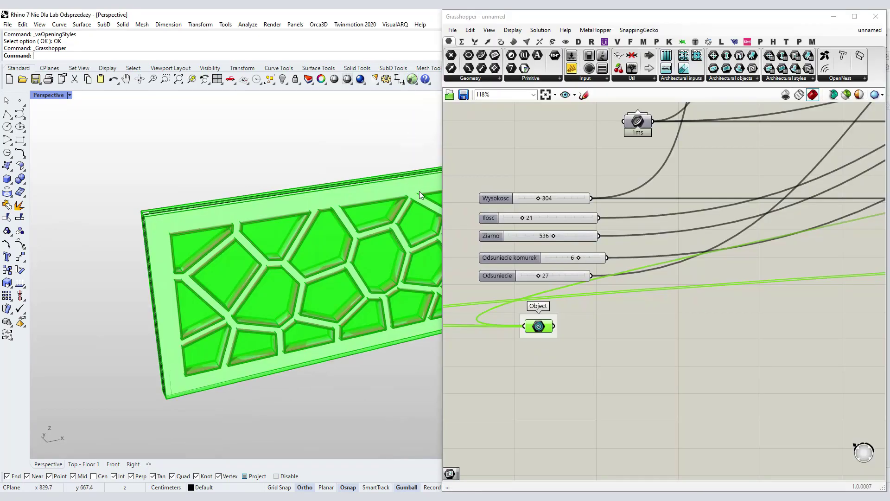
{"action": "scroll", "coordinate": [327, 205], "scroll_direction": "down", "scroll_amount": 5}
{"action": "right_click_drag", "start_coordinate": [349, 224], "coordinate": [323, 316]}
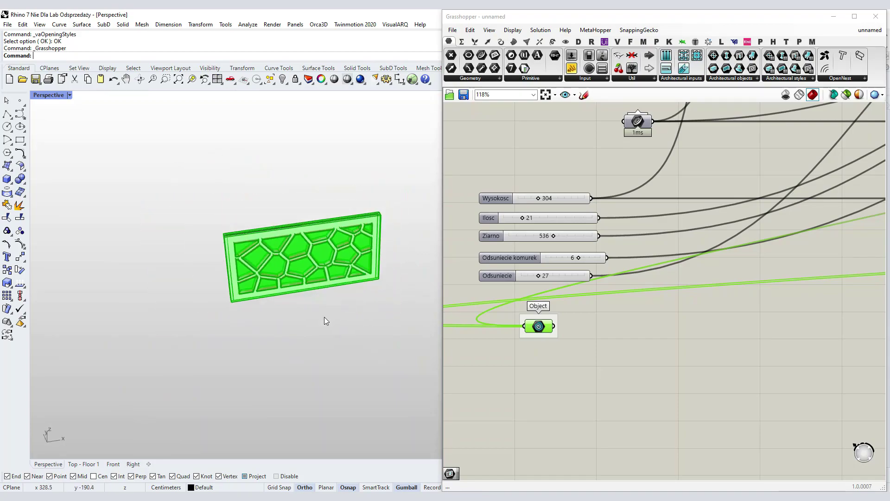